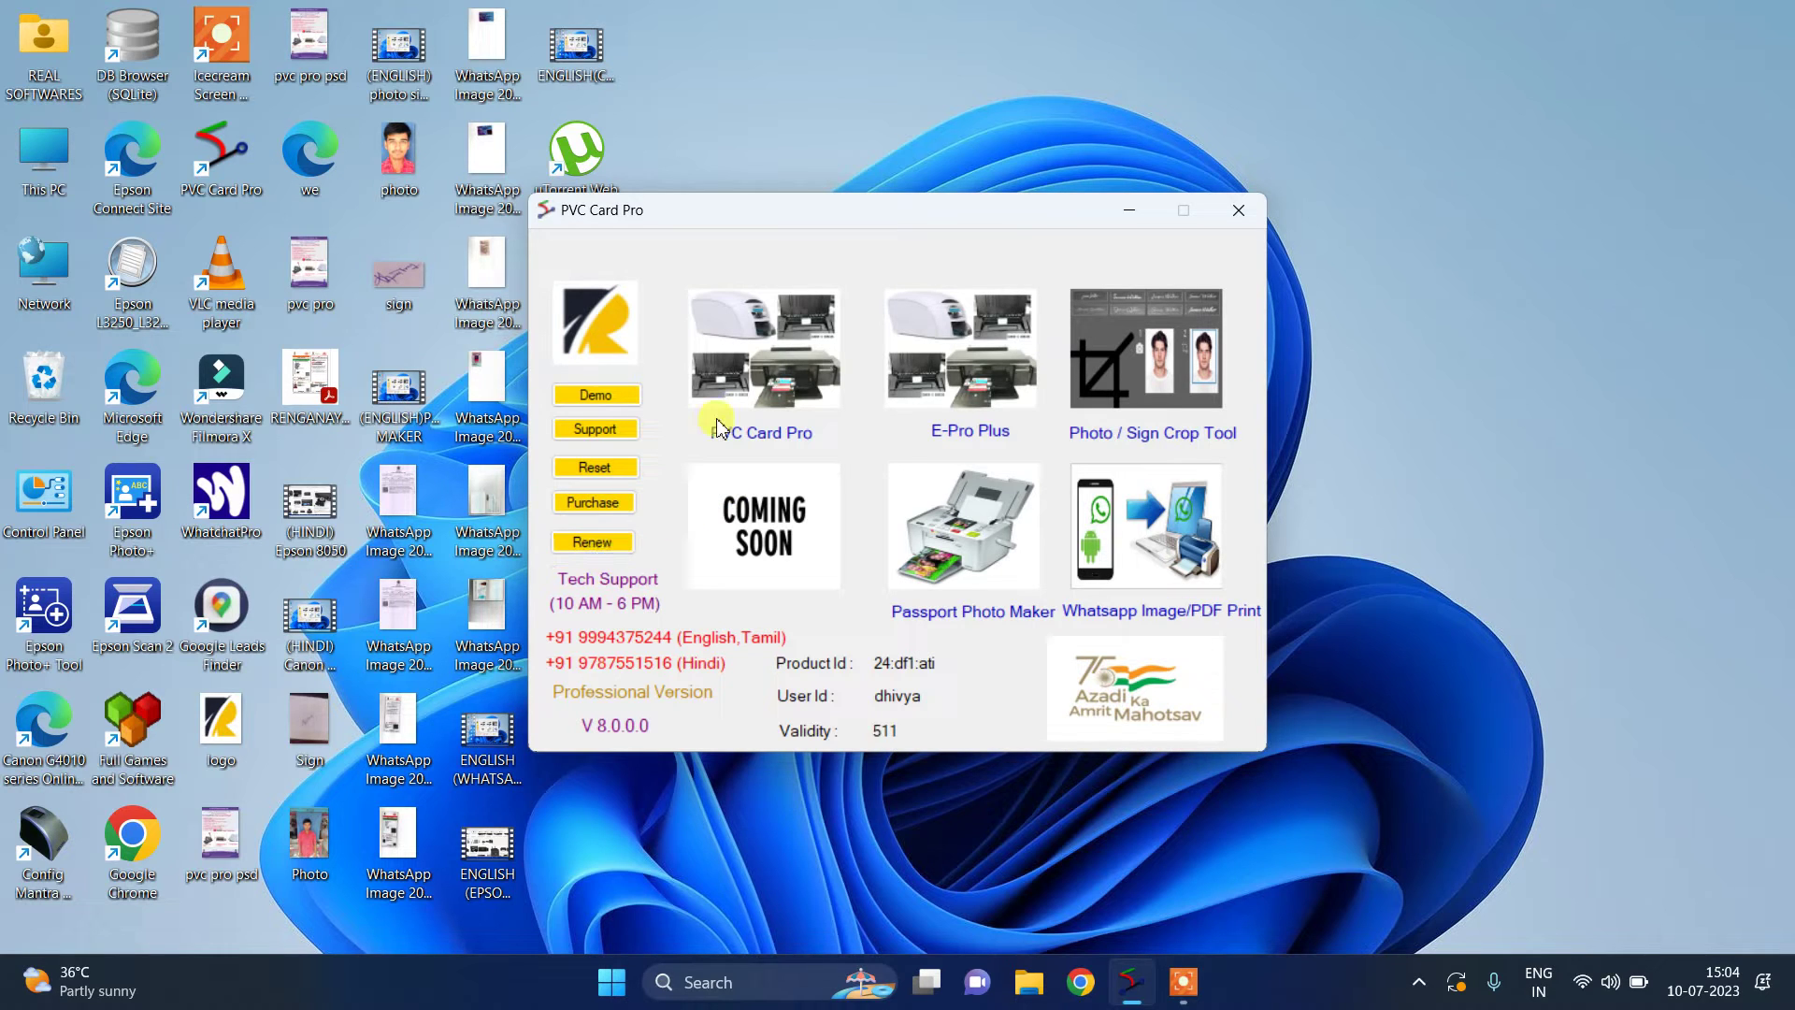
# Open the PVC Card Pro Dashboard and expand its Card Type list, currently ANY IMAGE-CROP
pyautogui.click(751, 359)
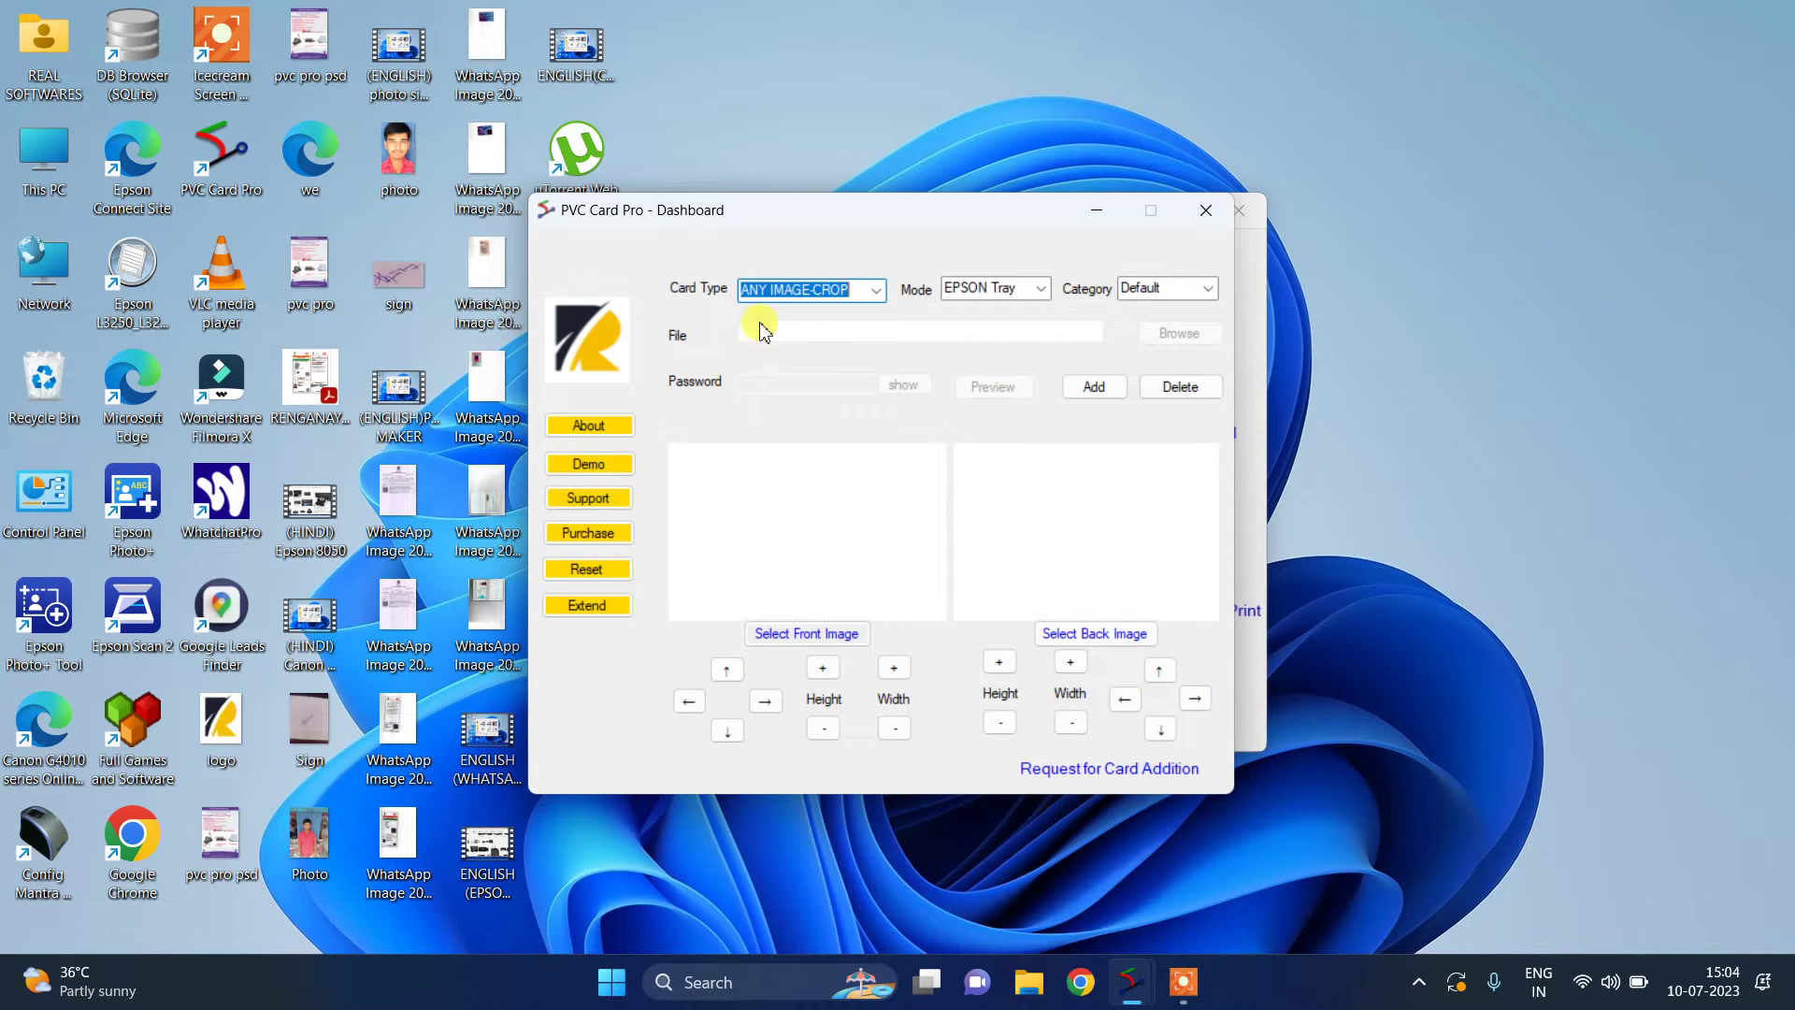
pyautogui.click(878, 291)
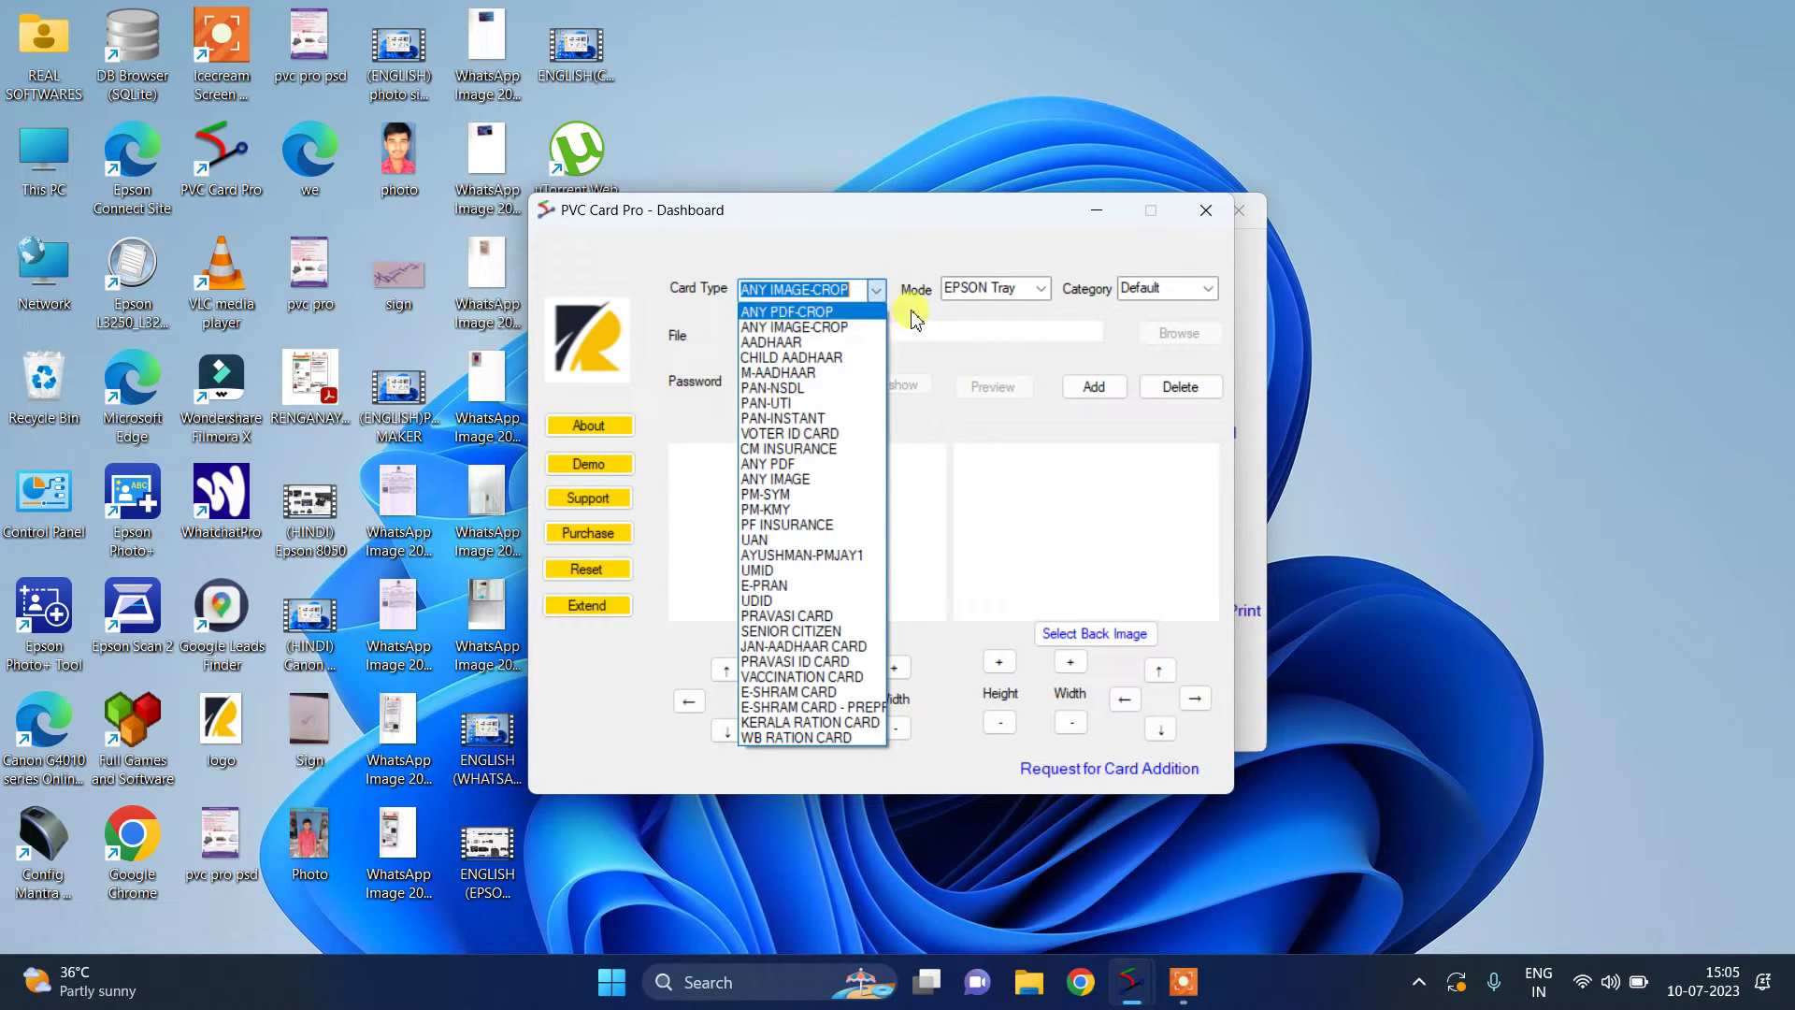
# Try Single Sided in the Mode list, then set Mode to Double Sided
pyautogui.click(883, 324)
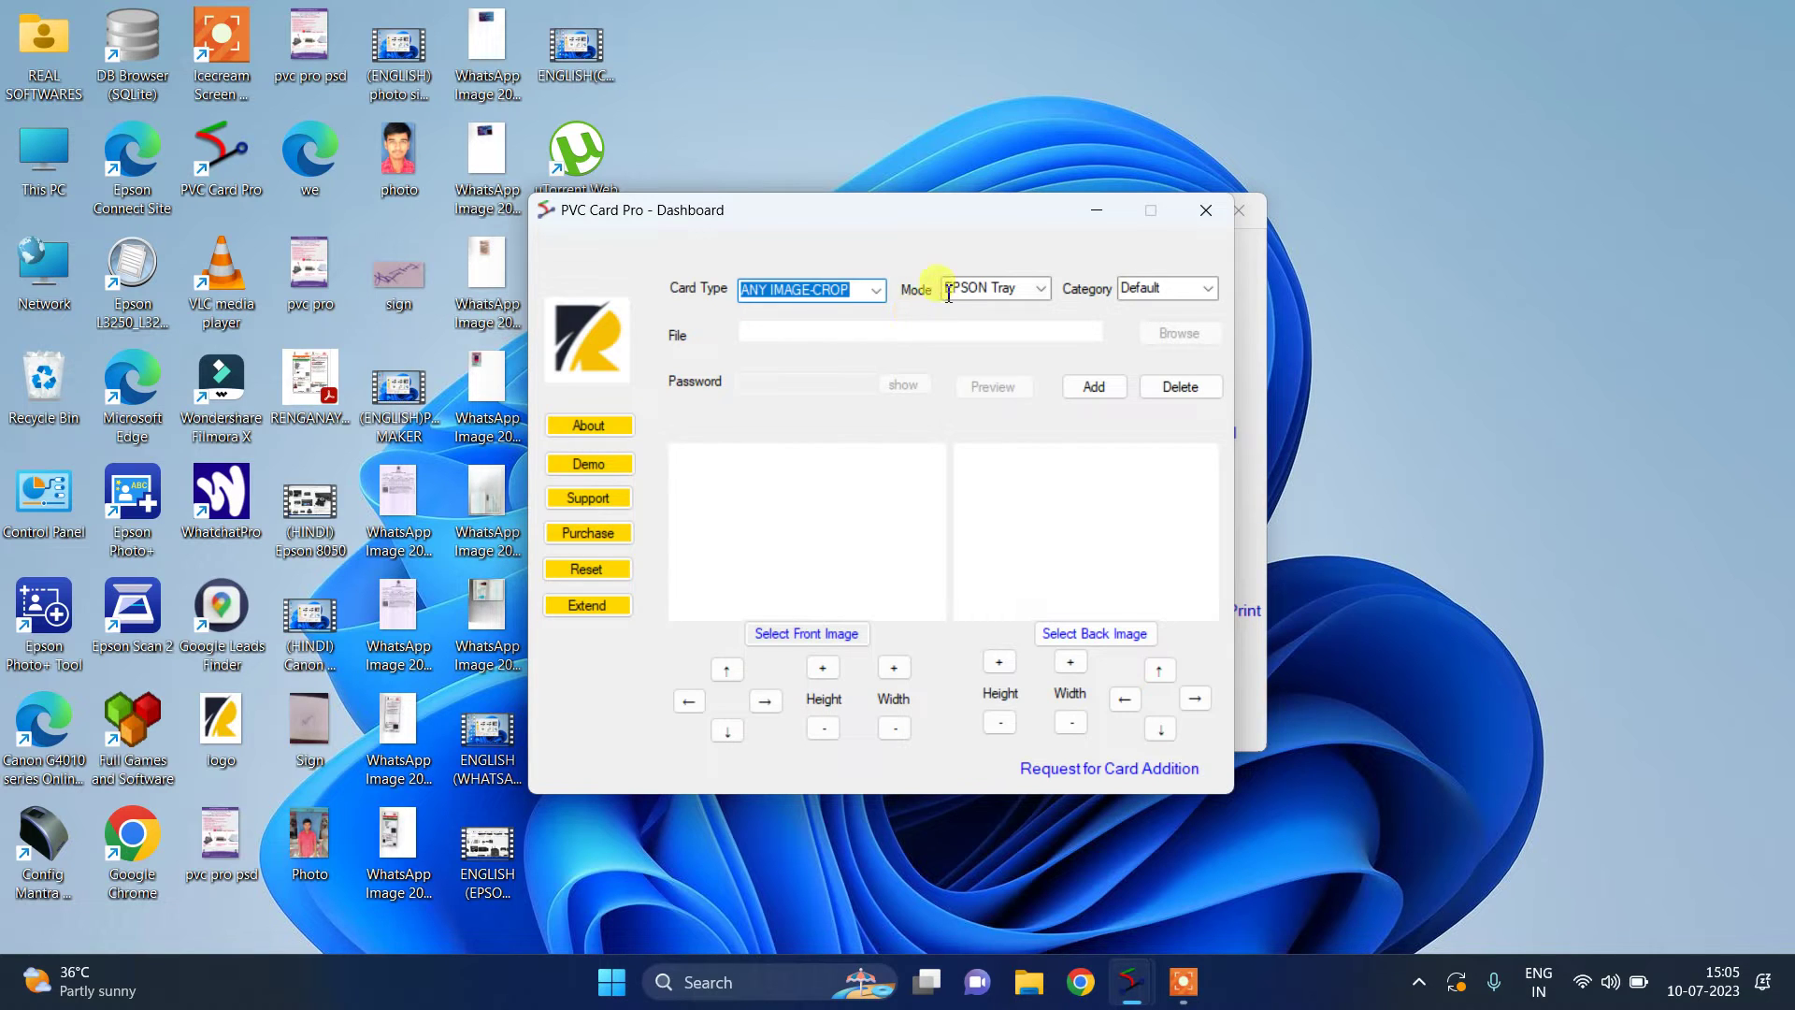
pyautogui.click(1034, 291)
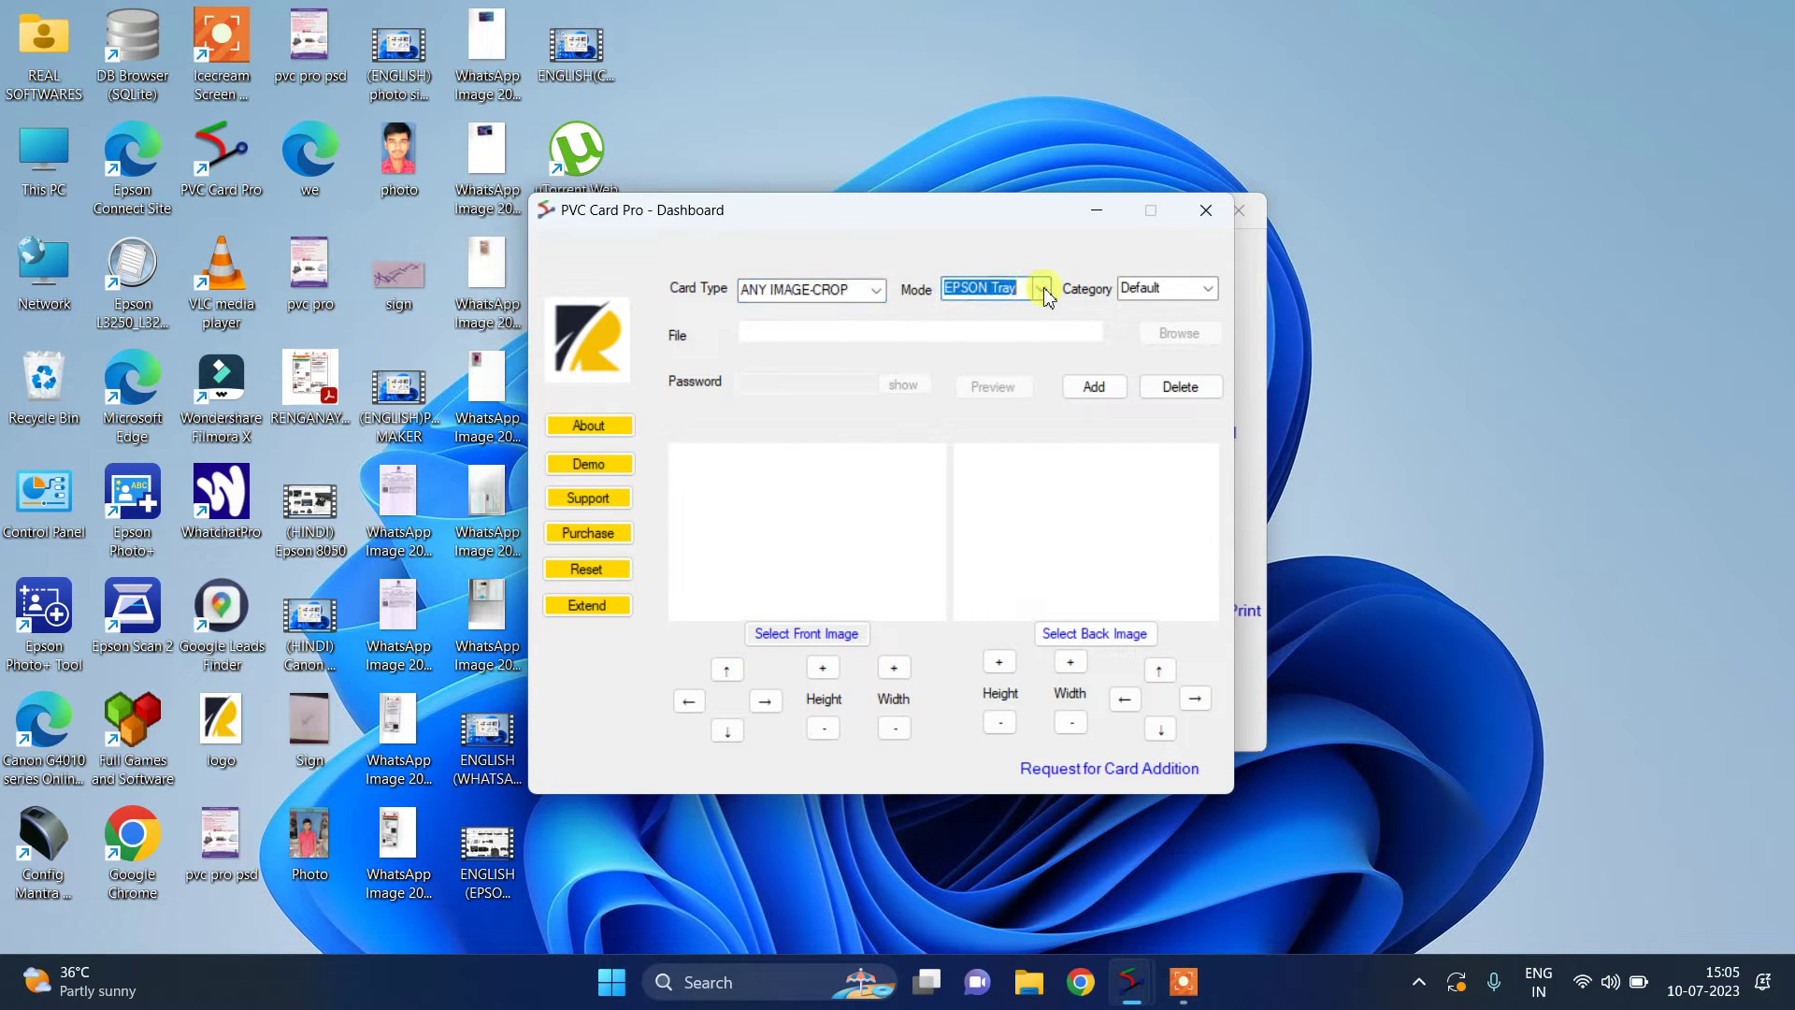
pyautogui.click(1042, 288)
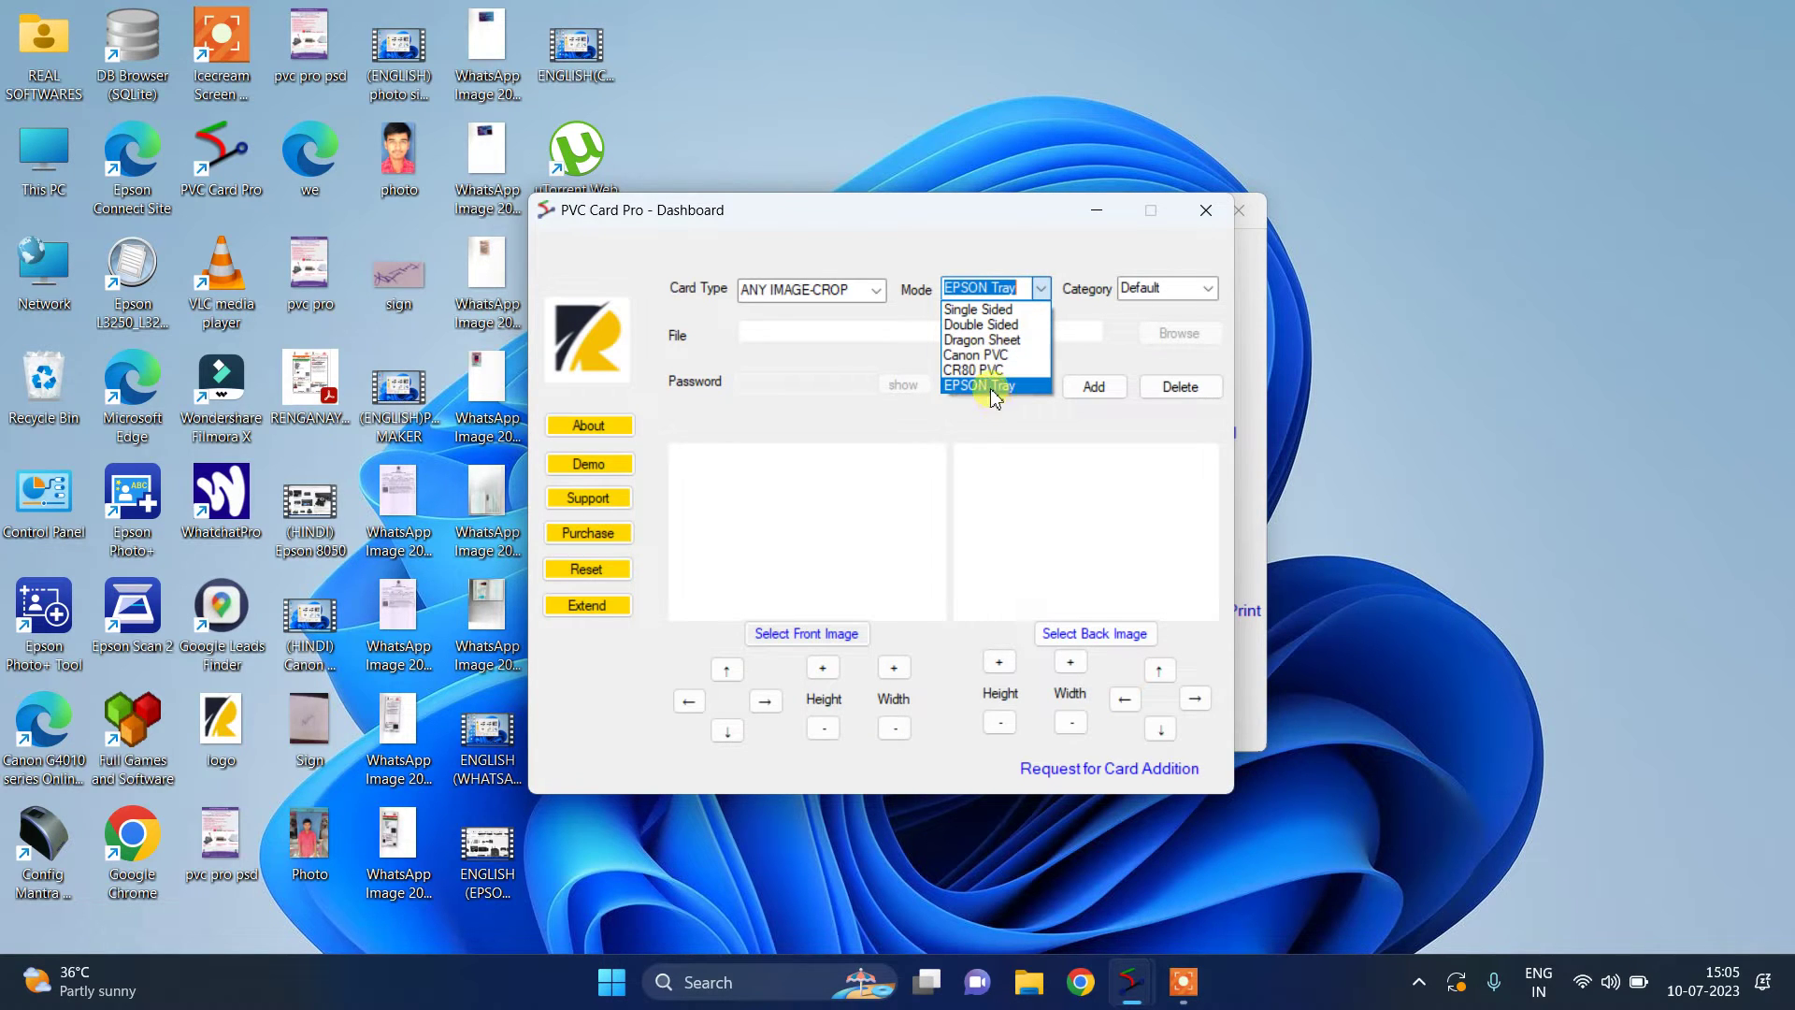
pyautogui.click(1005, 309)
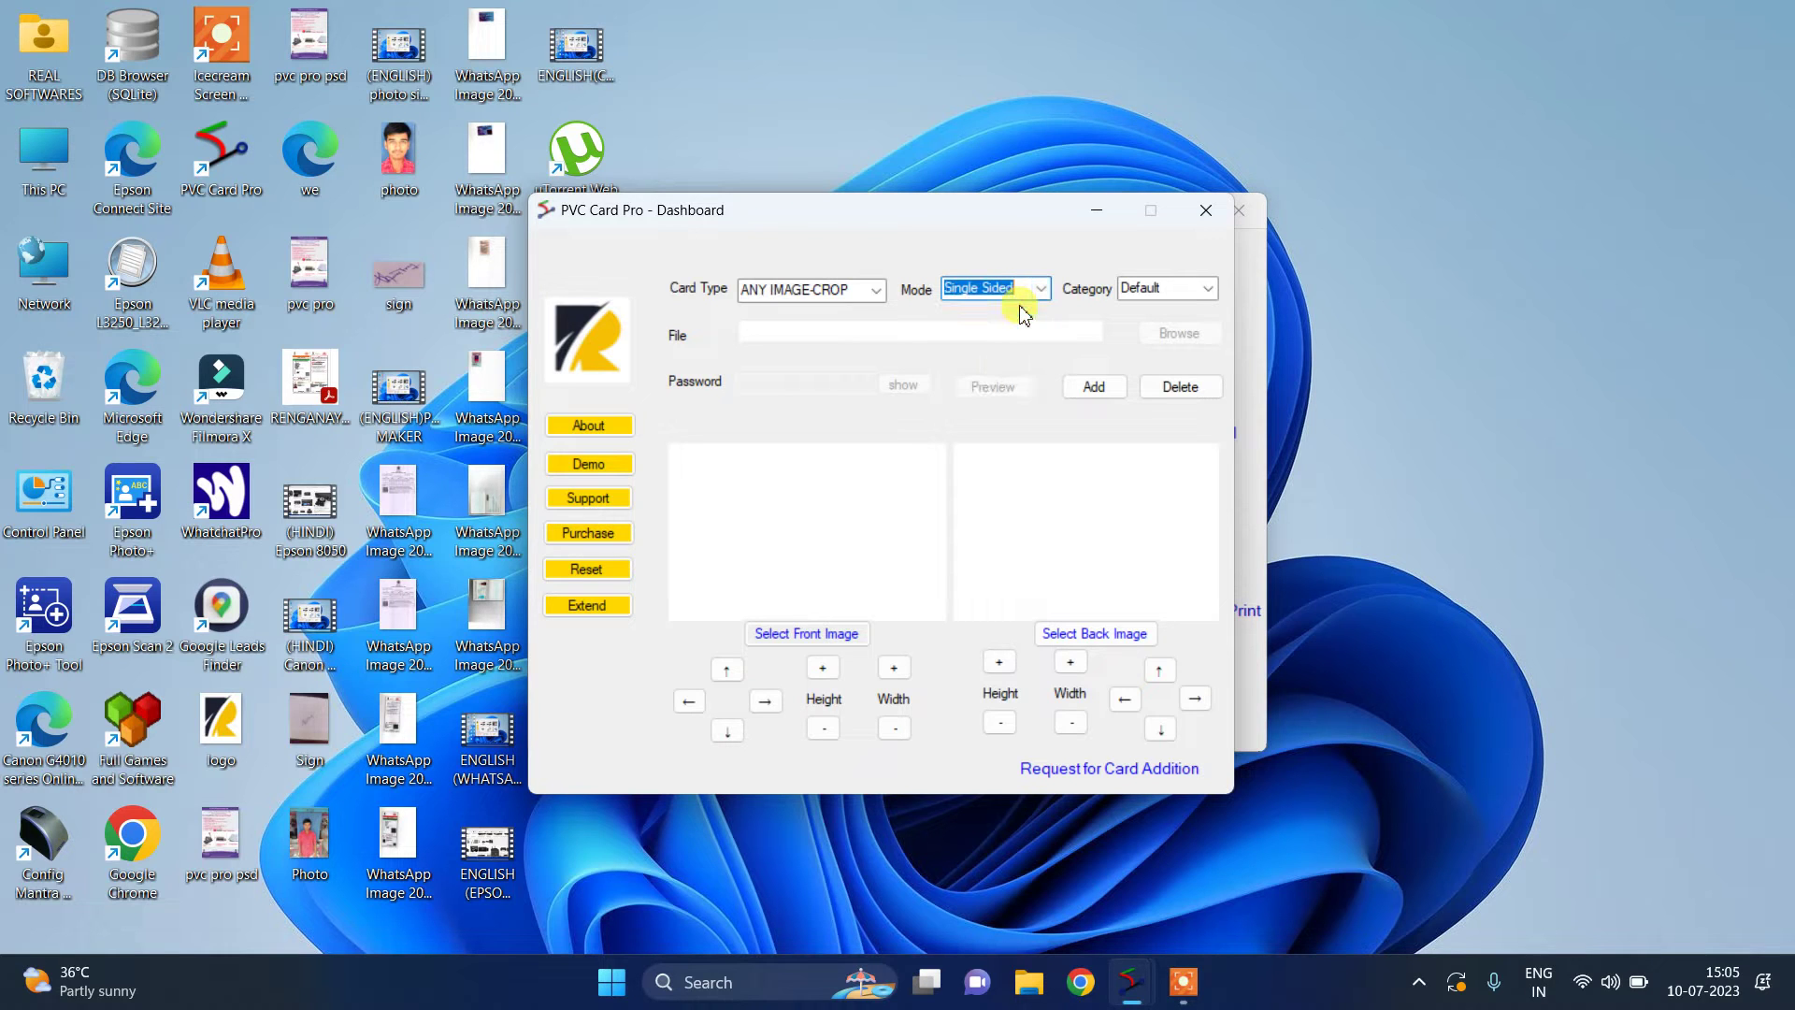
pyautogui.click(1208, 291)
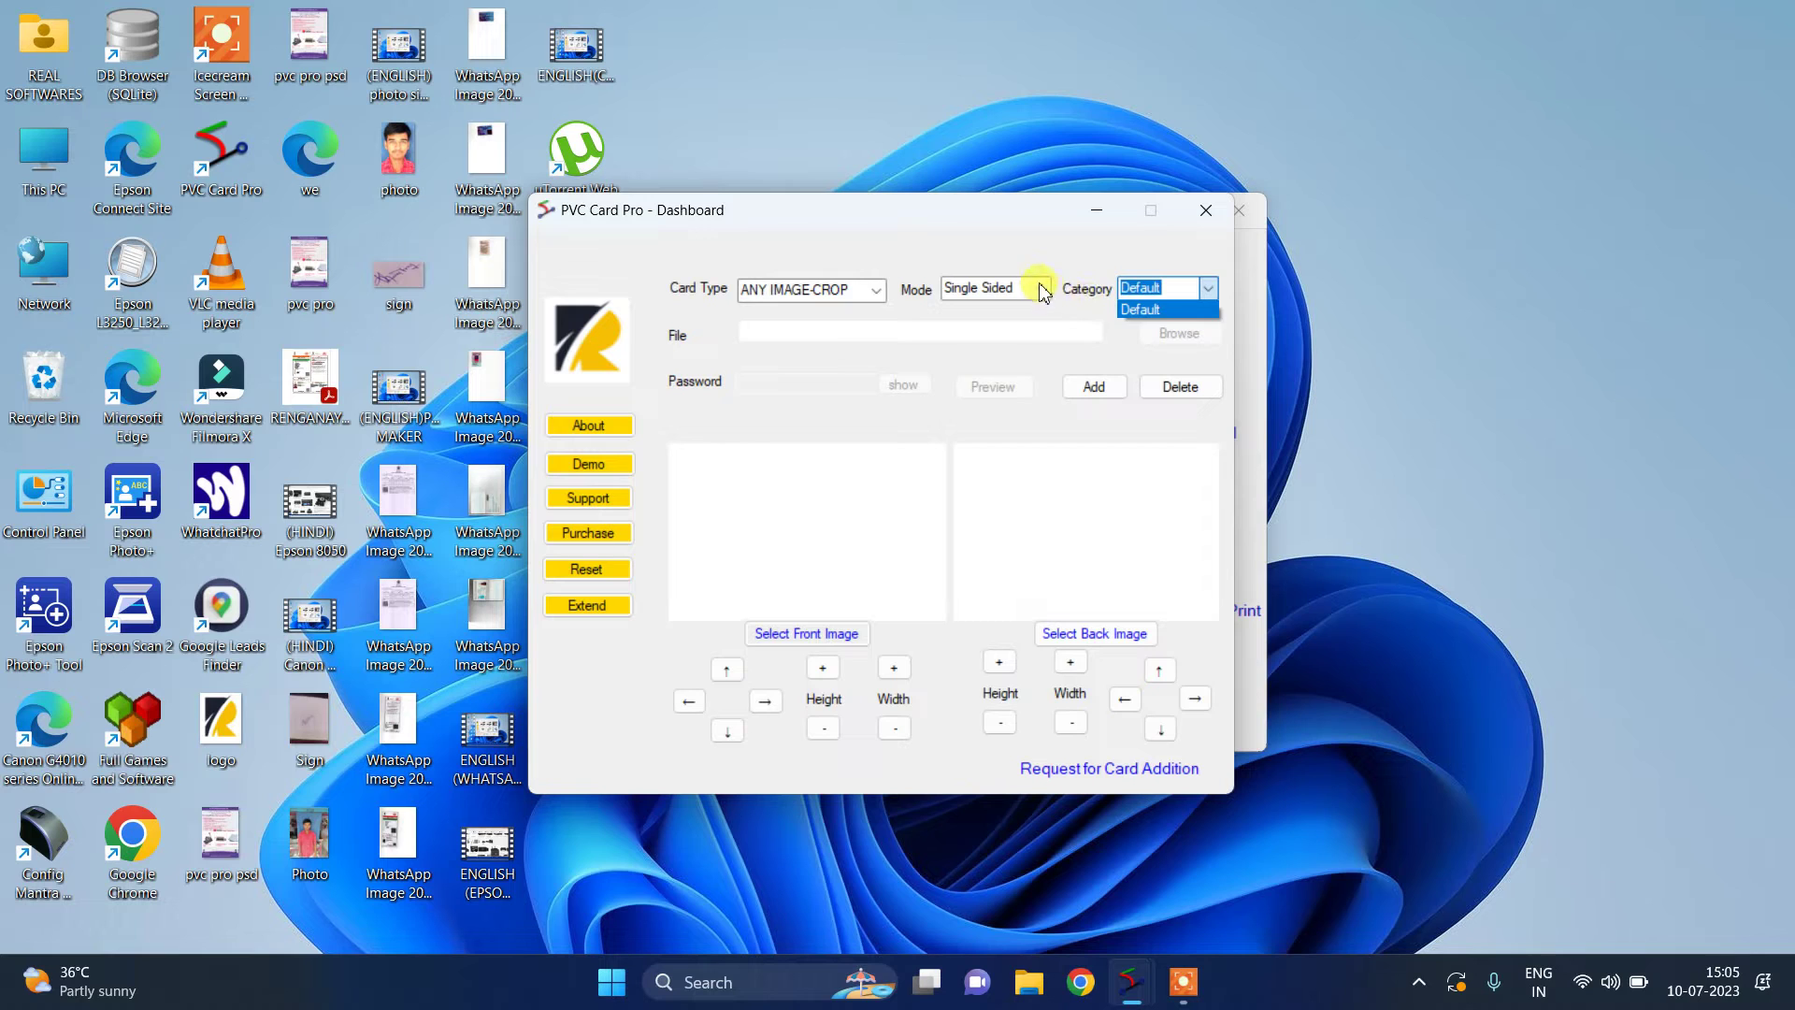
pyautogui.click(1044, 291)
pyautogui.click(1043, 291)
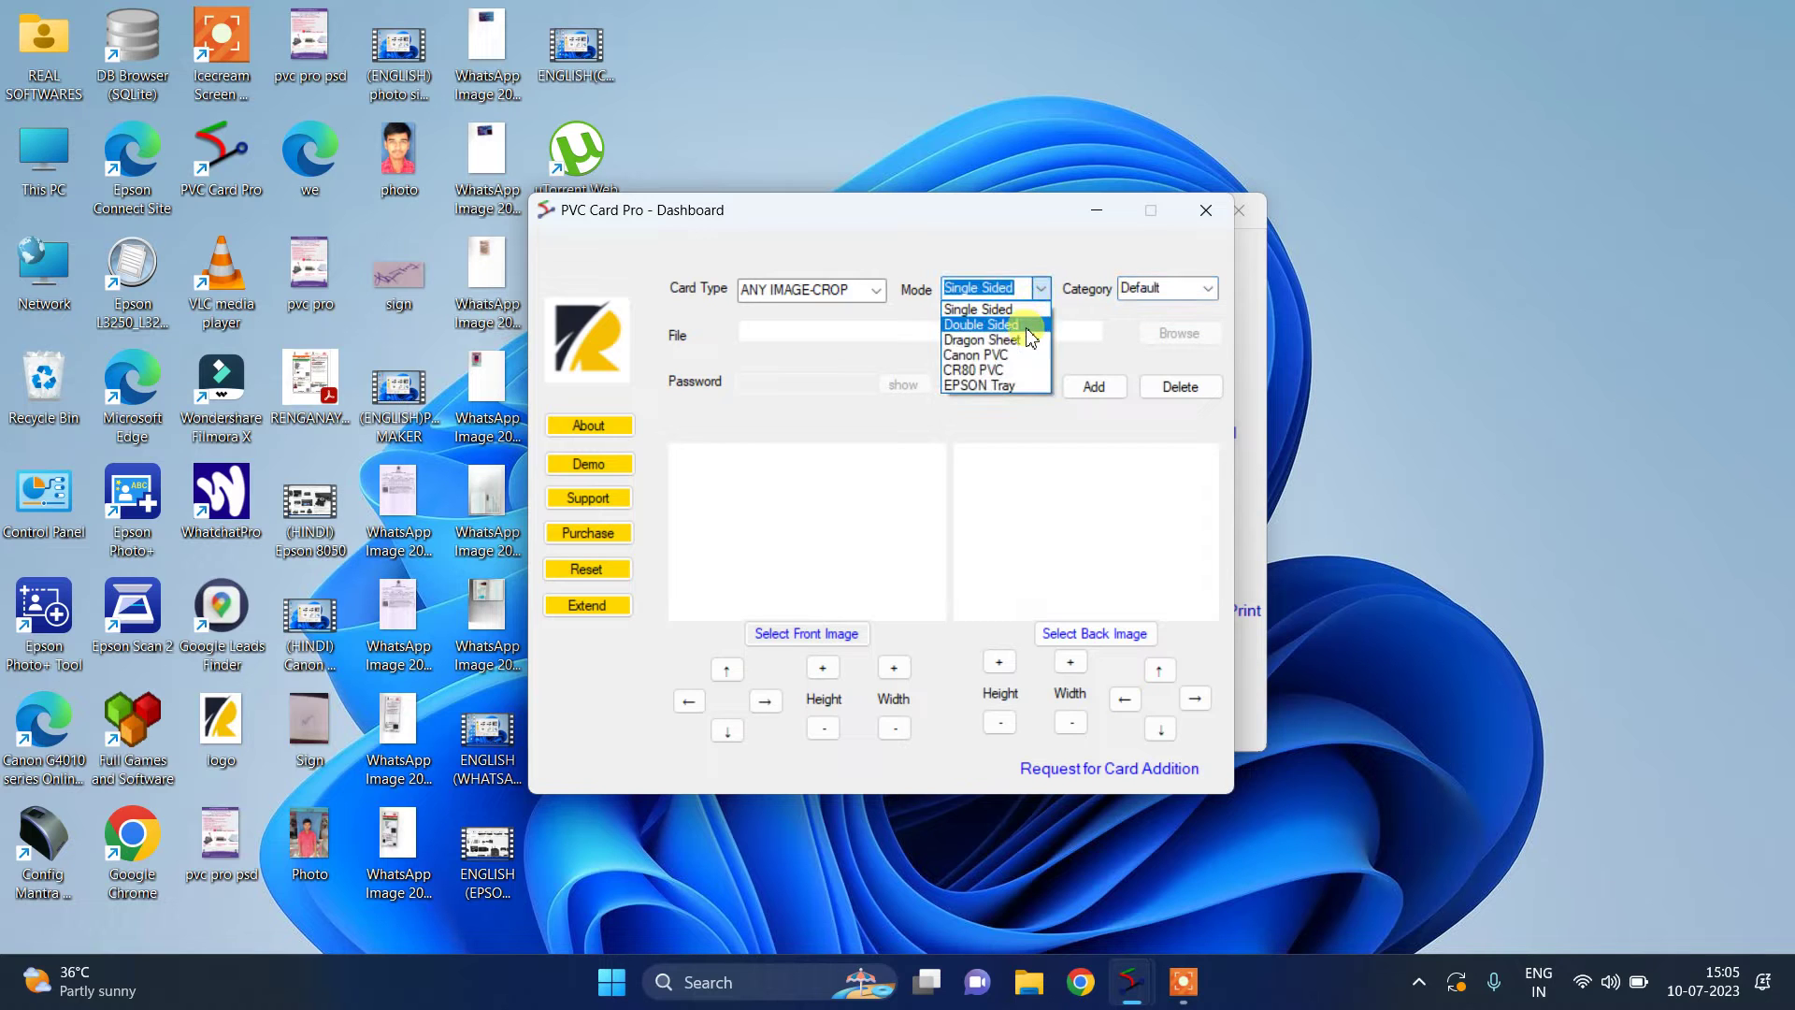
pyautogui.click(1027, 325)
# Leave Category at Default and keep Double Sided as the Mode
pyautogui.click(1216, 293)
pyautogui.click(1218, 295)
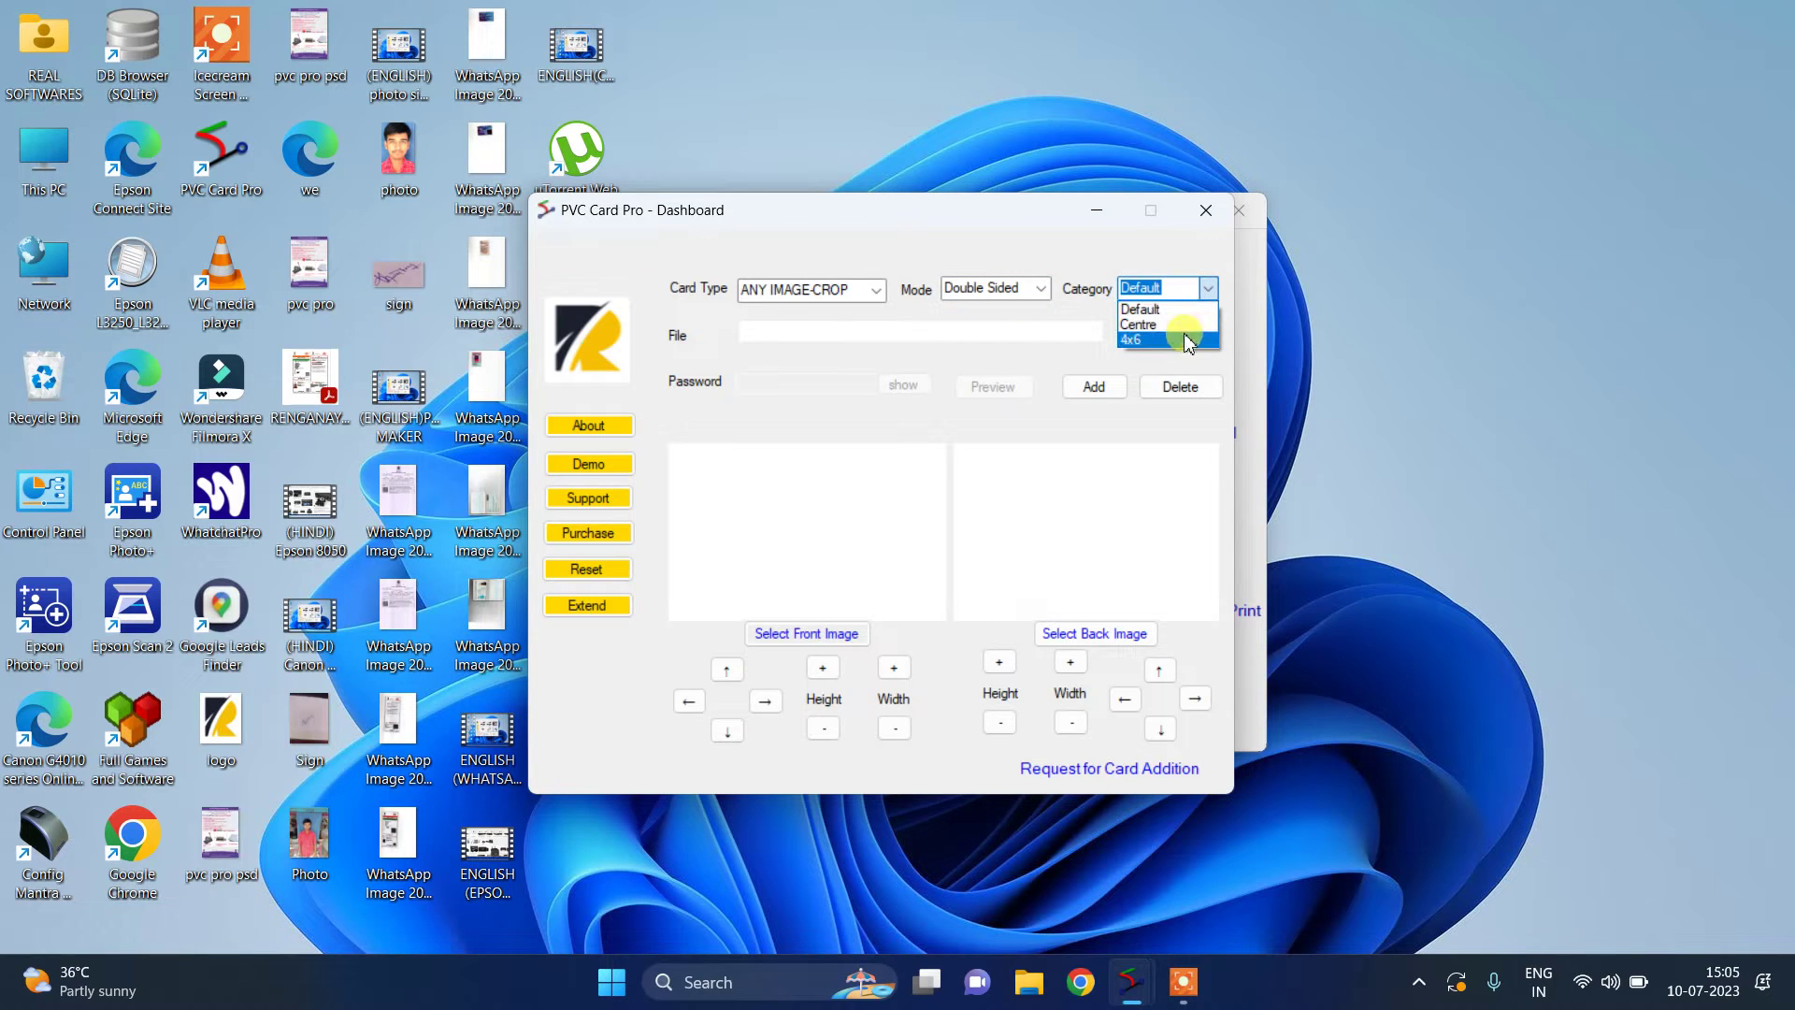
pyautogui.click(1043, 292)
pyautogui.click(1043, 291)
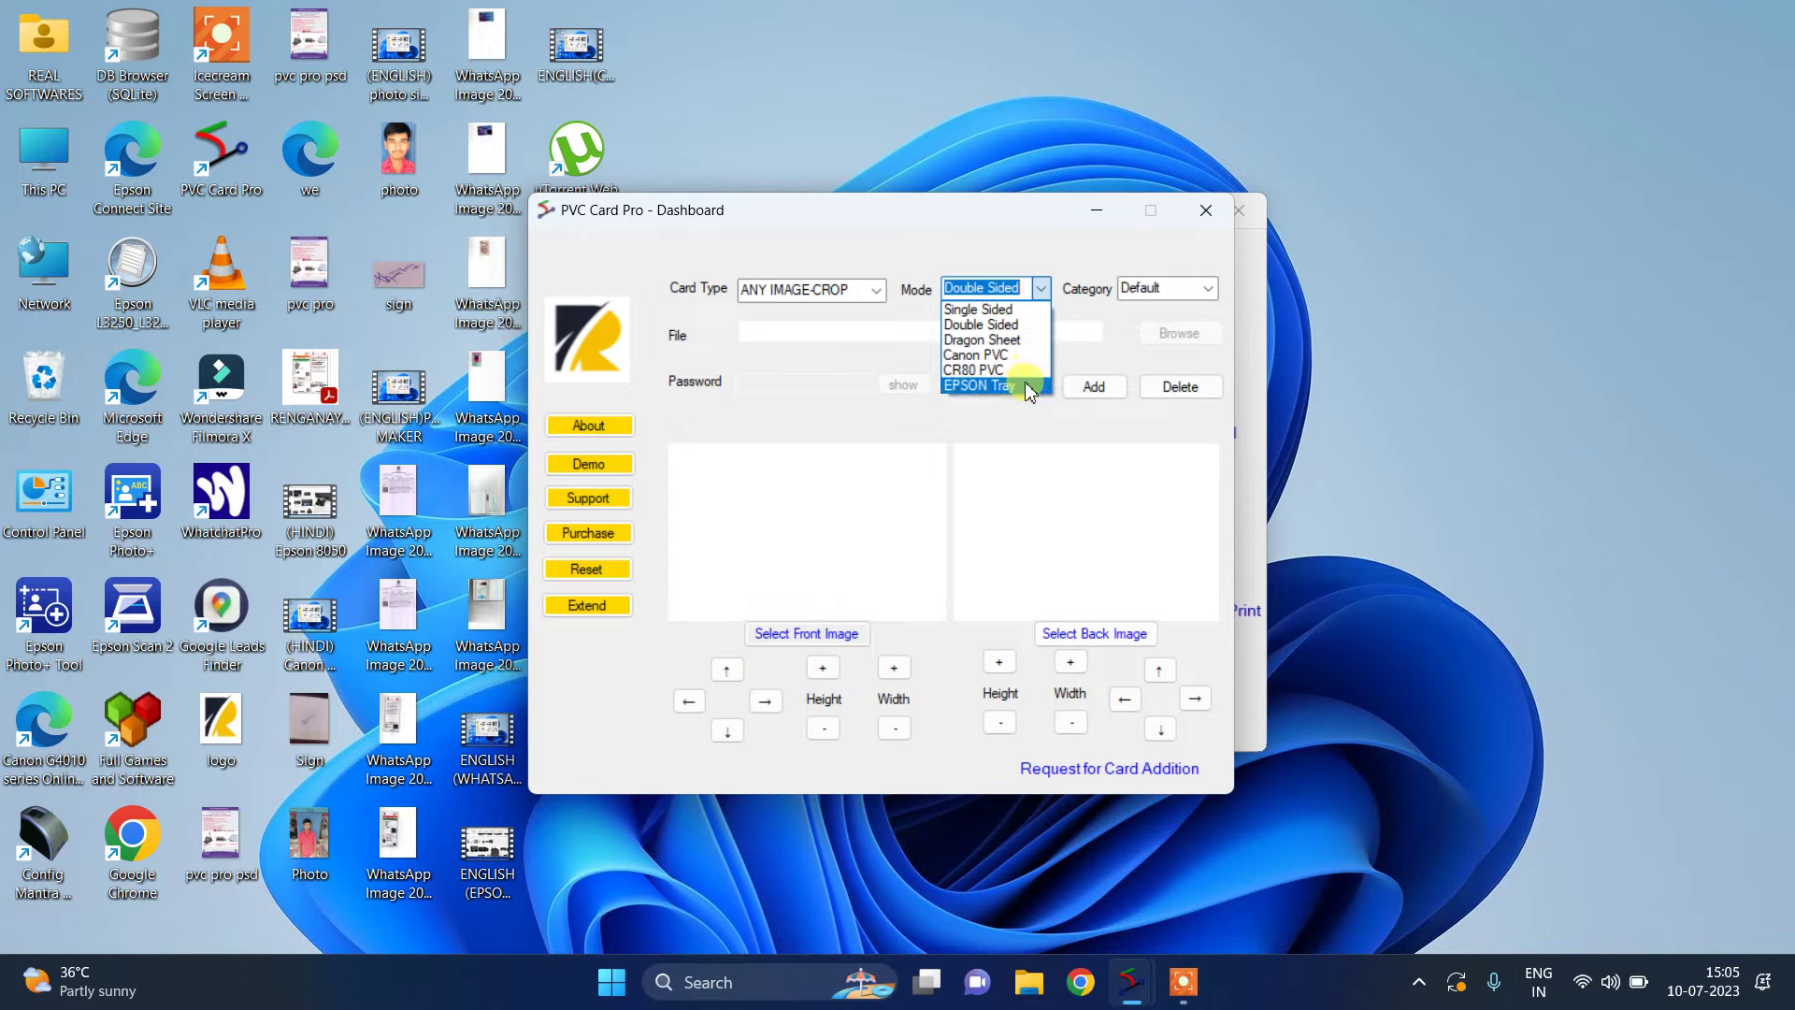
pyautogui.click(1210, 294)
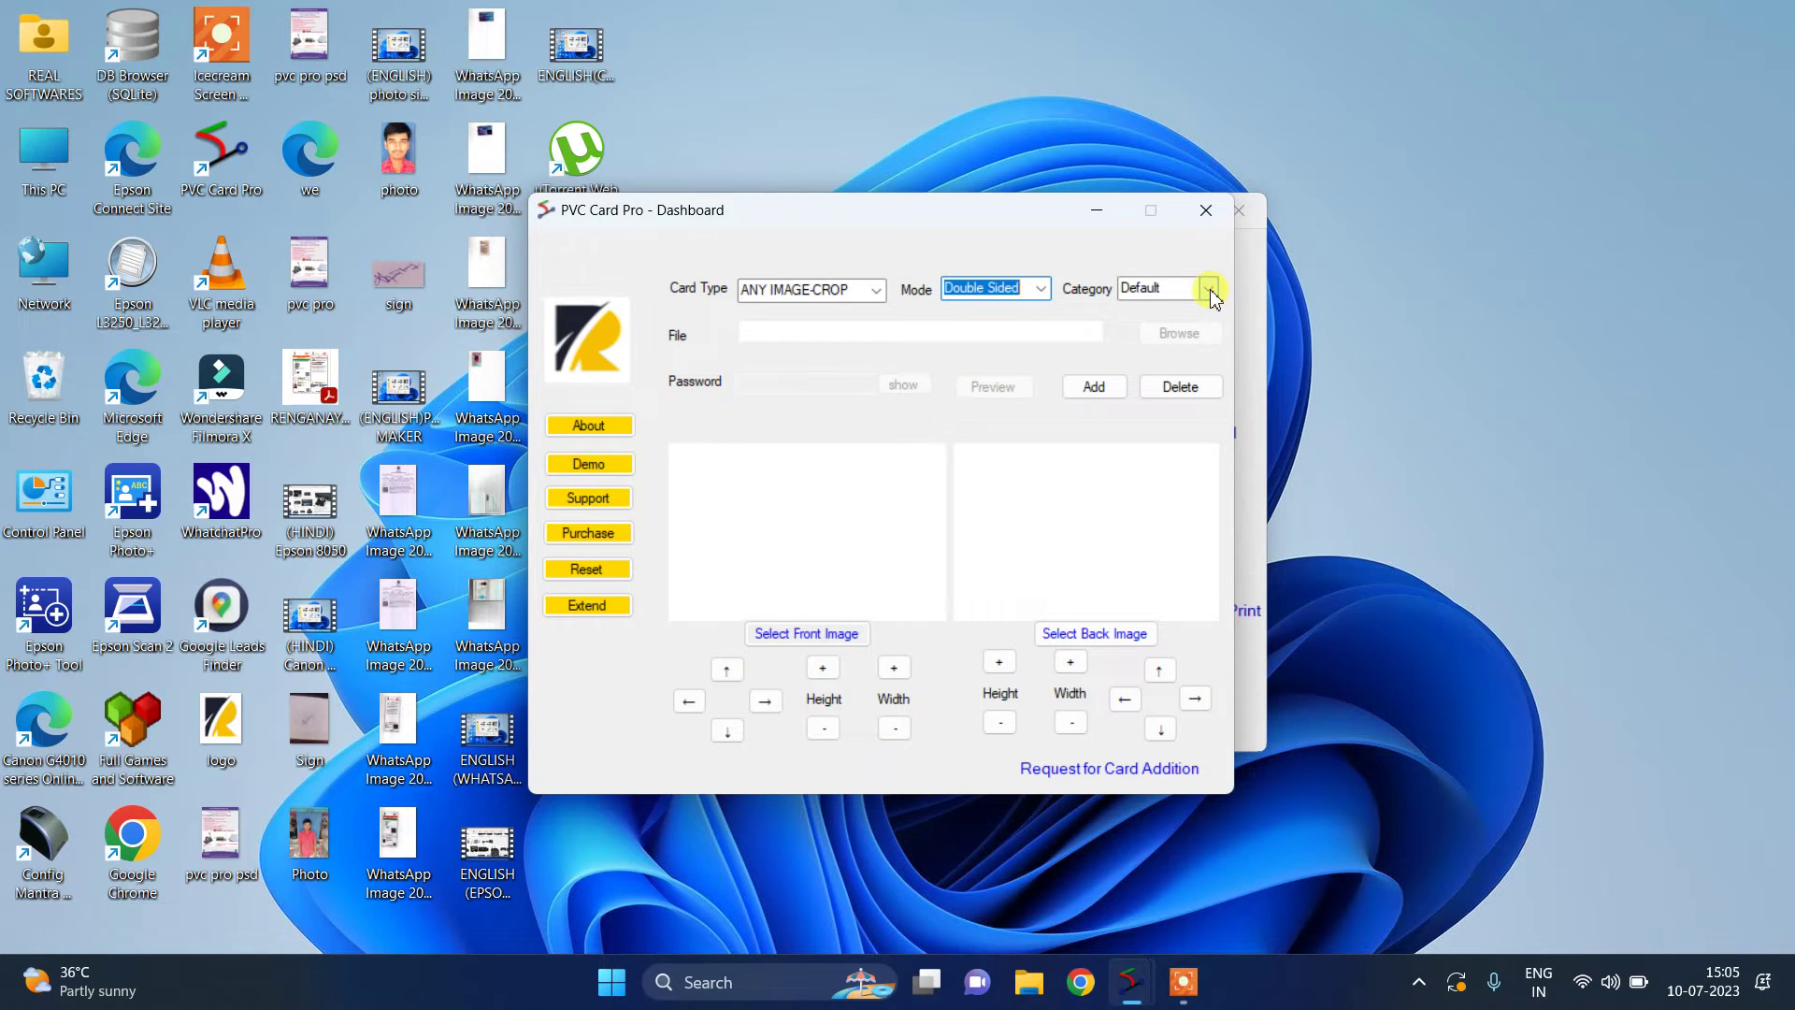
pyautogui.click(1040, 294)
pyautogui.click(869, 297)
# Set Card Type to ANY PDF-CROP and open the Aadhaar PDF from the Desktop
pyautogui.click(874, 292)
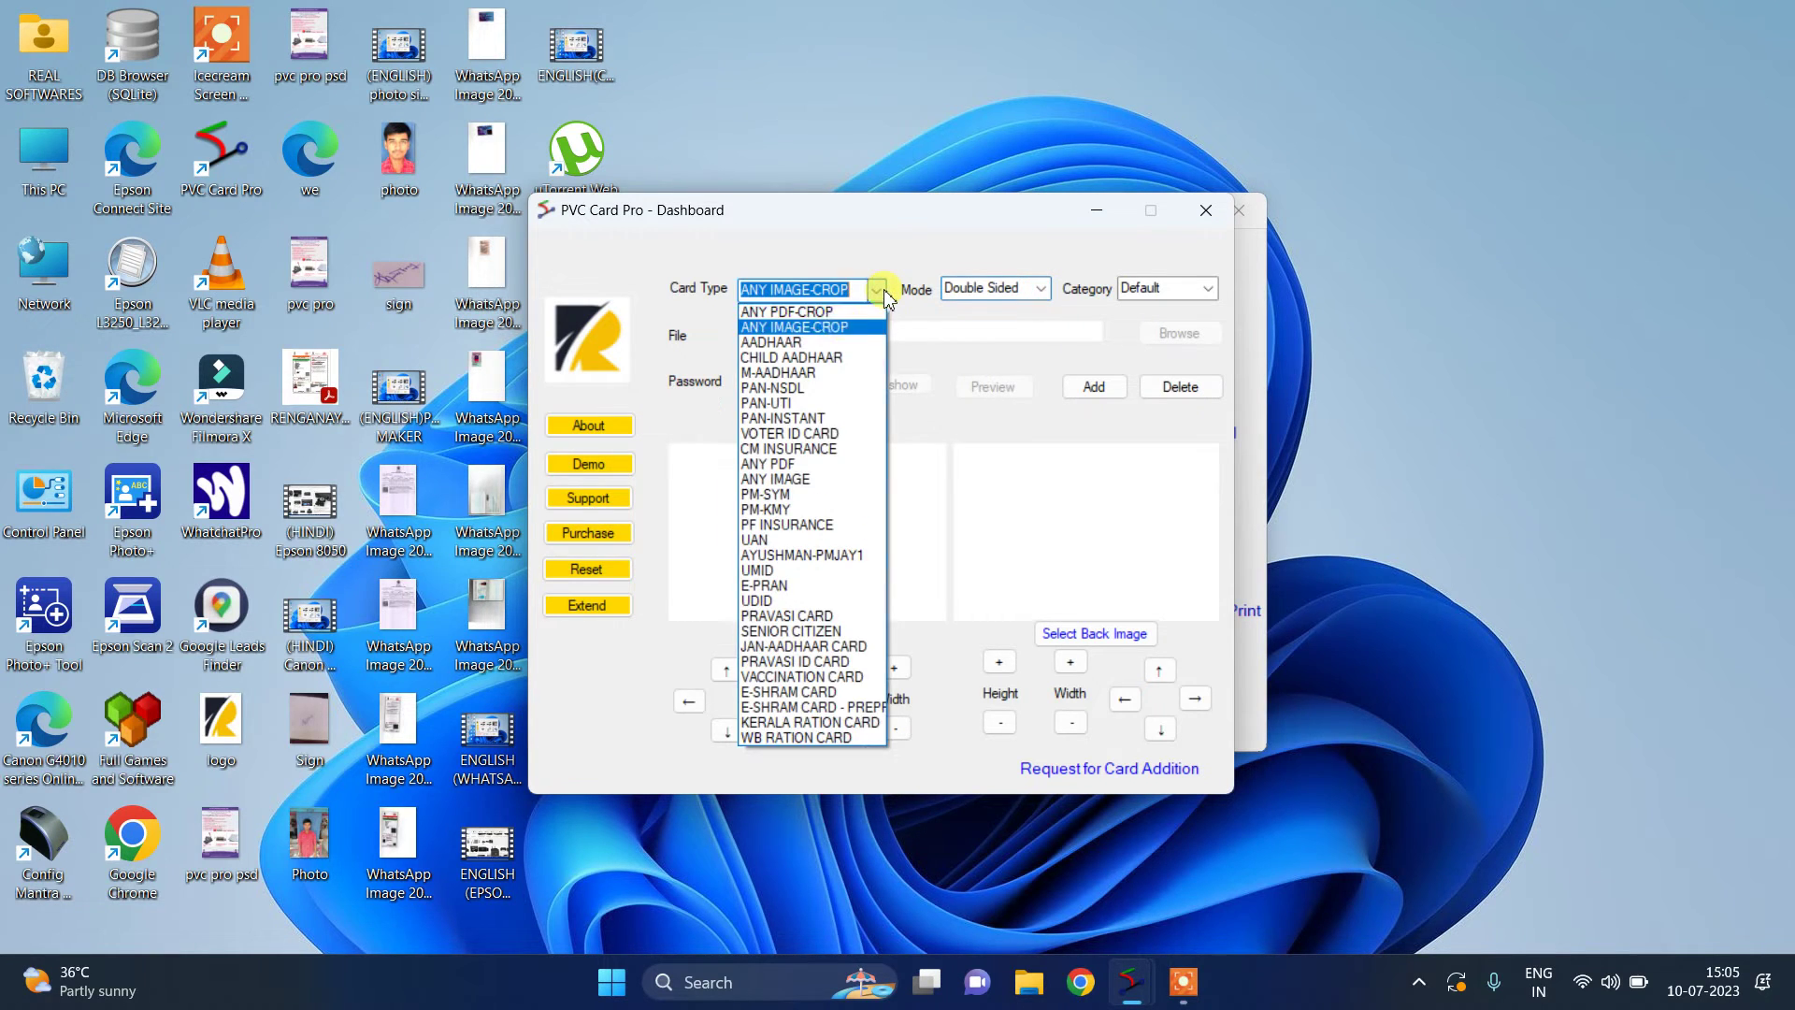
pyautogui.click(843, 313)
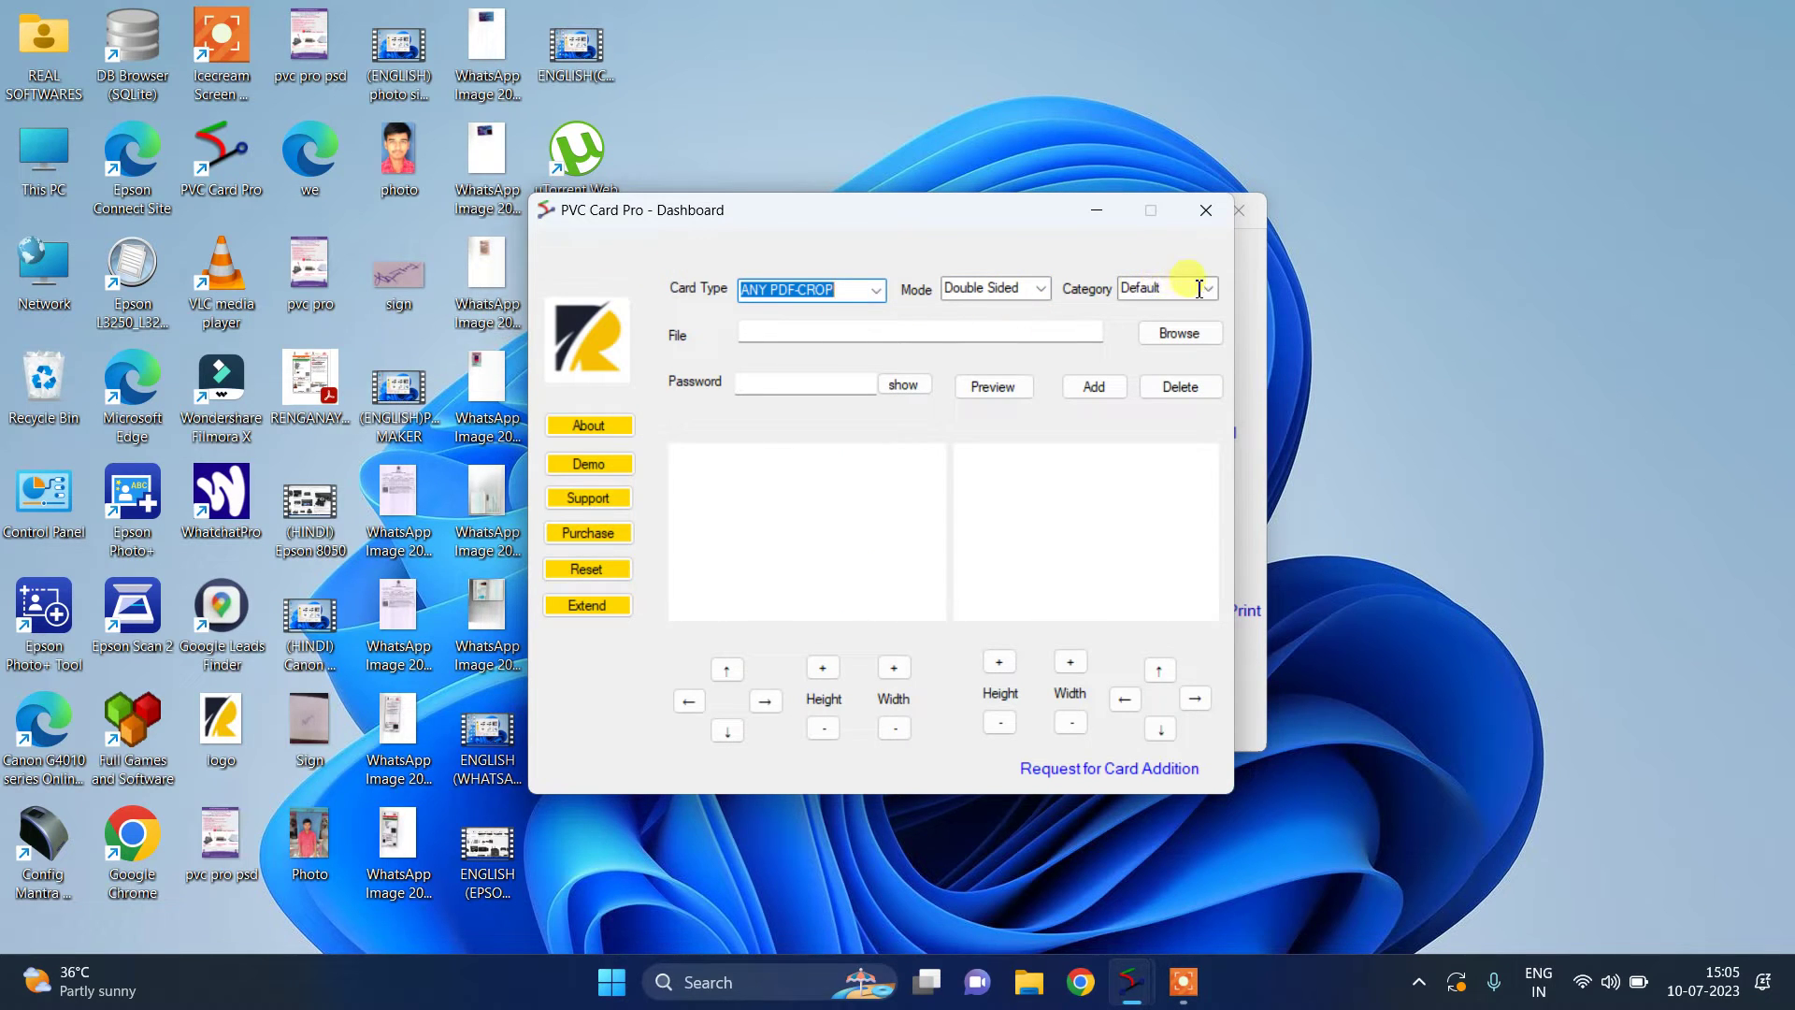
pyautogui.click(1178, 334)
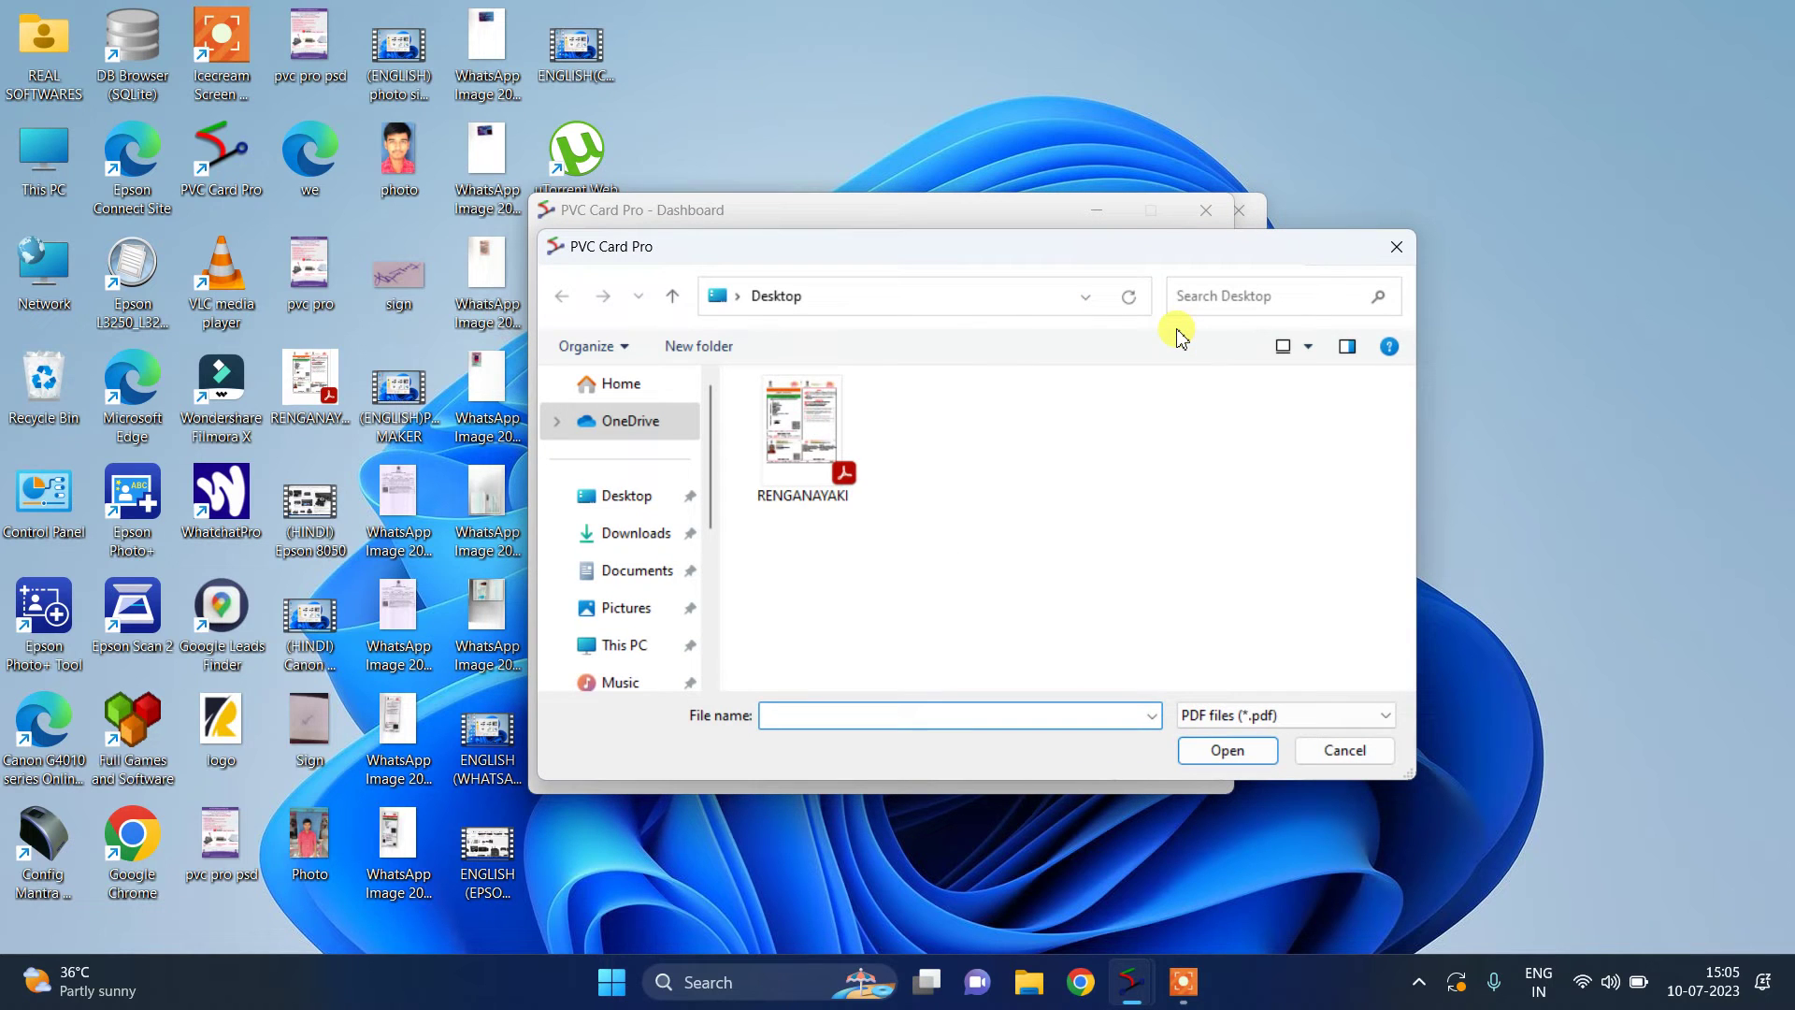
pyautogui.click(823, 416)
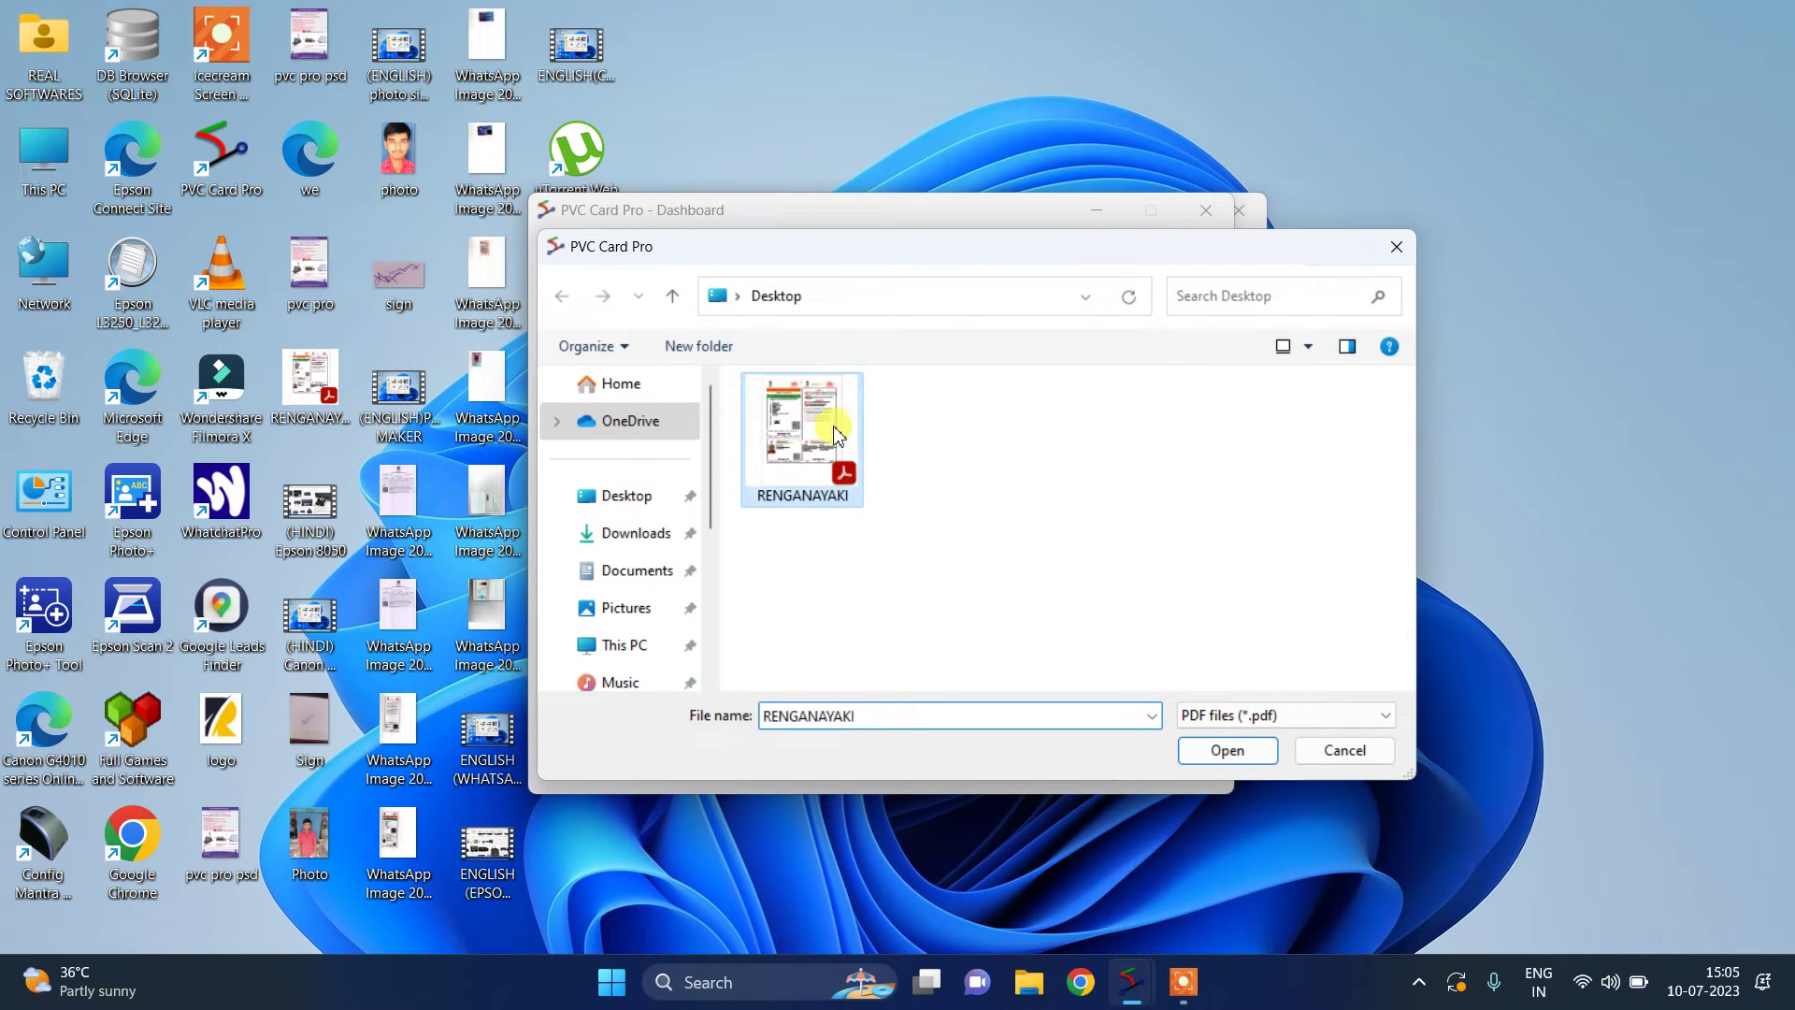
pyautogui.click(1225, 751)
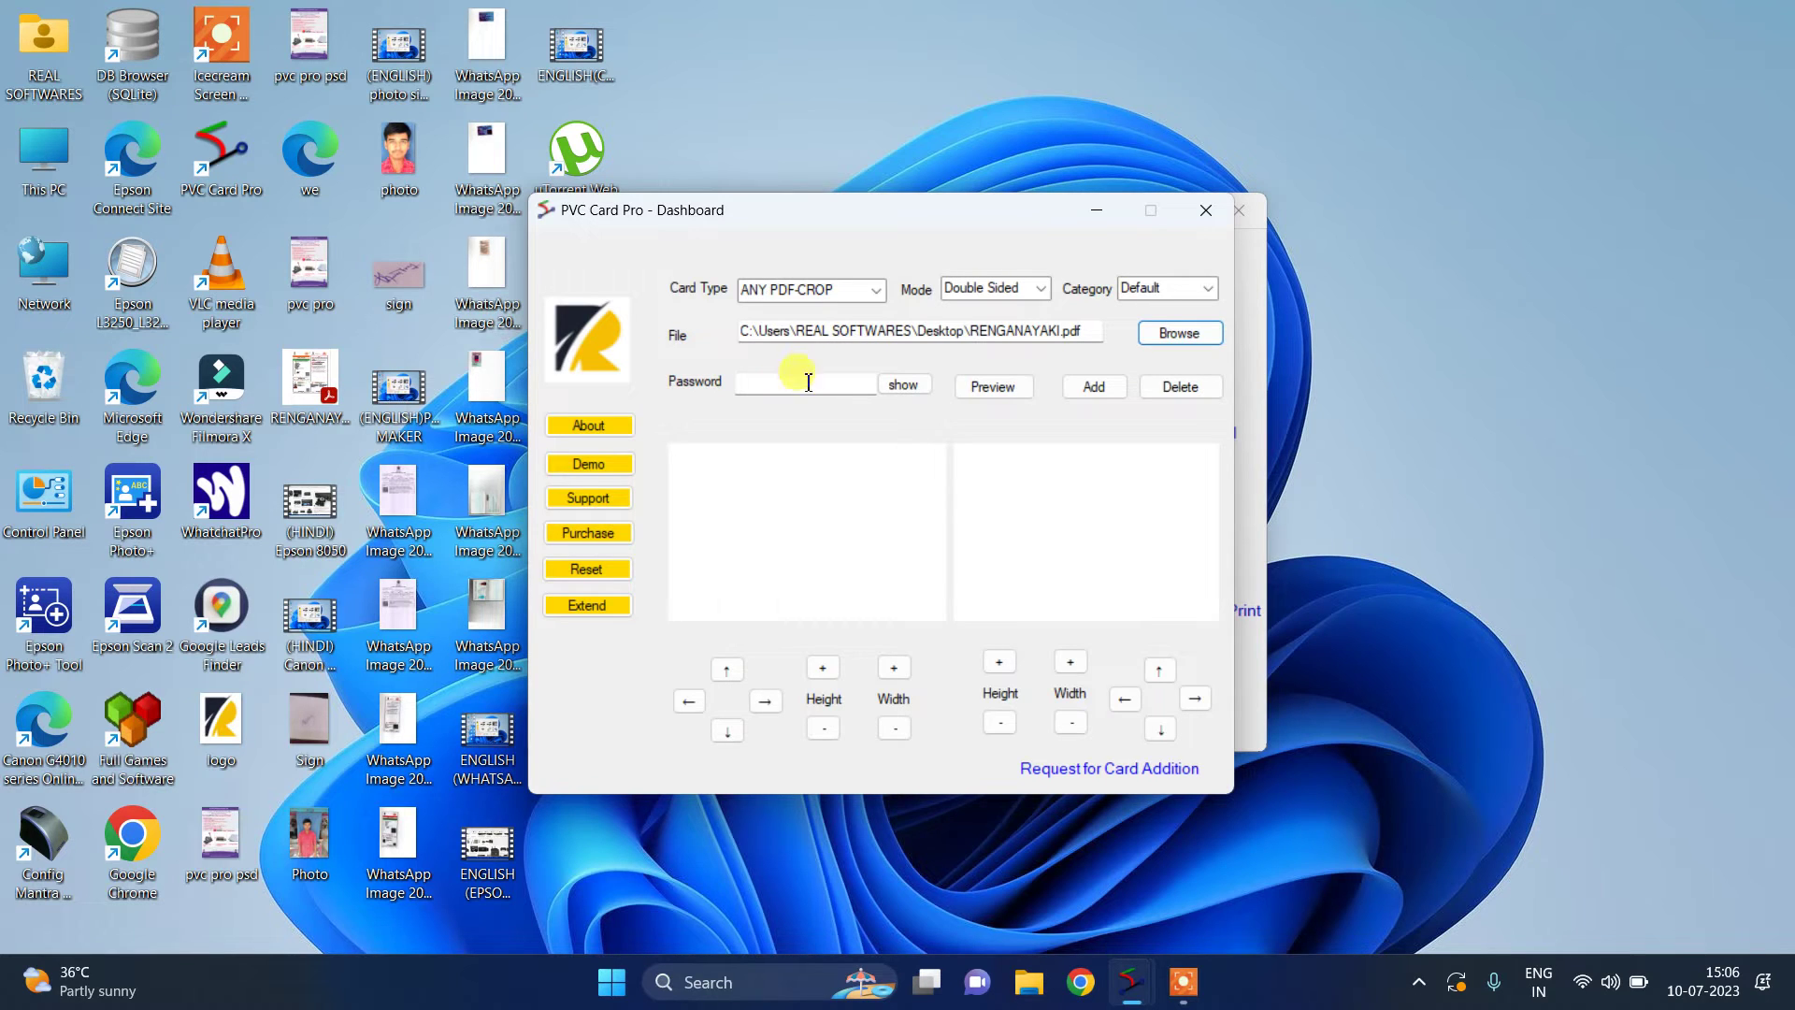
# Preview the PDF, then crop and save the lower-left photo card as the front image
pyautogui.click(984, 392)
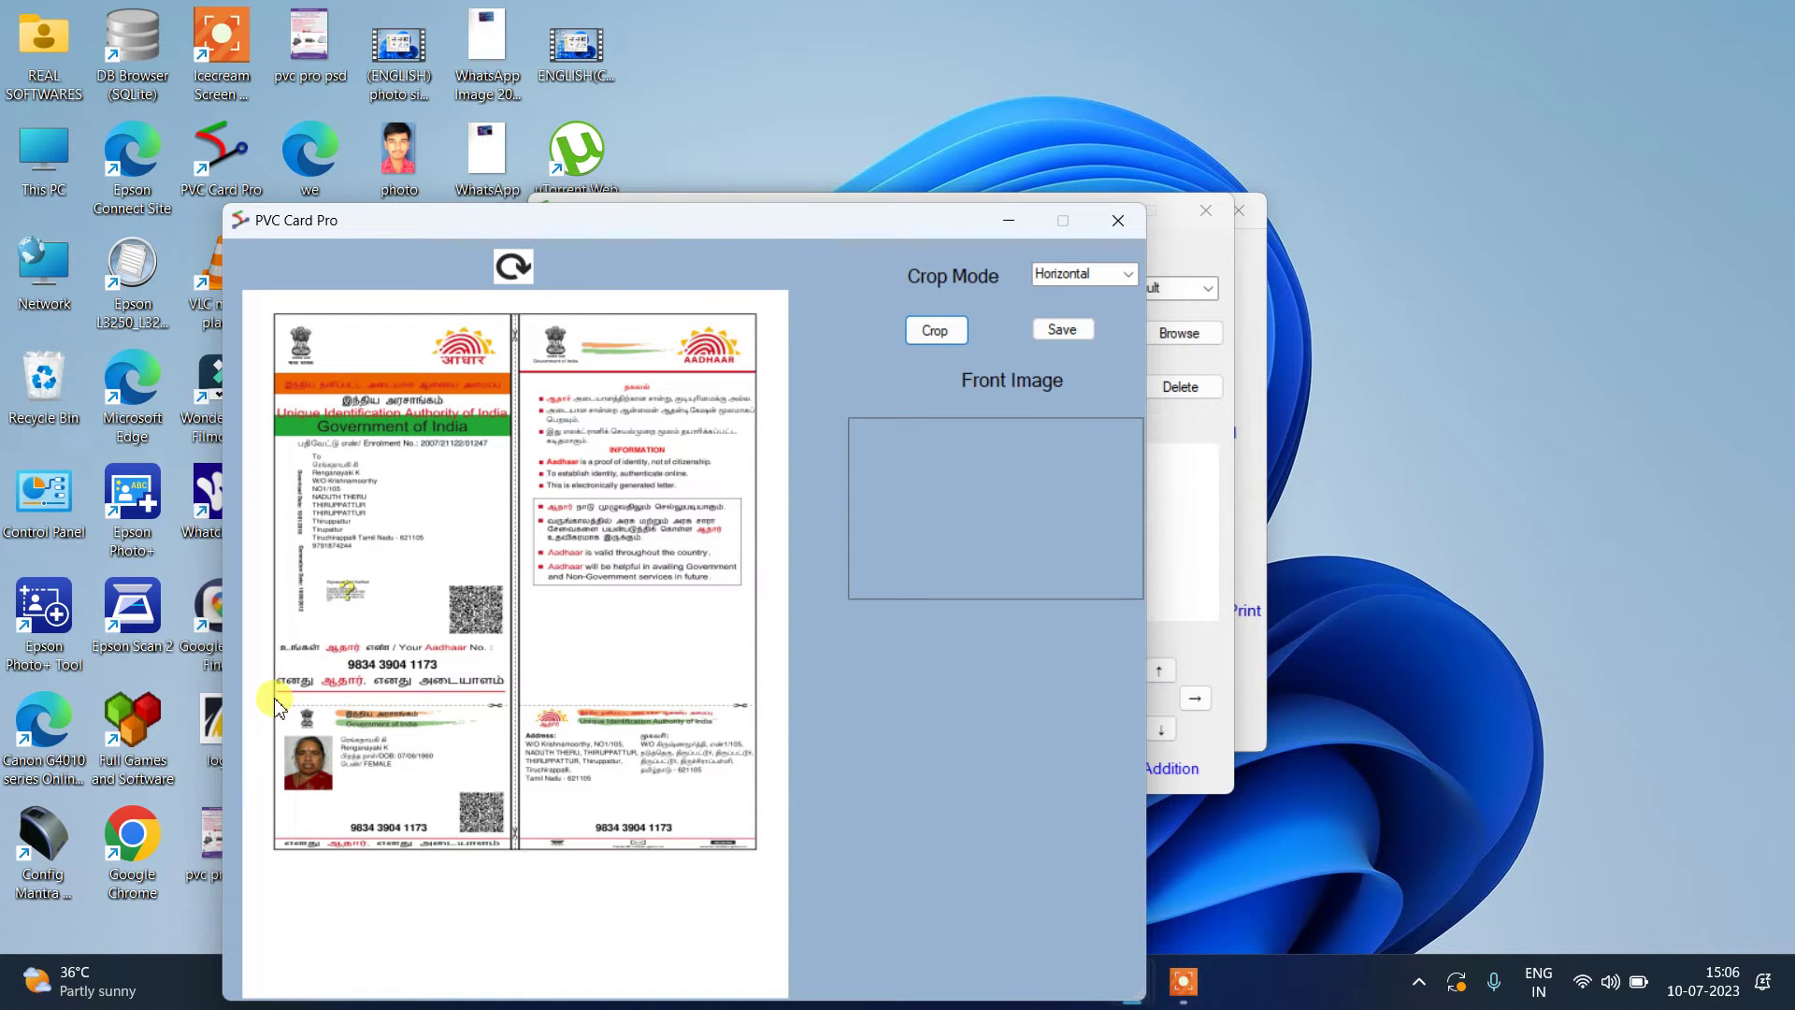
pyautogui.moveTo(273, 696); pyautogui.dragTo(513, 846)
pyautogui.click(935, 331)
pyautogui.click(1062, 327)
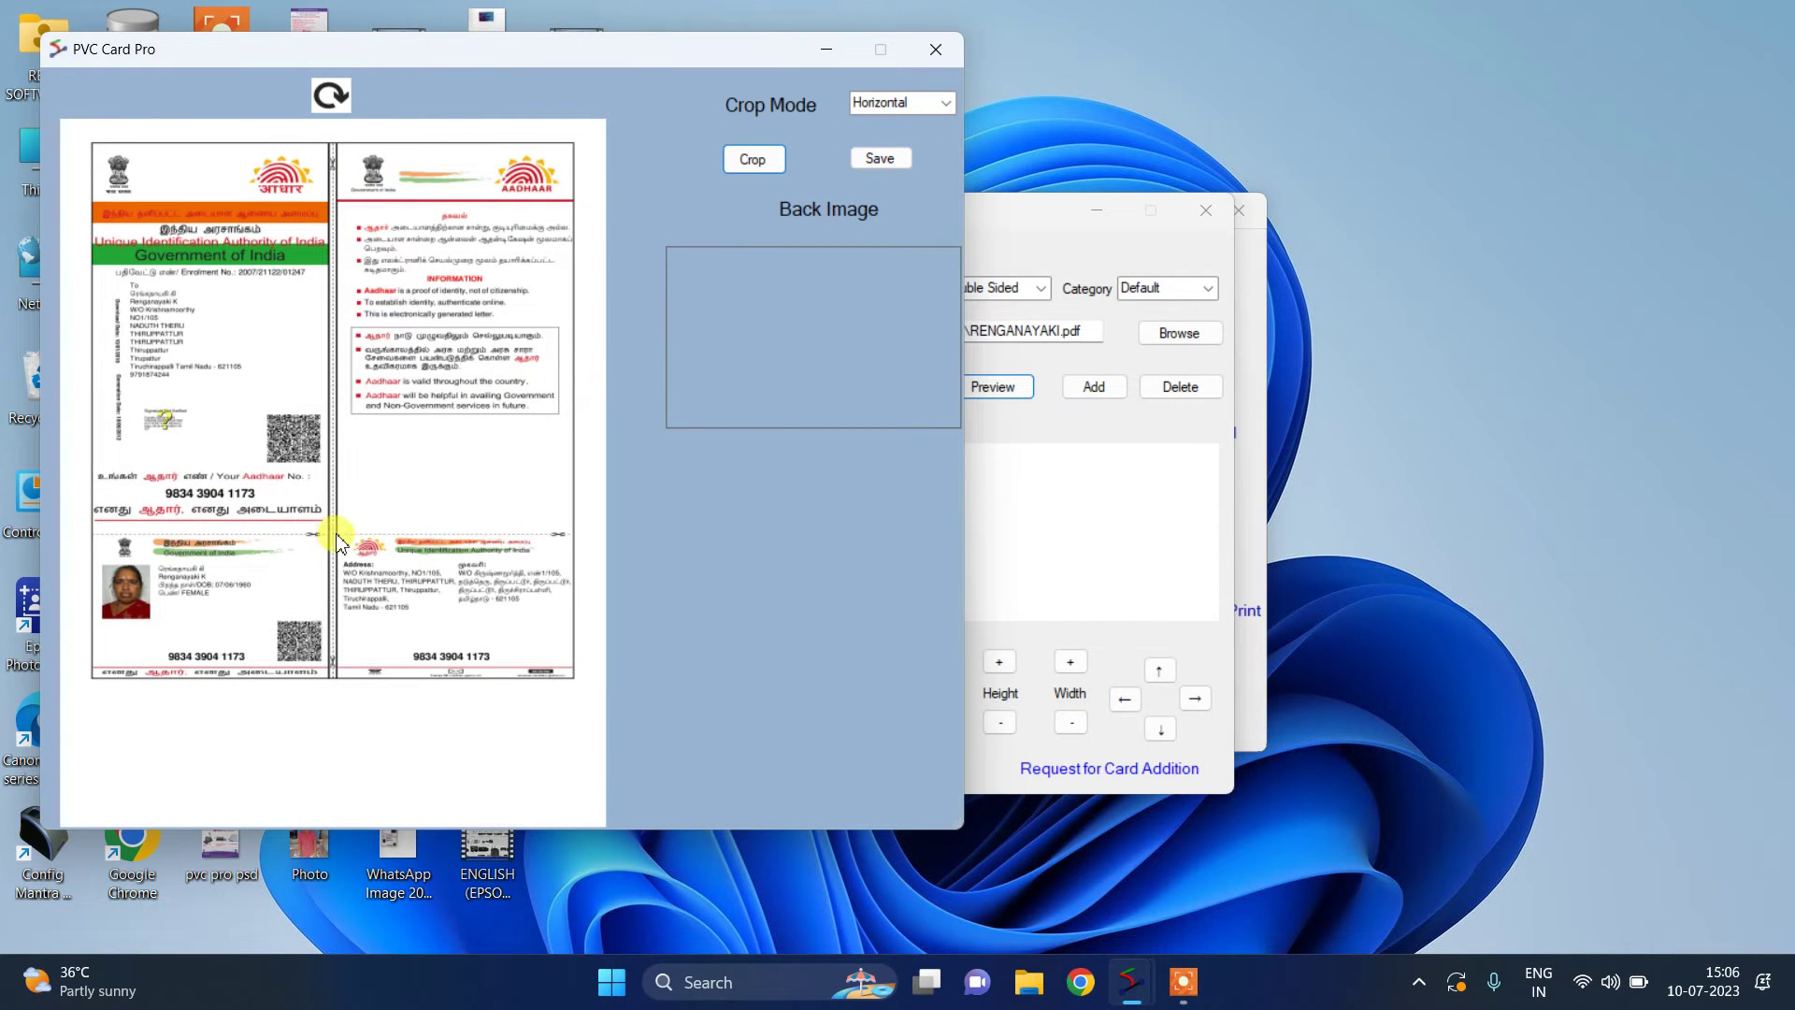
# Crop the back address card with a tighter outline and save it
pyautogui.moveTo(336, 536); pyautogui.dragTo(582, 692)
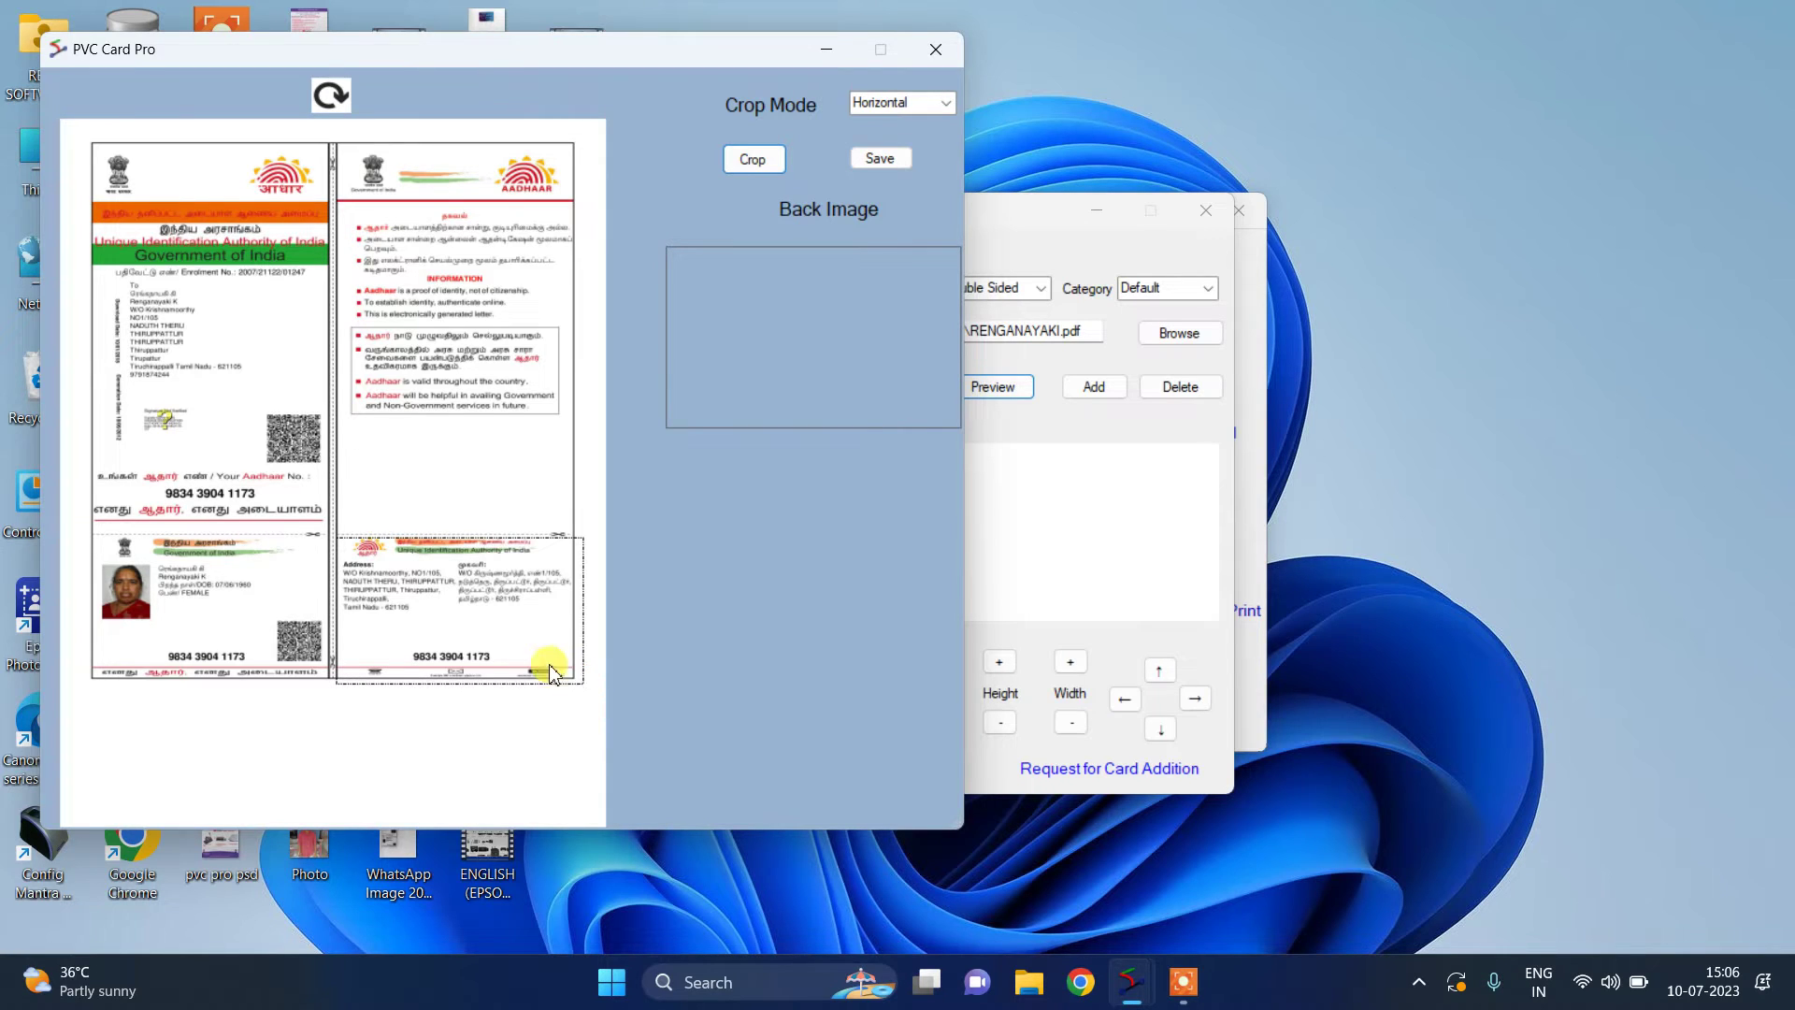
pyautogui.click(759, 160)
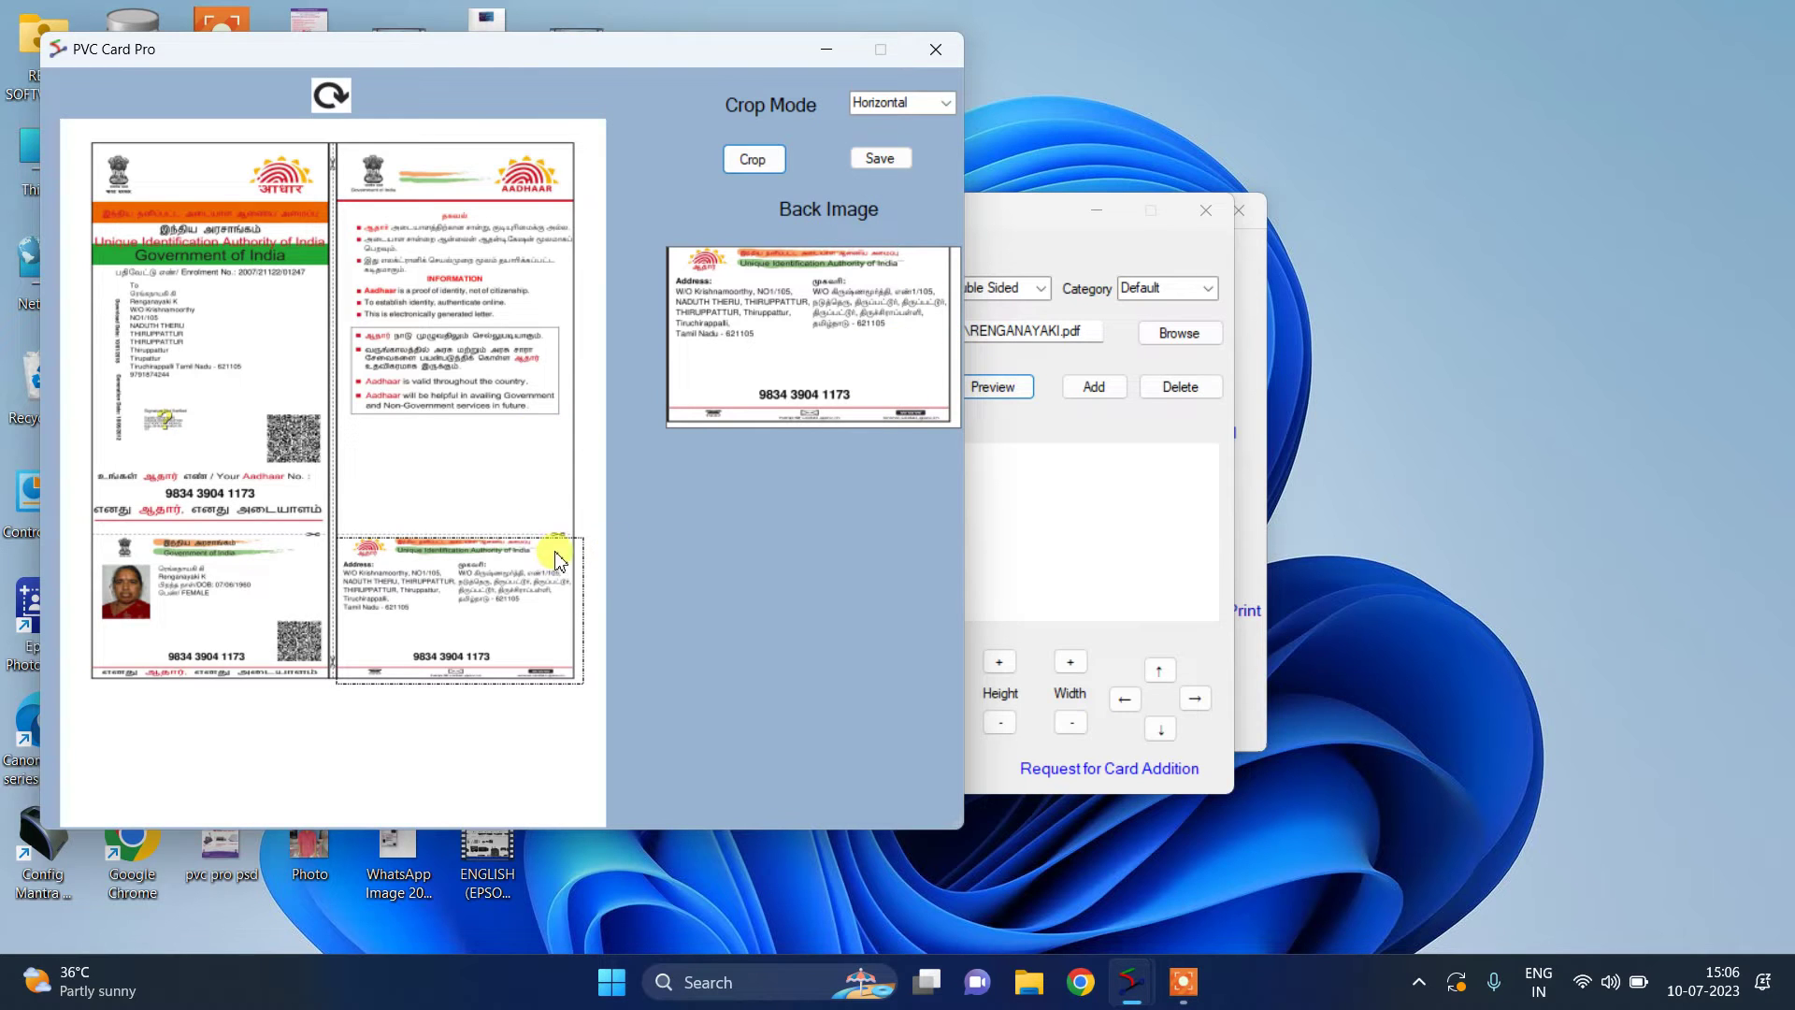
pyautogui.moveTo(470, 574); pyautogui.dragTo(574, 680)
pyautogui.click(754, 161)
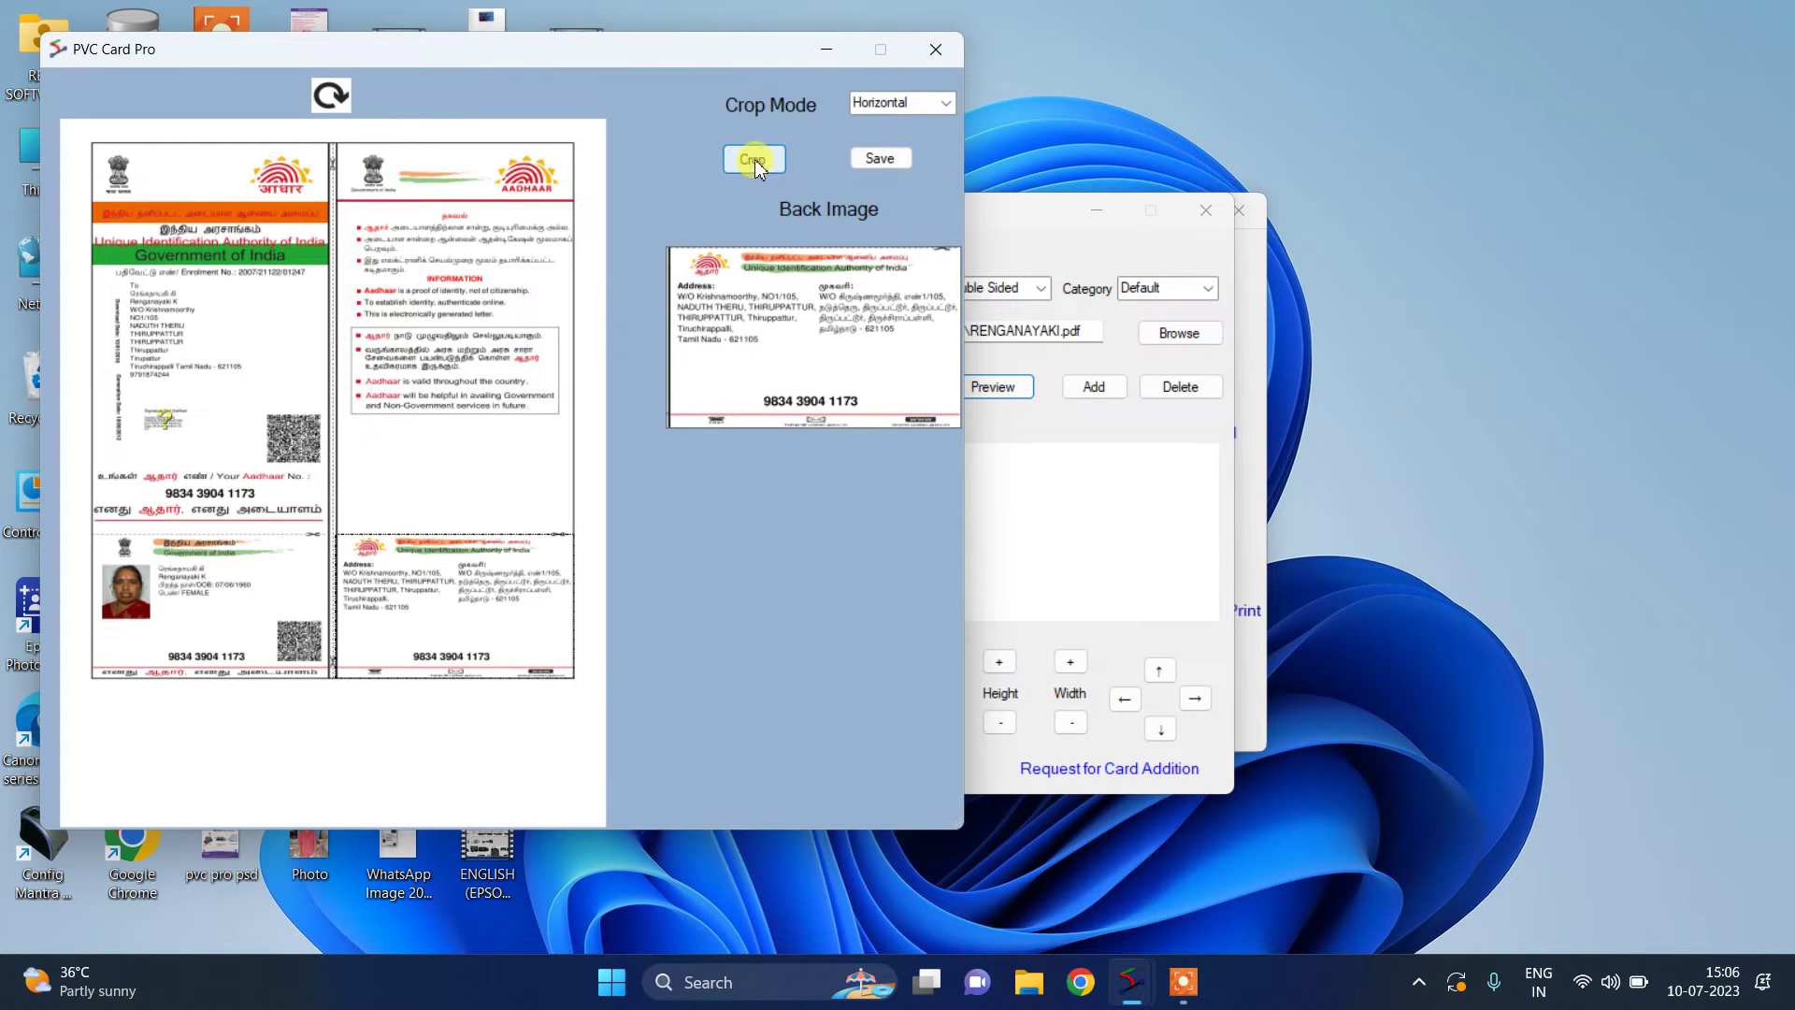
pyautogui.click(875, 159)
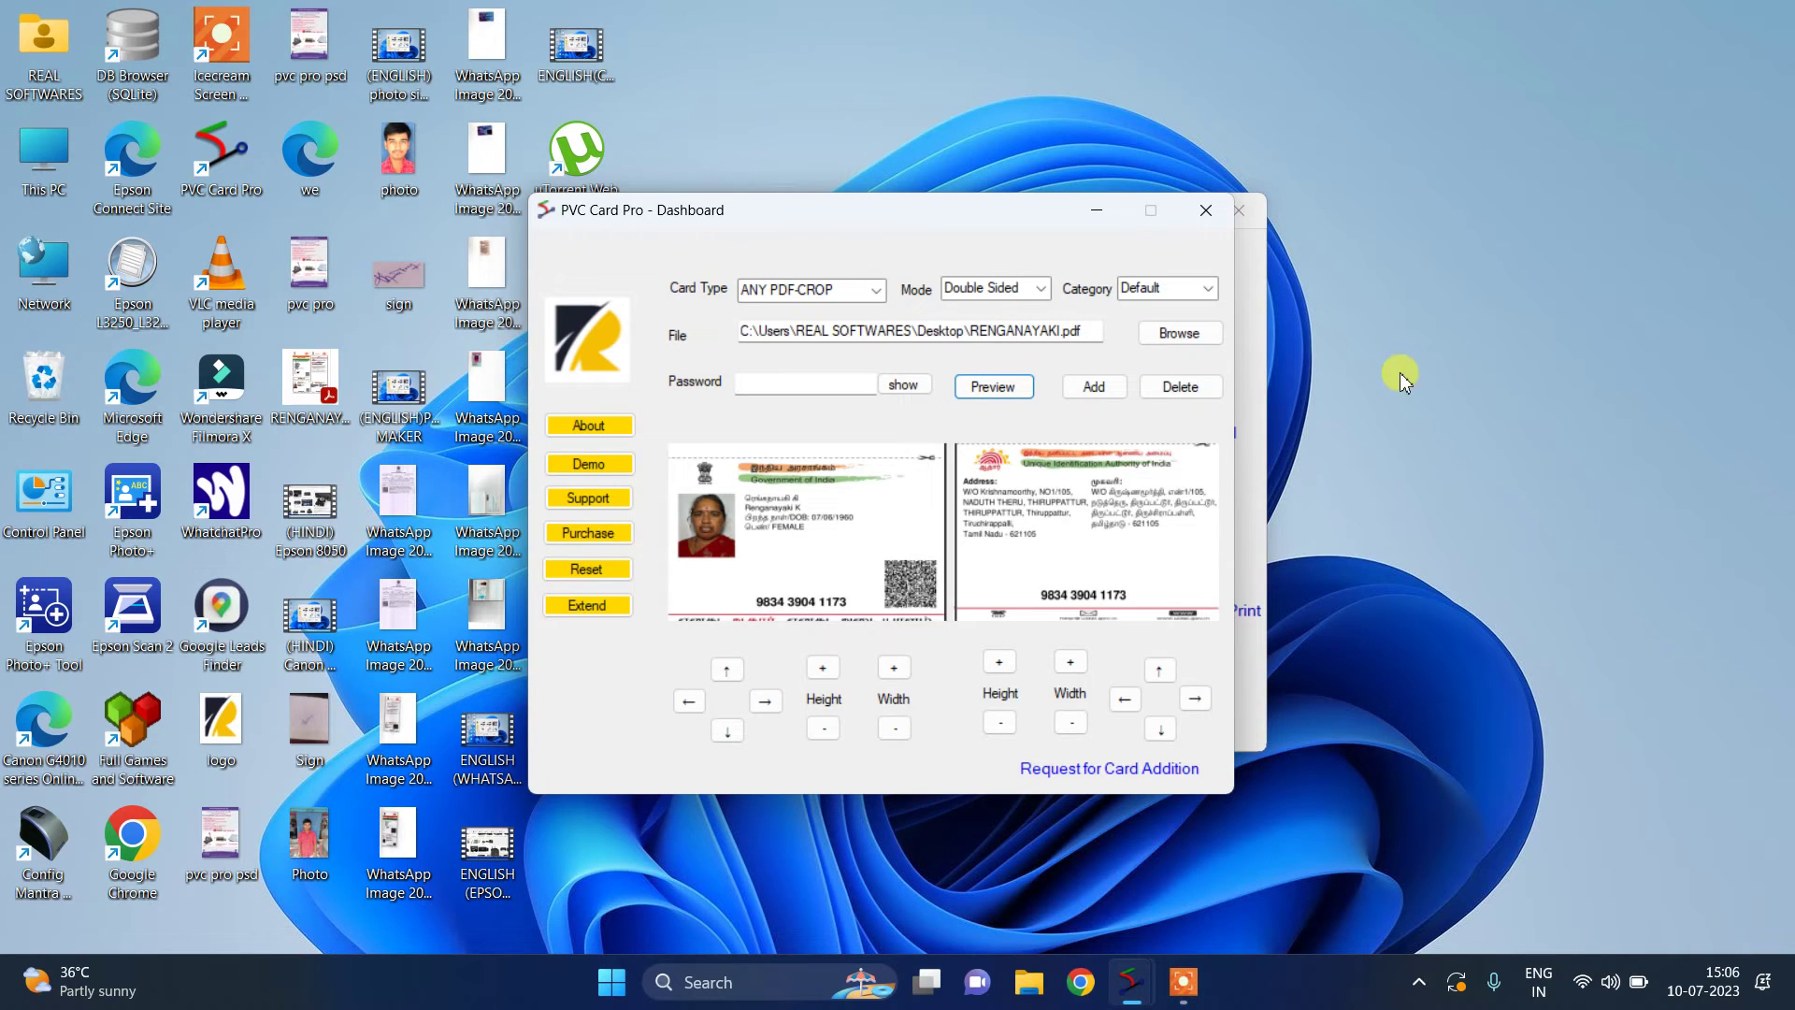
# Add the card to the A4 layout, view its back, and switch Mode to Single Sided
pyautogui.click(1111, 391)
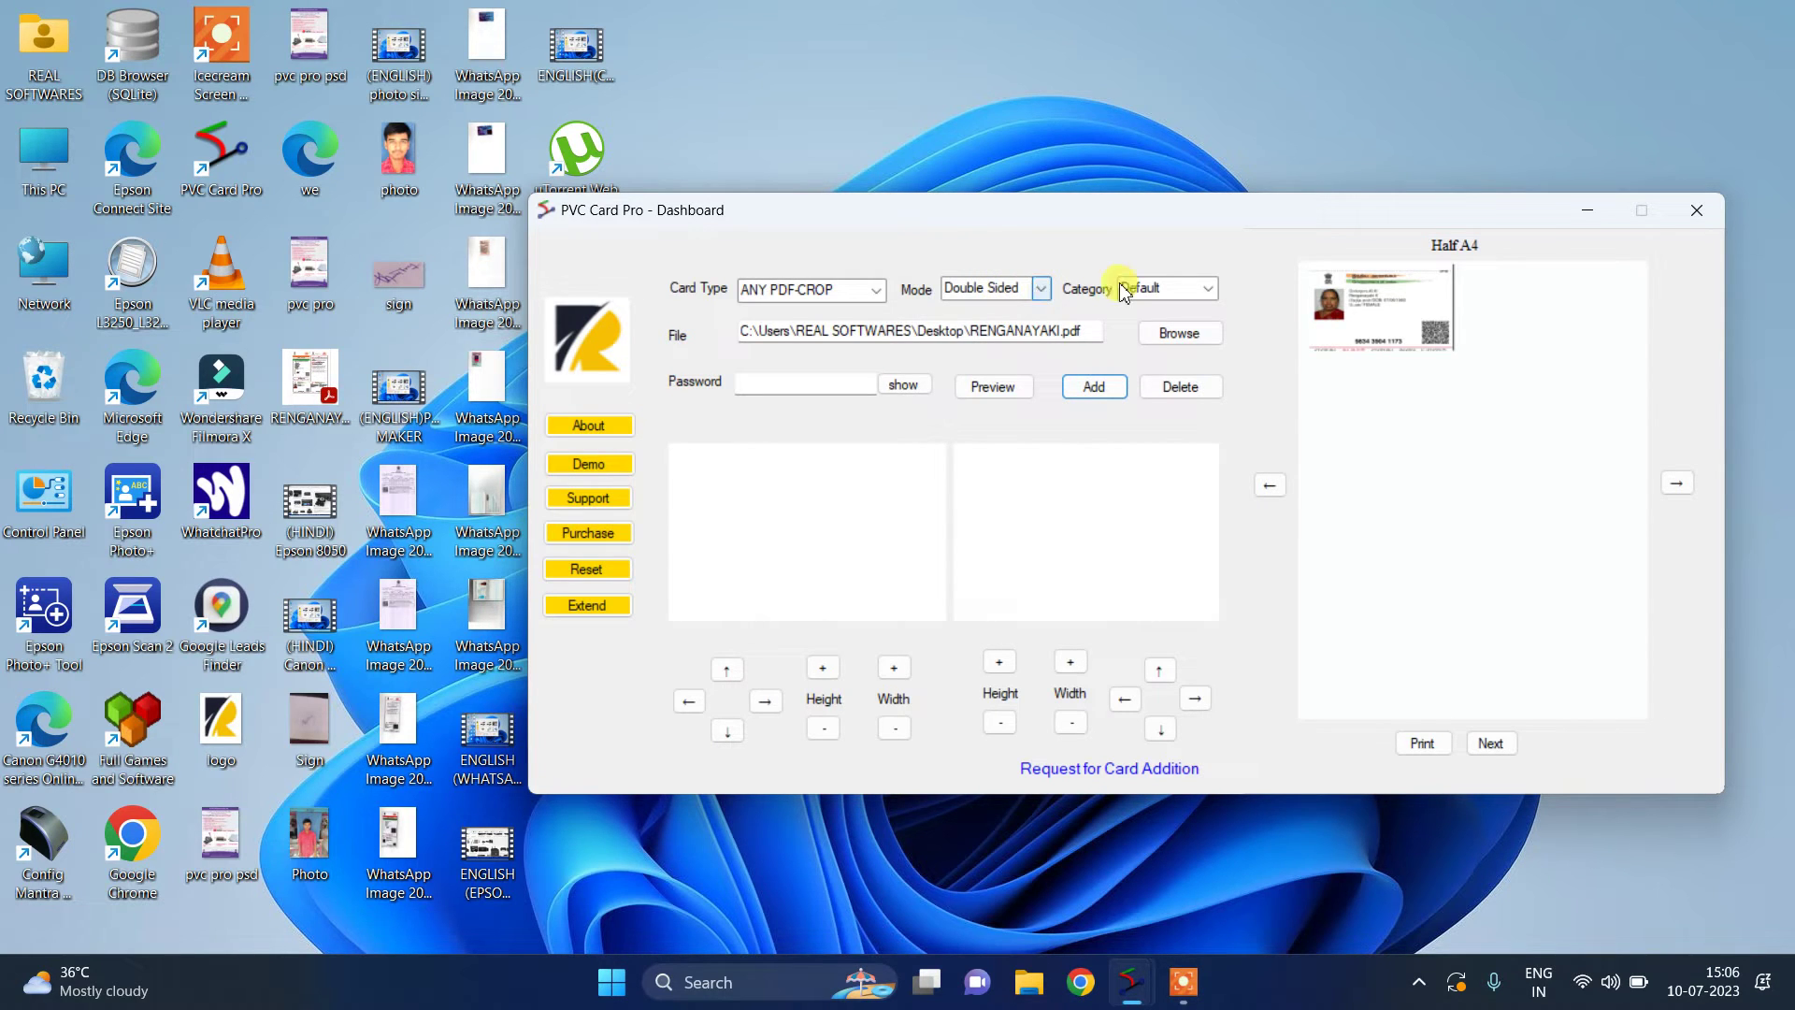
pyautogui.click(1479, 753)
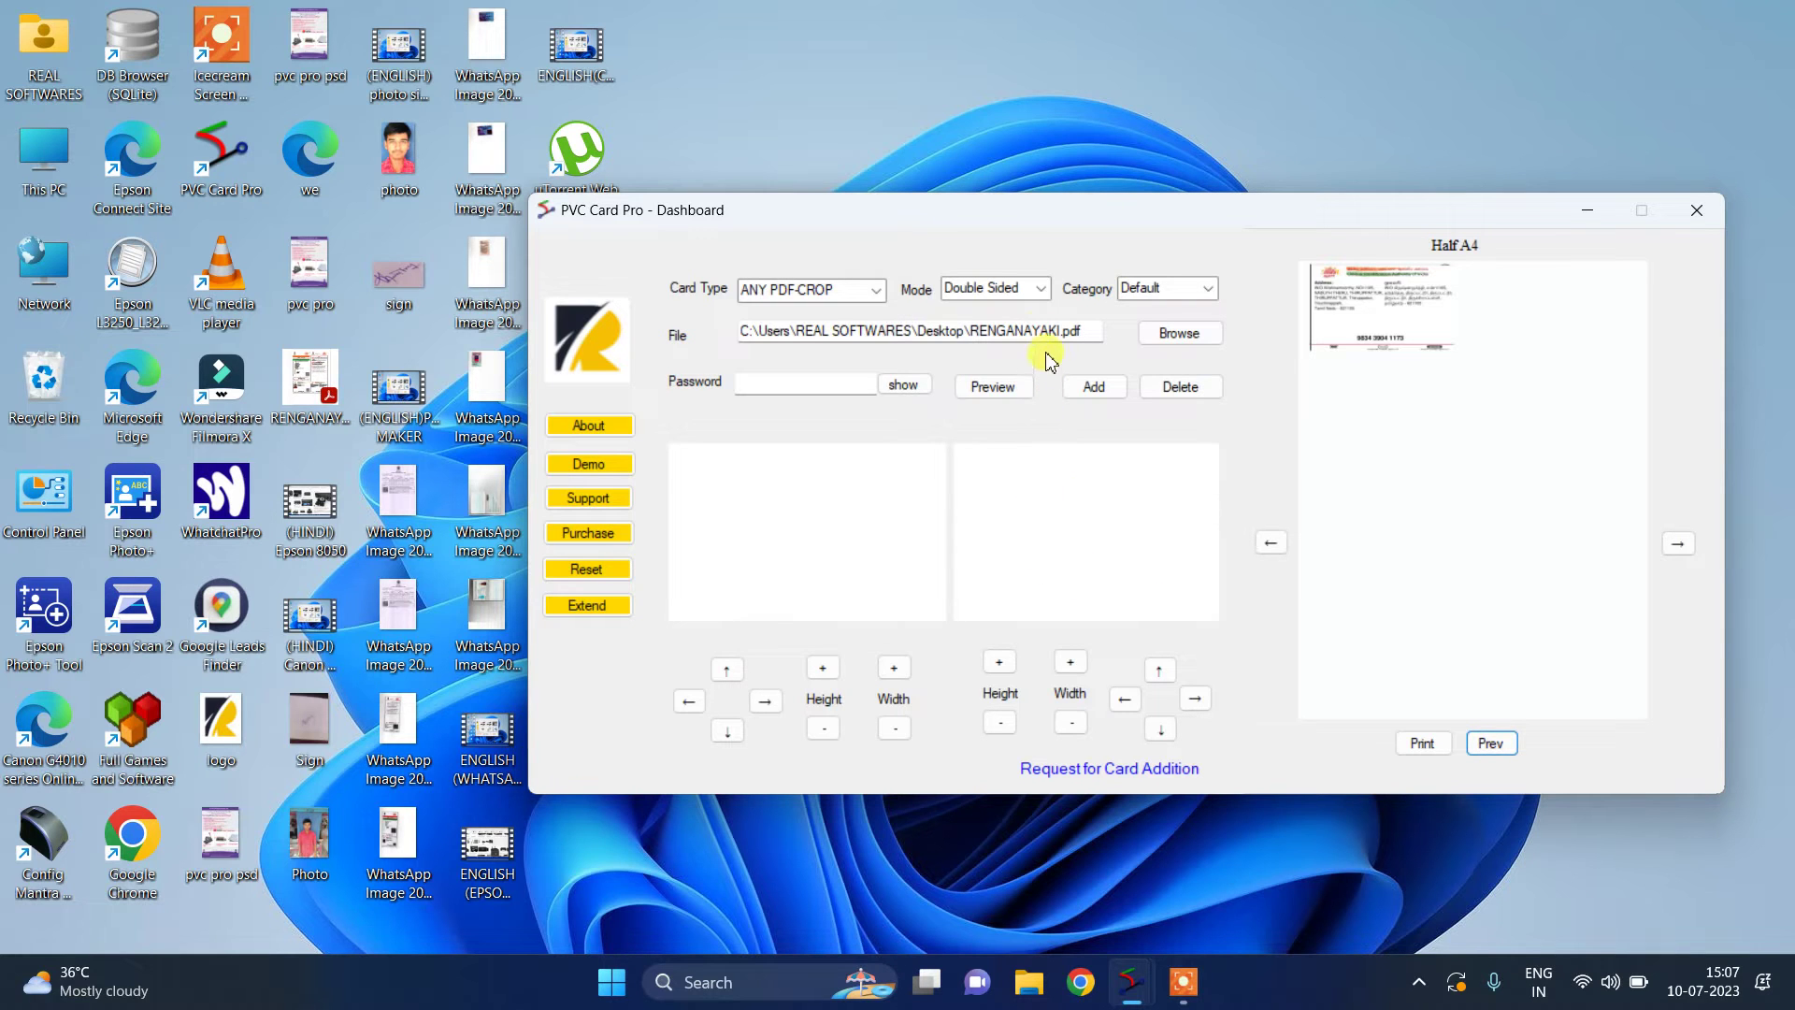
pyautogui.click(1041, 289)
pyautogui.click(1032, 310)
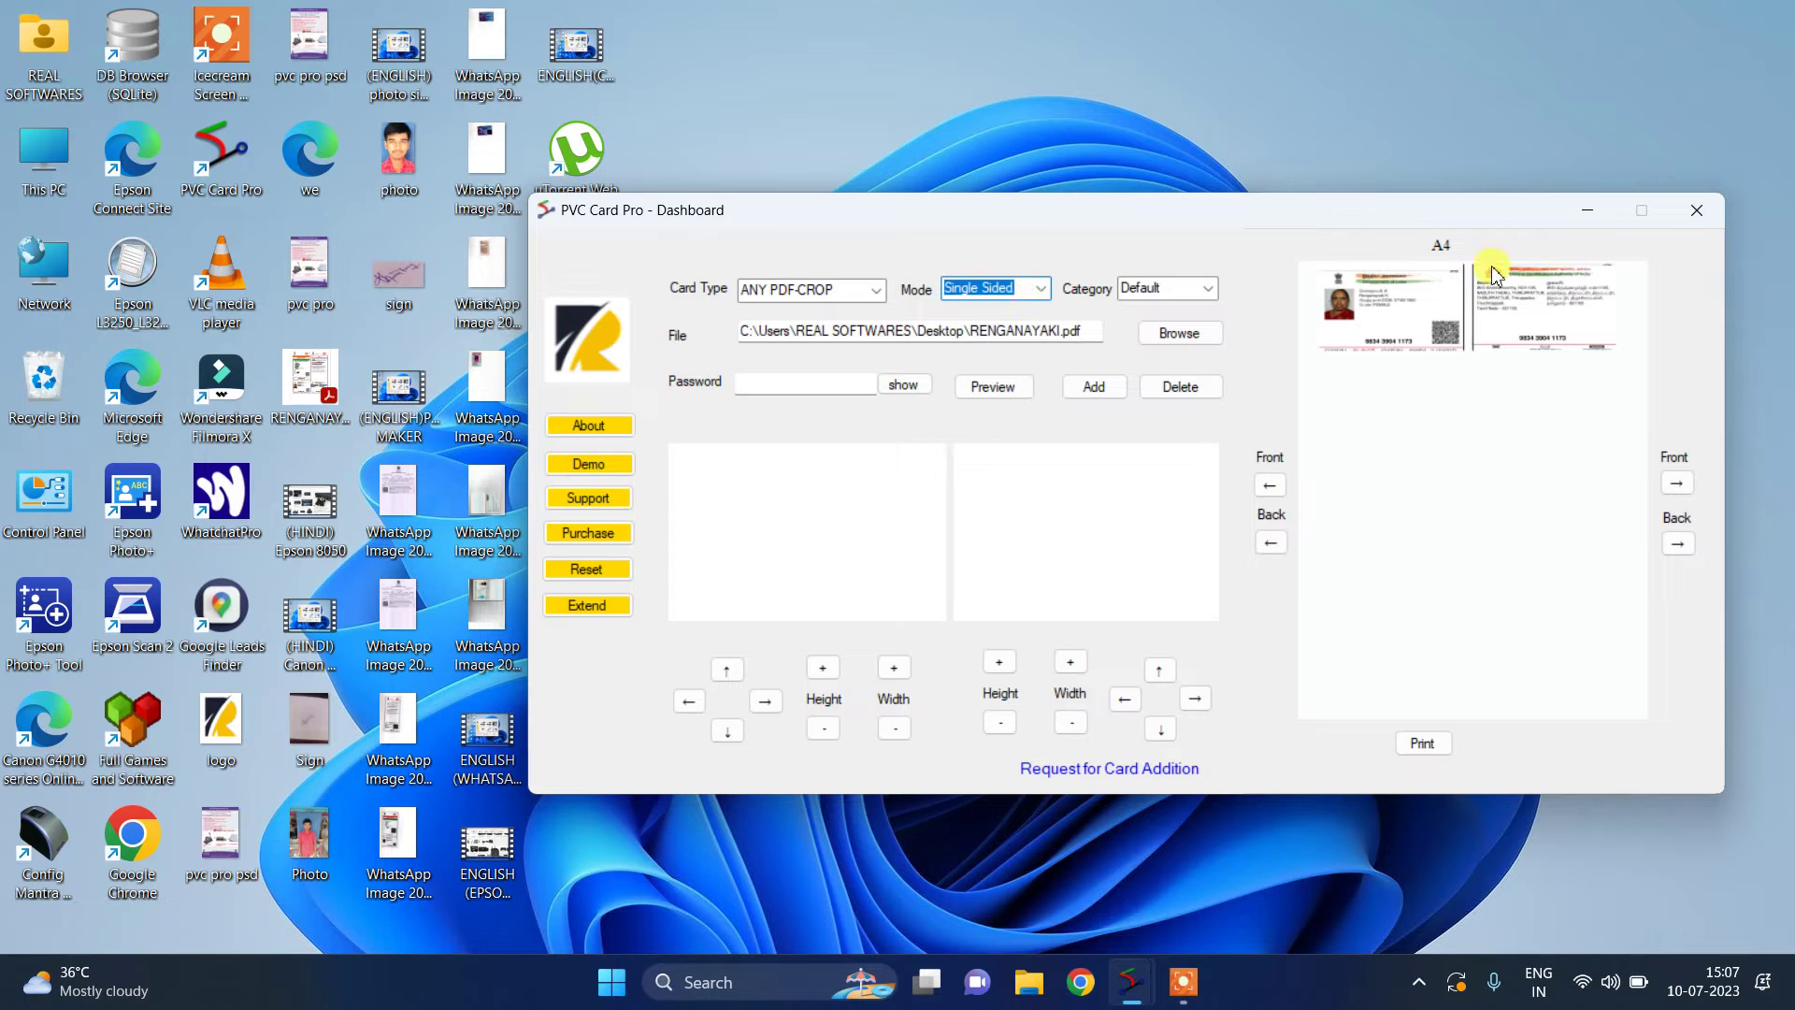
# Switch Mode back to Double Sided, set Category to Centre, and show the front side
pyautogui.click(1042, 290)
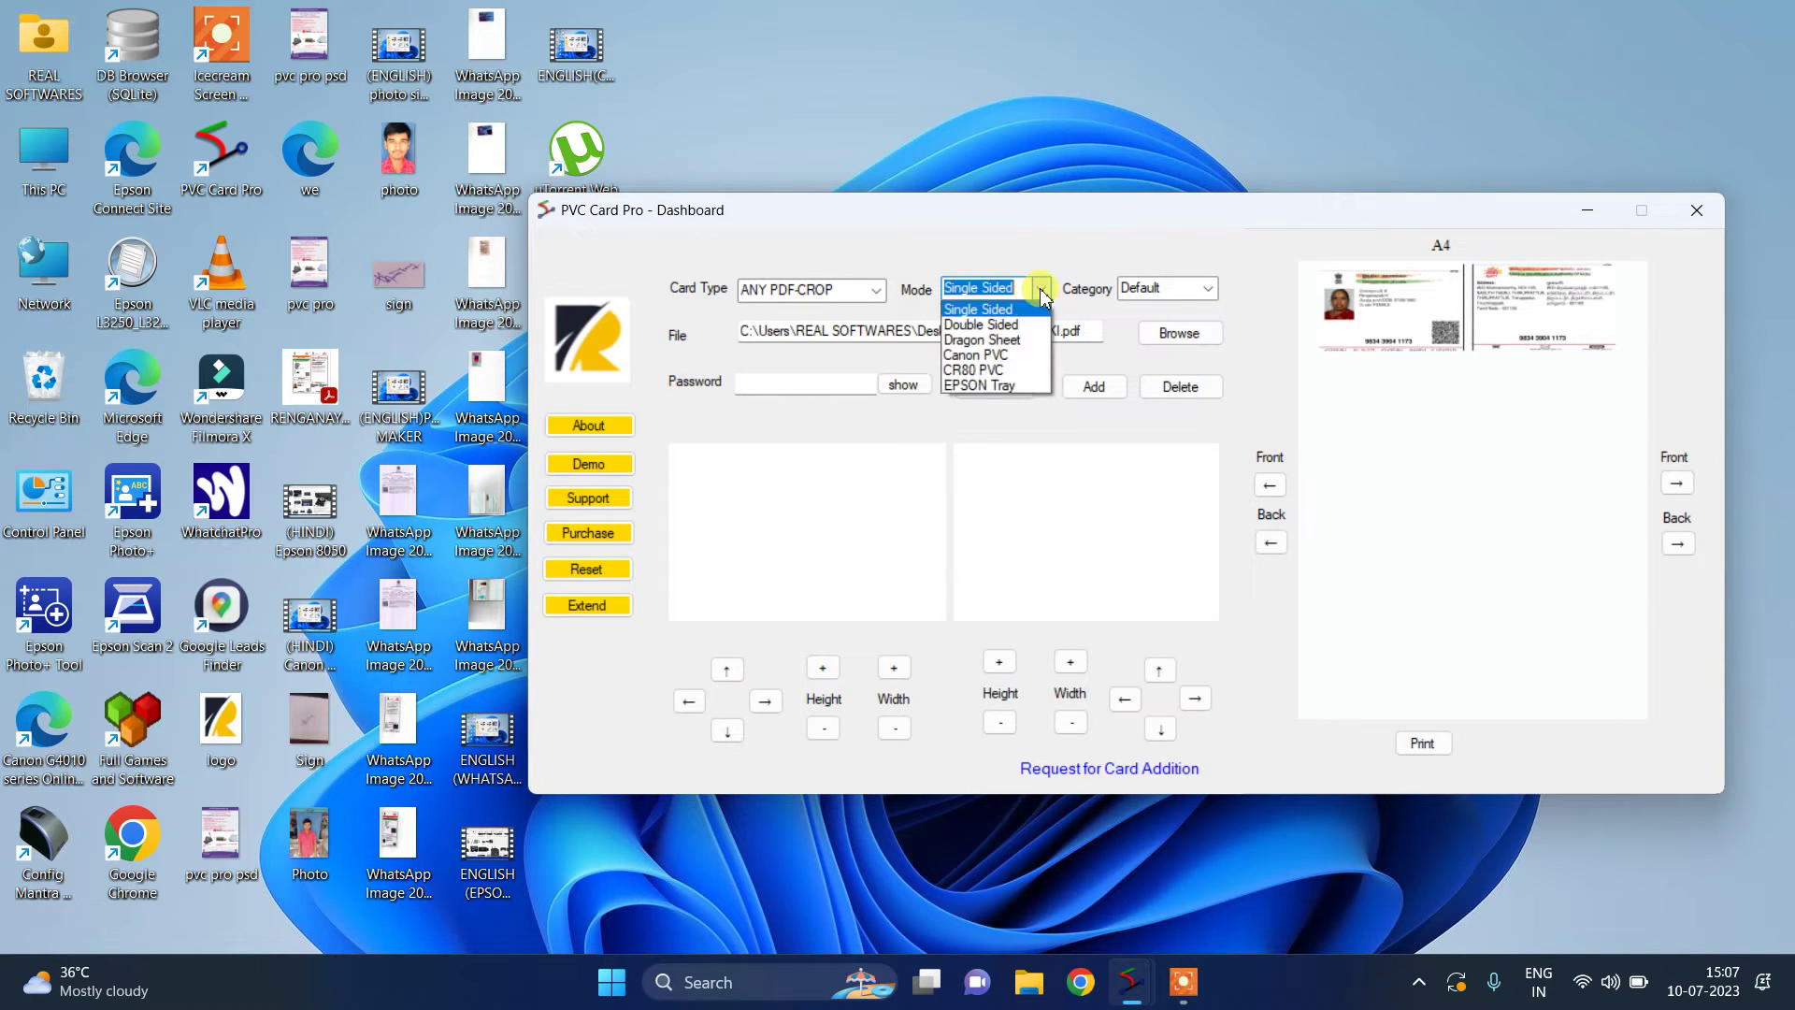
pyautogui.click(1032, 325)
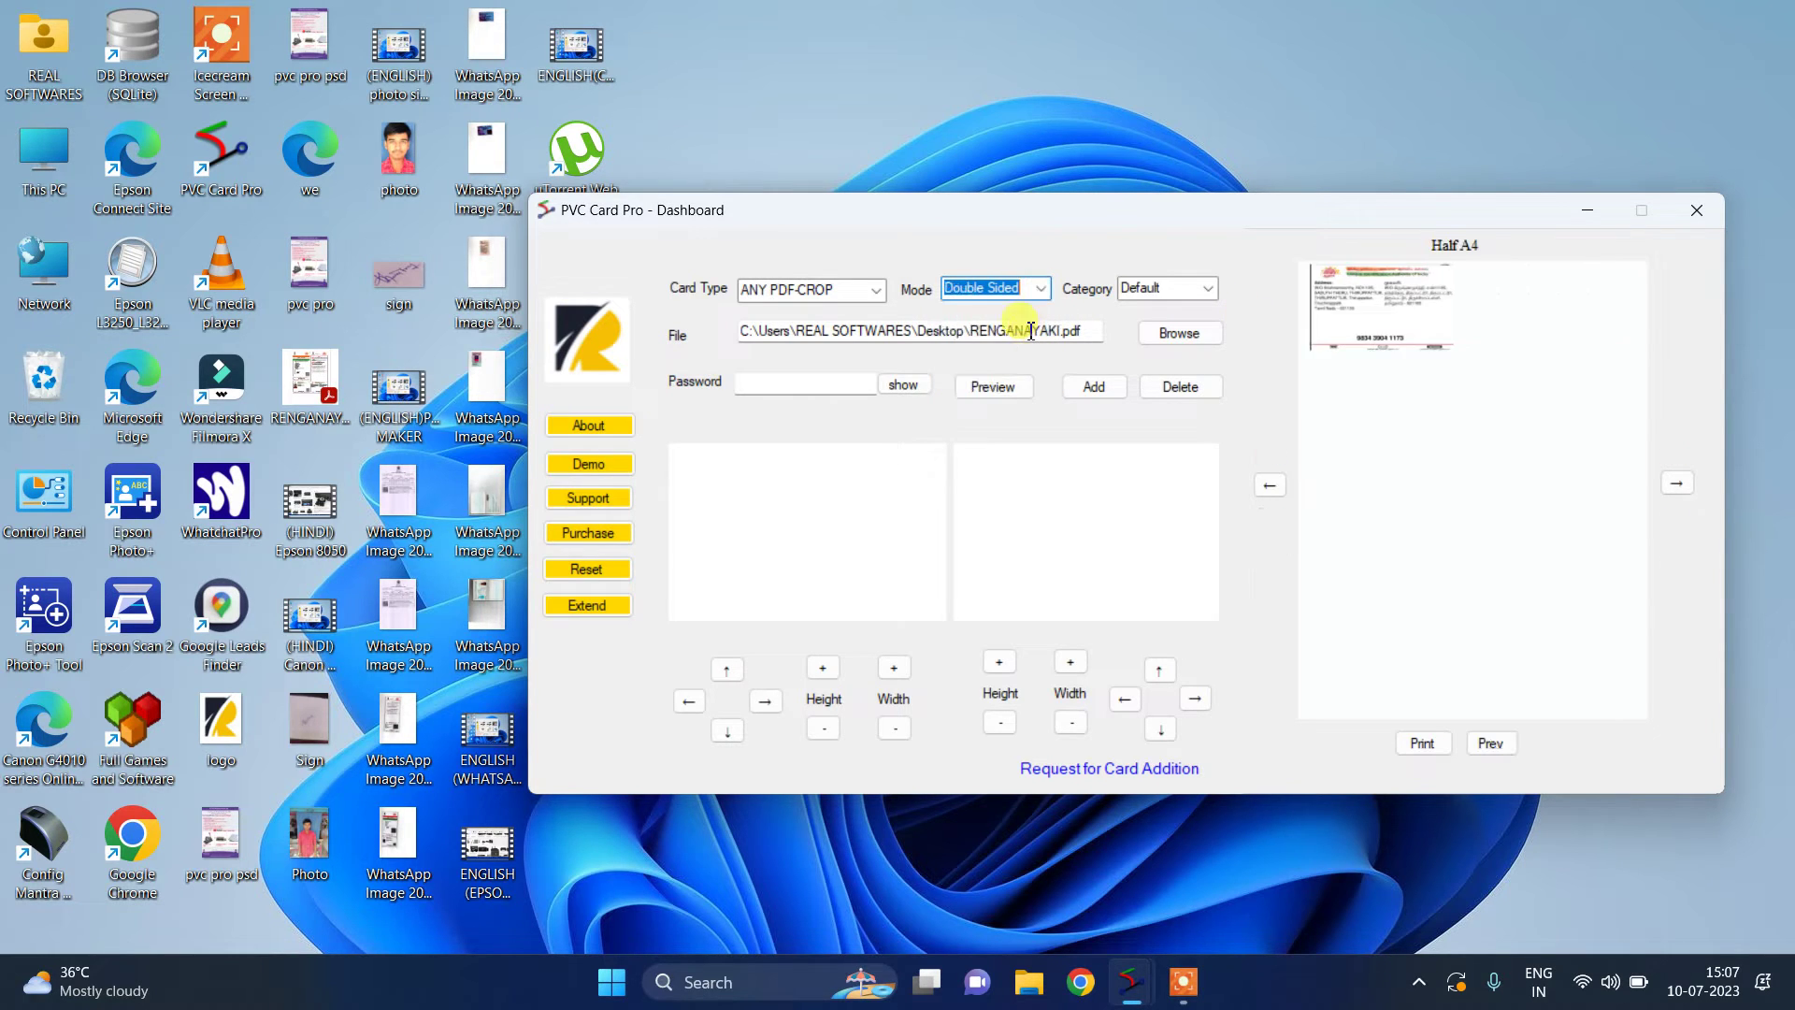
pyautogui.click(1215, 289)
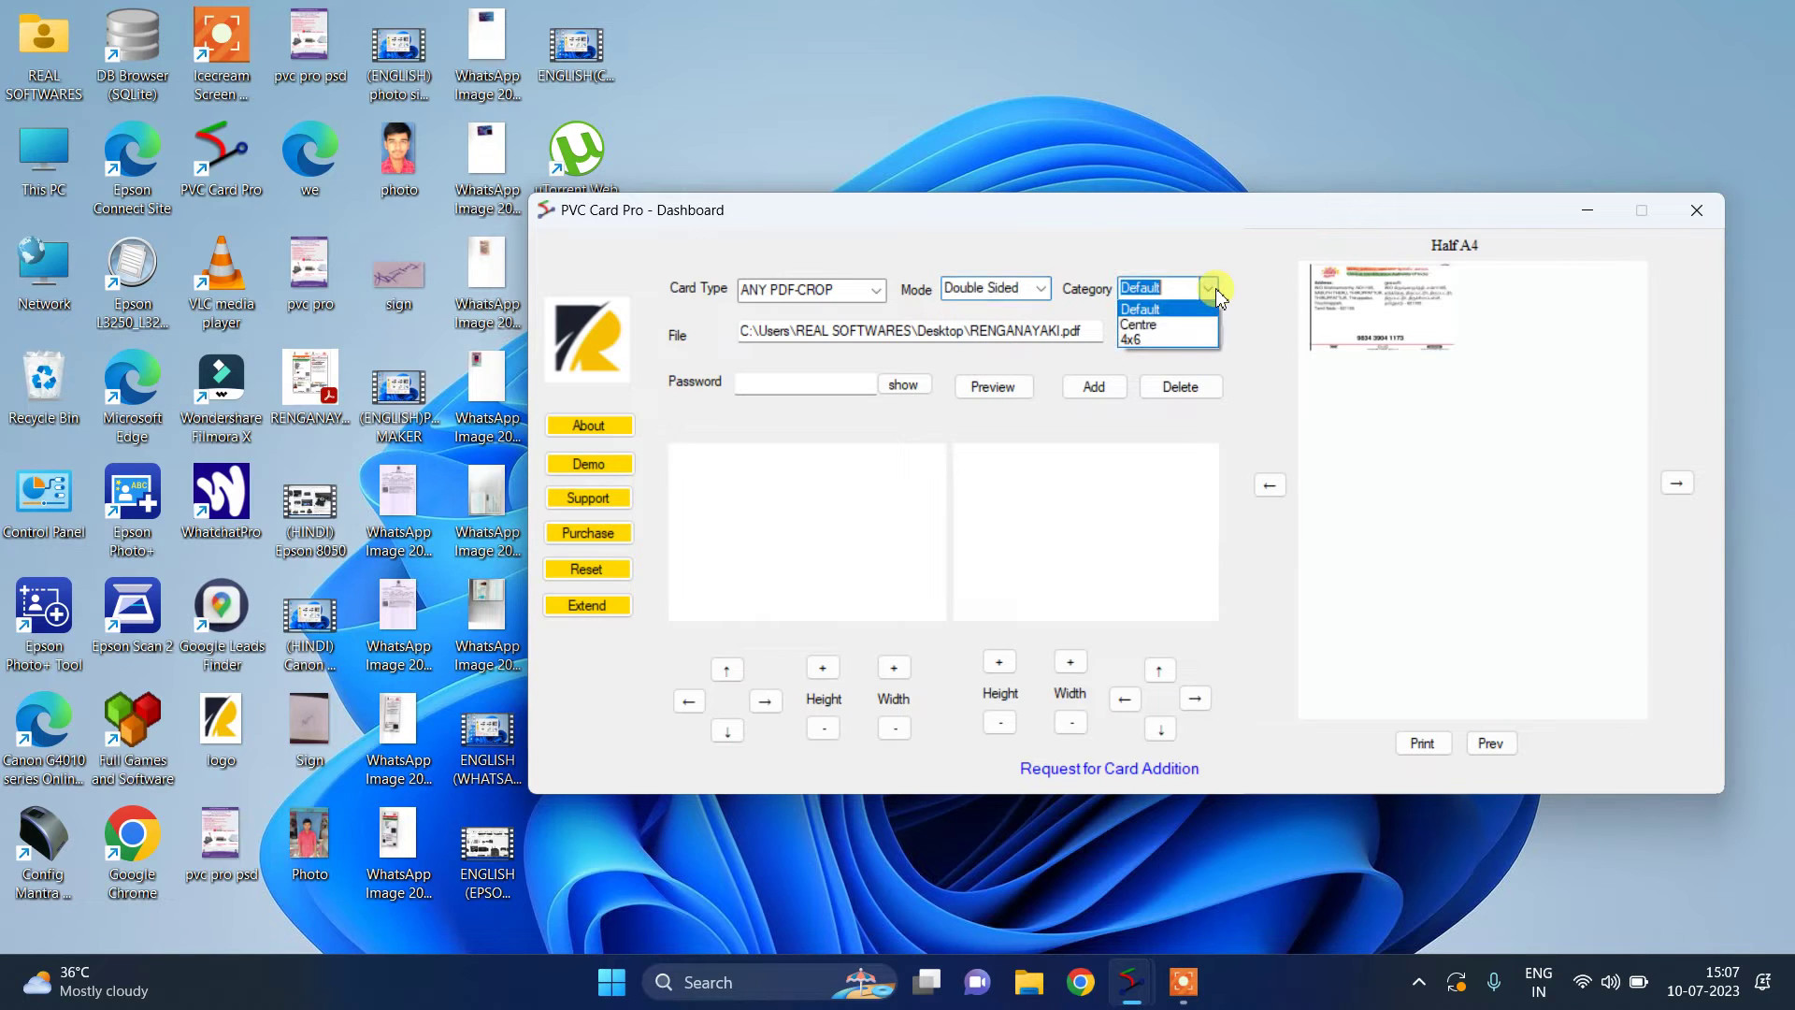
pyautogui.click(1194, 326)
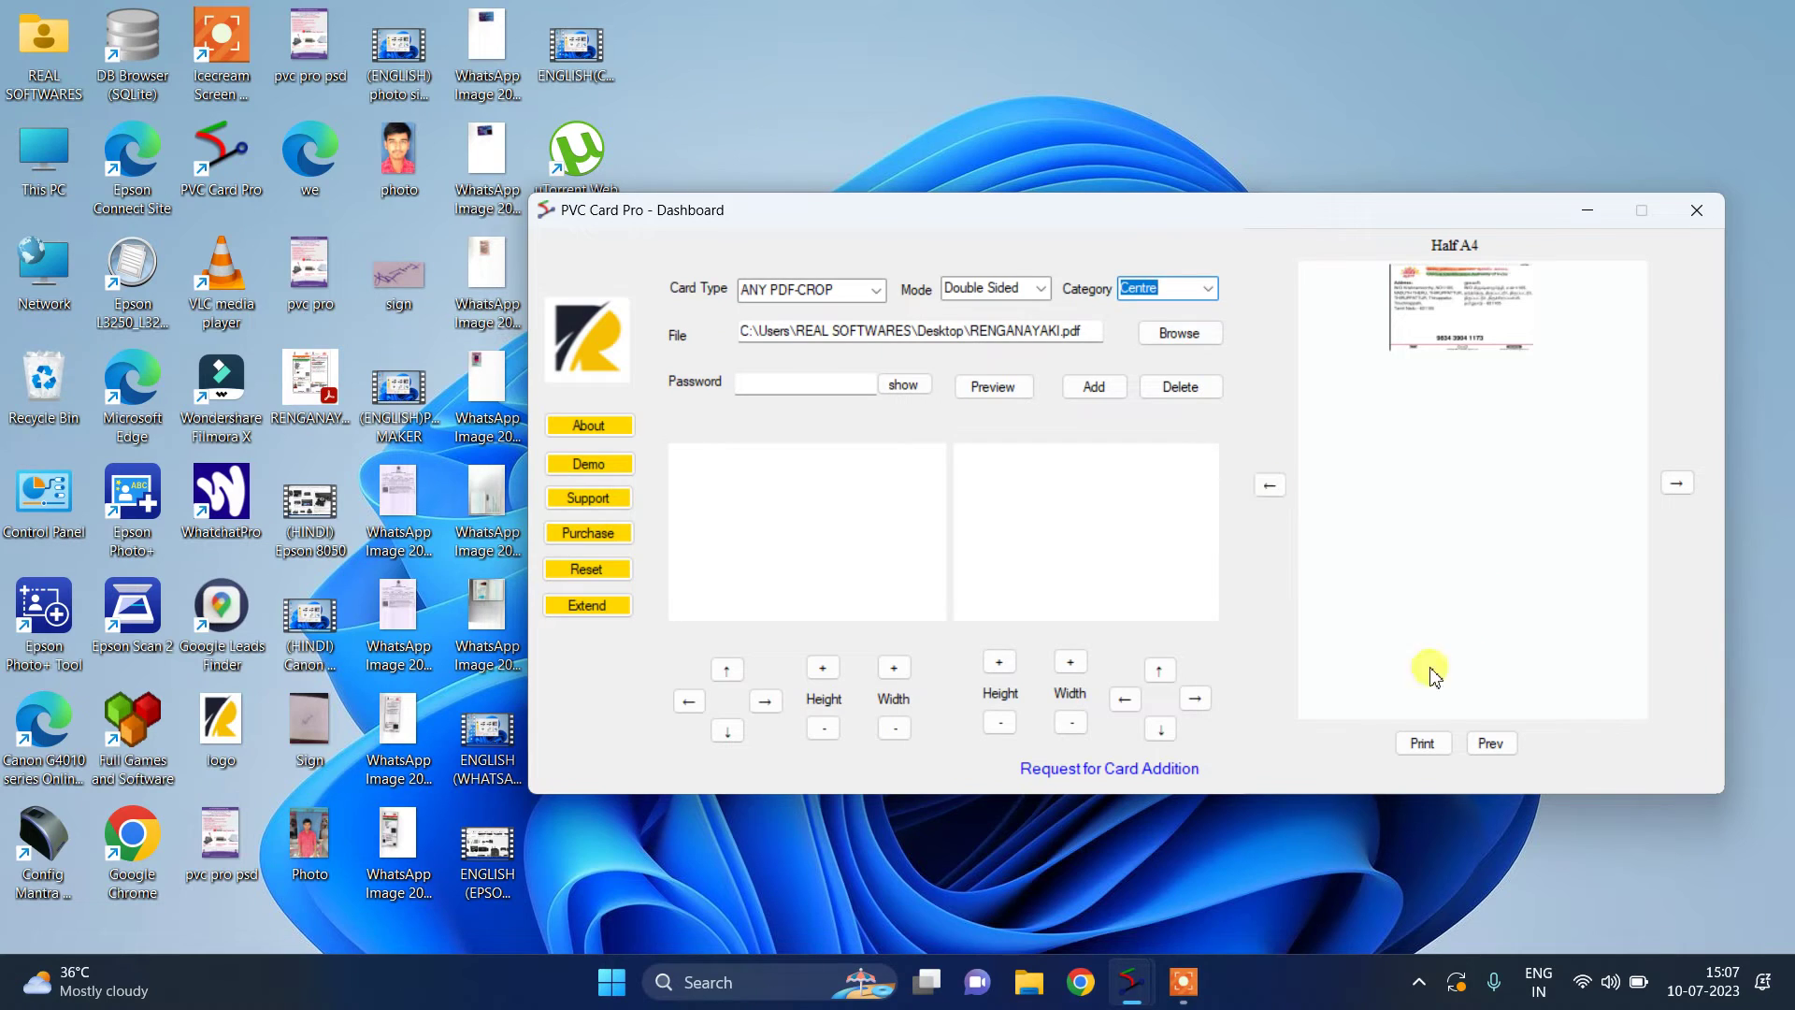
pyautogui.click(1487, 745)
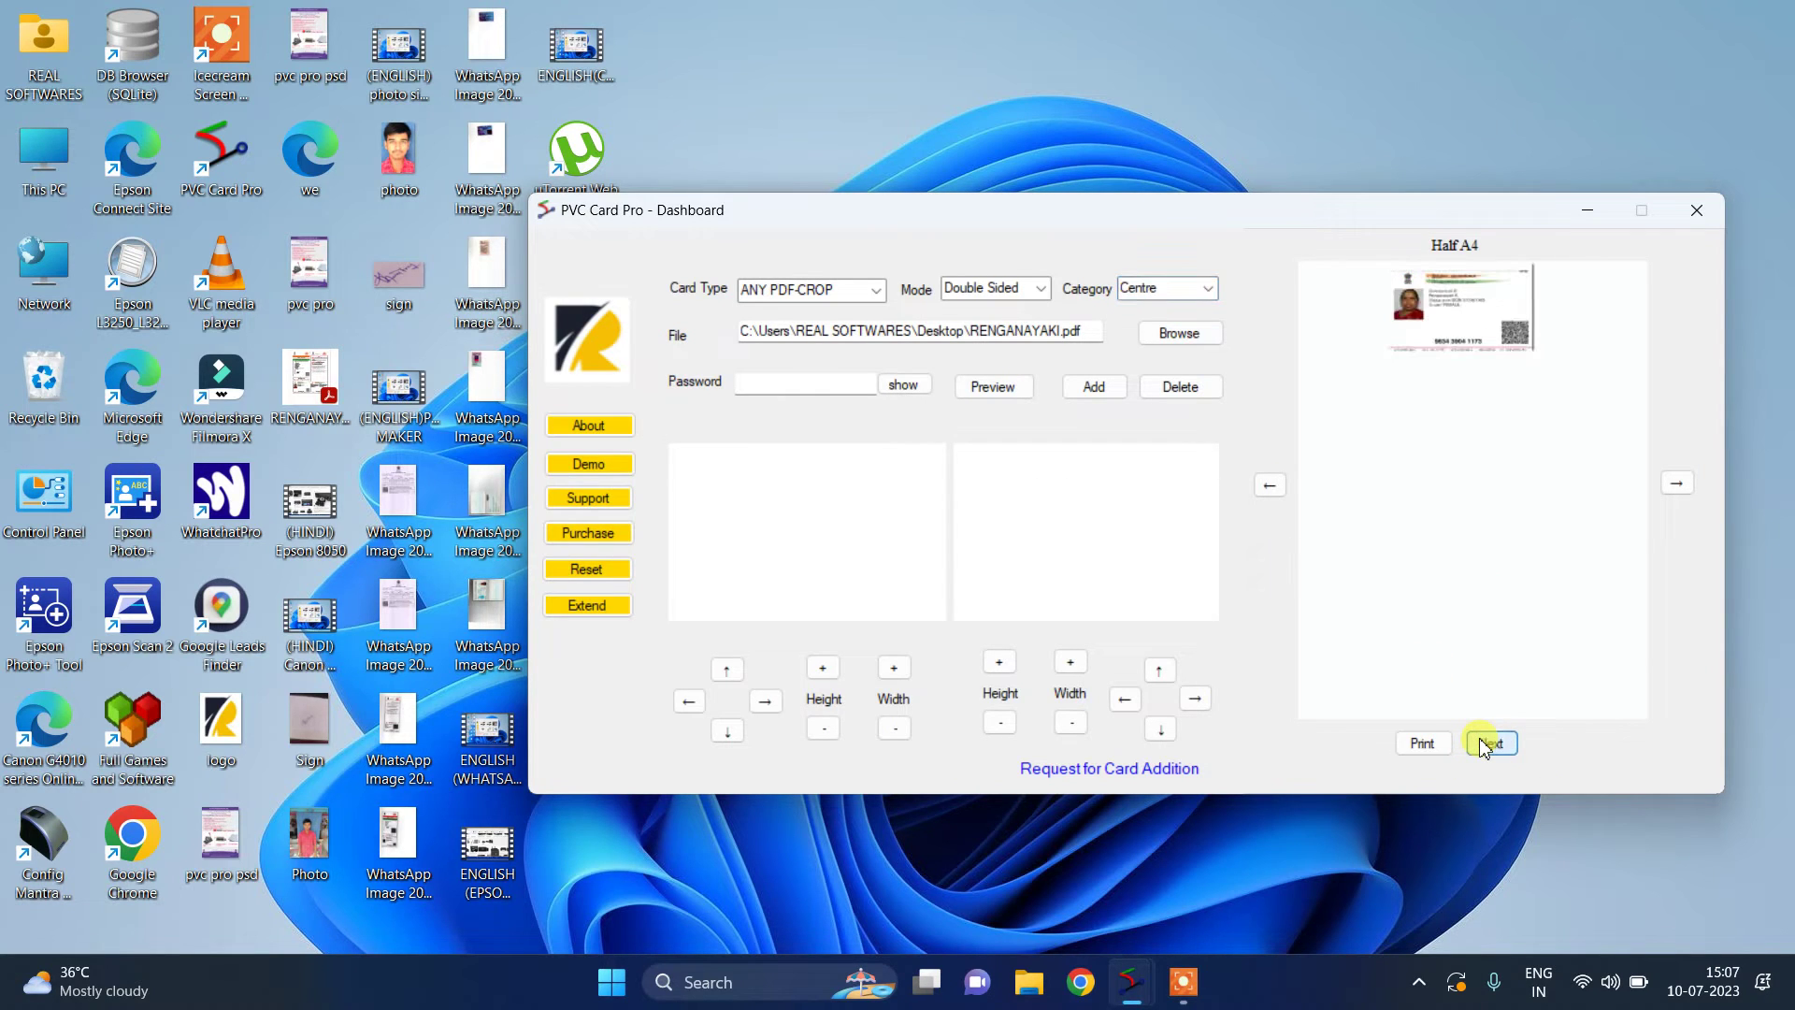
# Try the 4x6 MAXI category and nudge the card image left and right
pyautogui.click(1210, 290)
pyautogui.click(1182, 340)
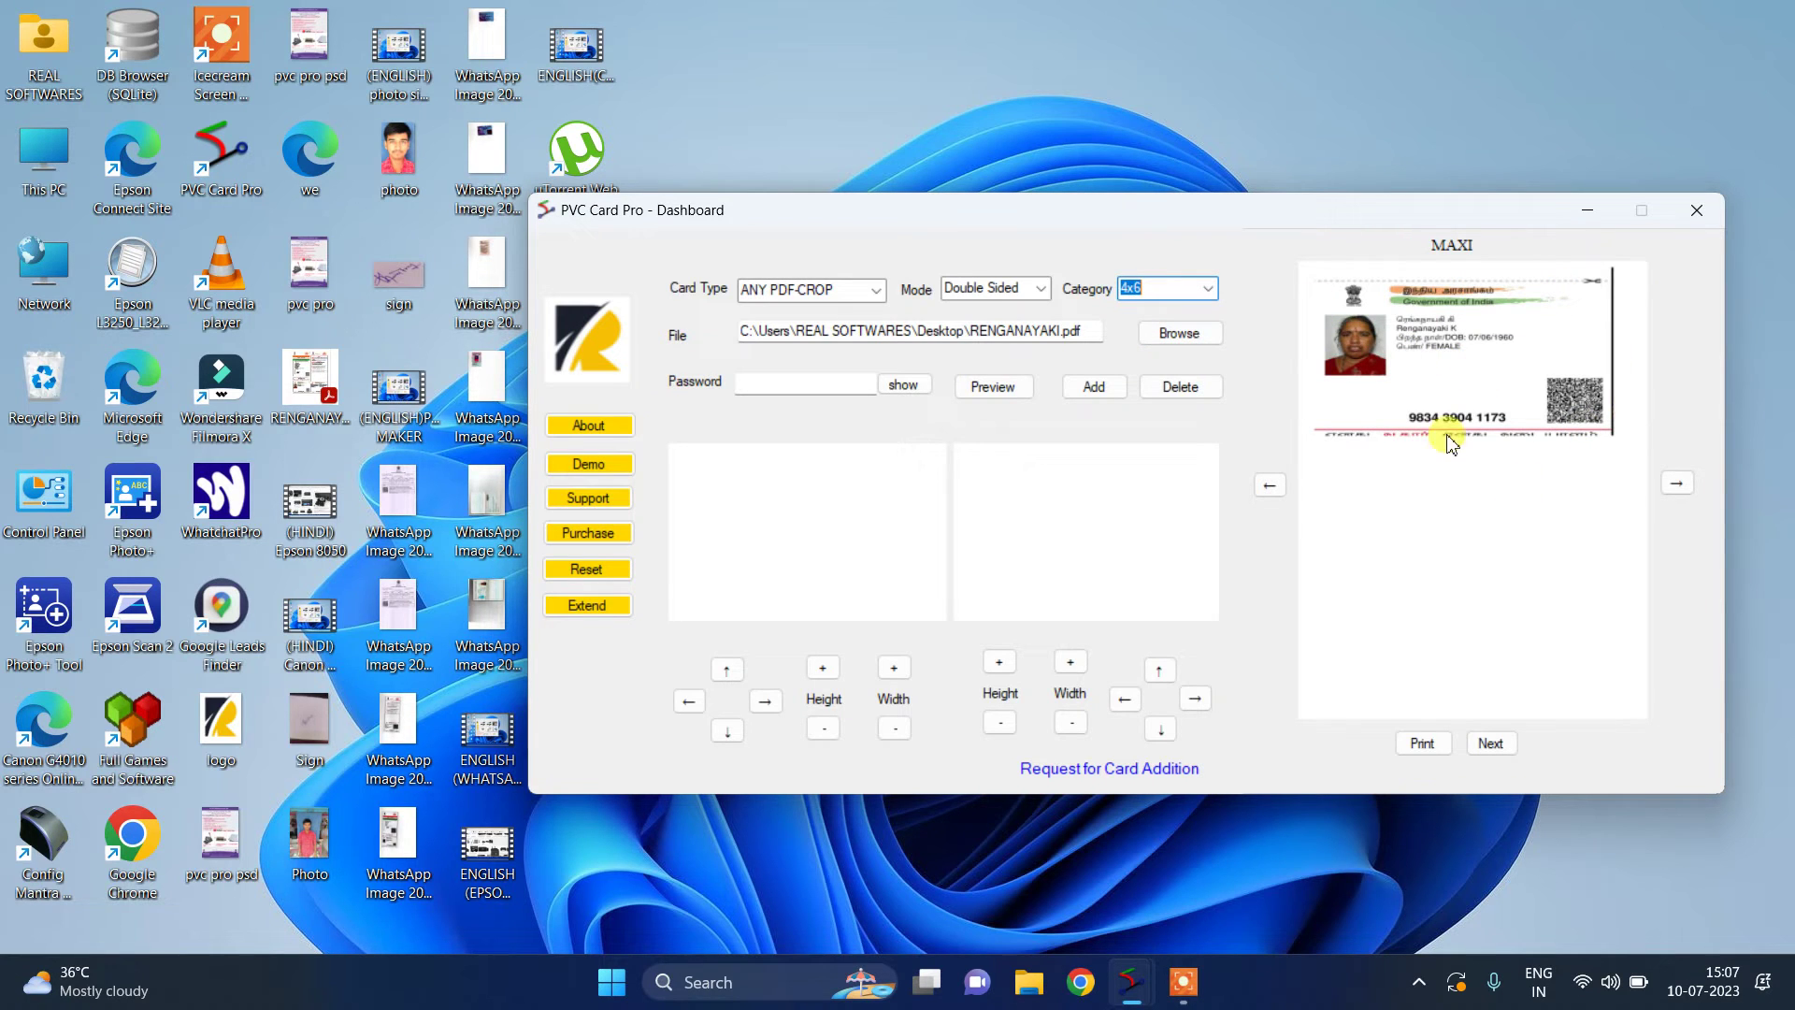
pyautogui.click(1280, 496)
pyautogui.click(1280, 496)
pyautogui.click(1279, 495)
pyautogui.click(1280, 496)
pyautogui.click(1280, 496)
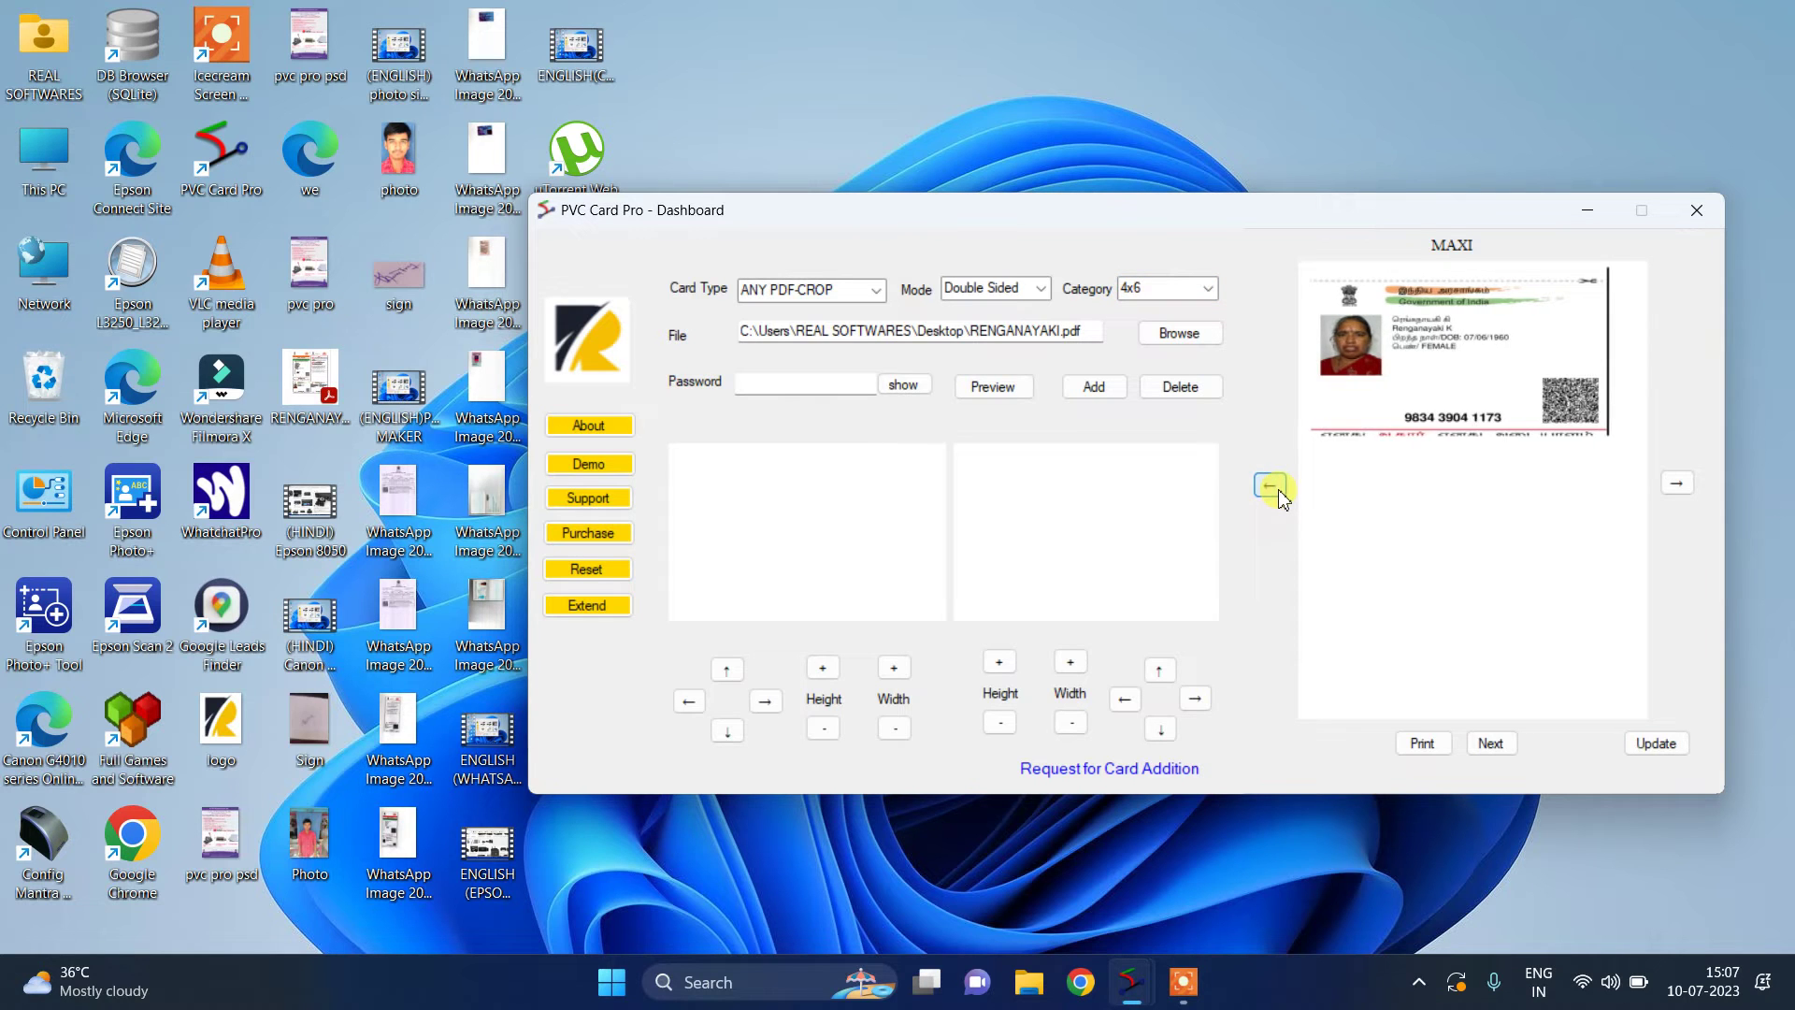
pyautogui.click(1678, 485)
pyautogui.click(1678, 484)
pyautogui.click(1678, 485)
pyautogui.click(1656, 744)
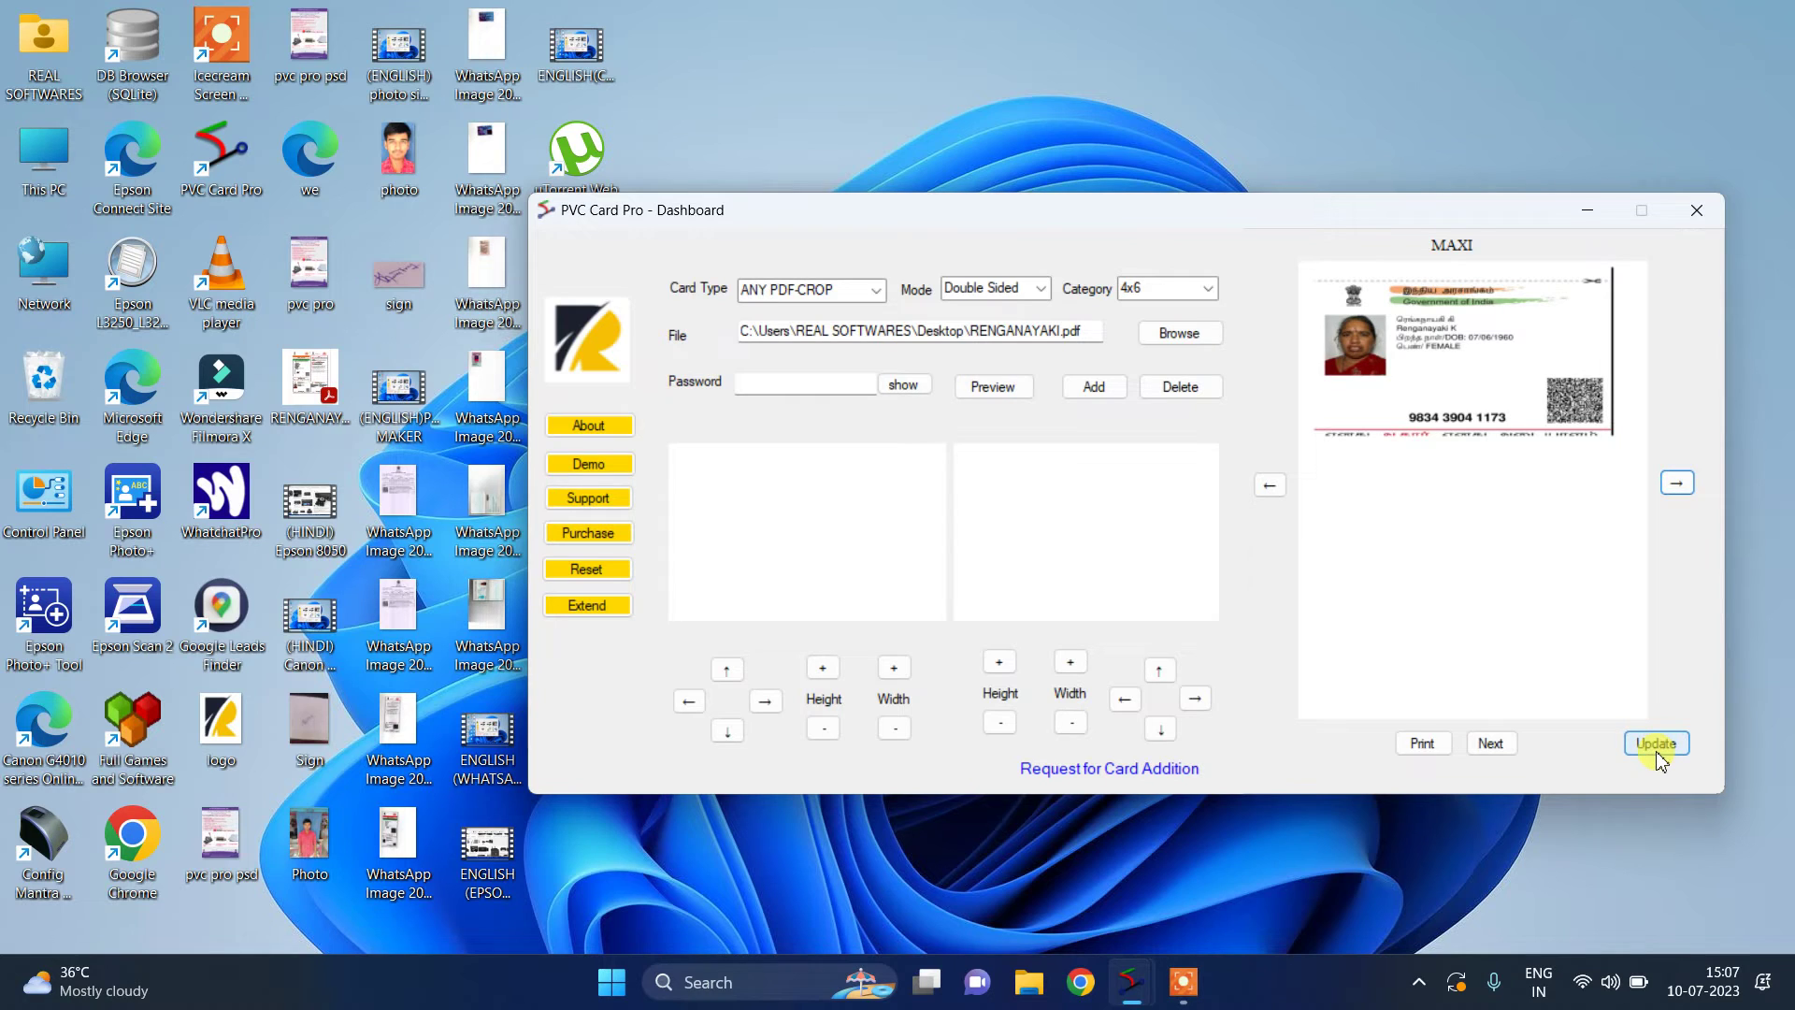
# Set Category back to Default Half A4 and bring up the PDF file chooser
pyautogui.click(1171, 288)
pyautogui.click(1209, 292)
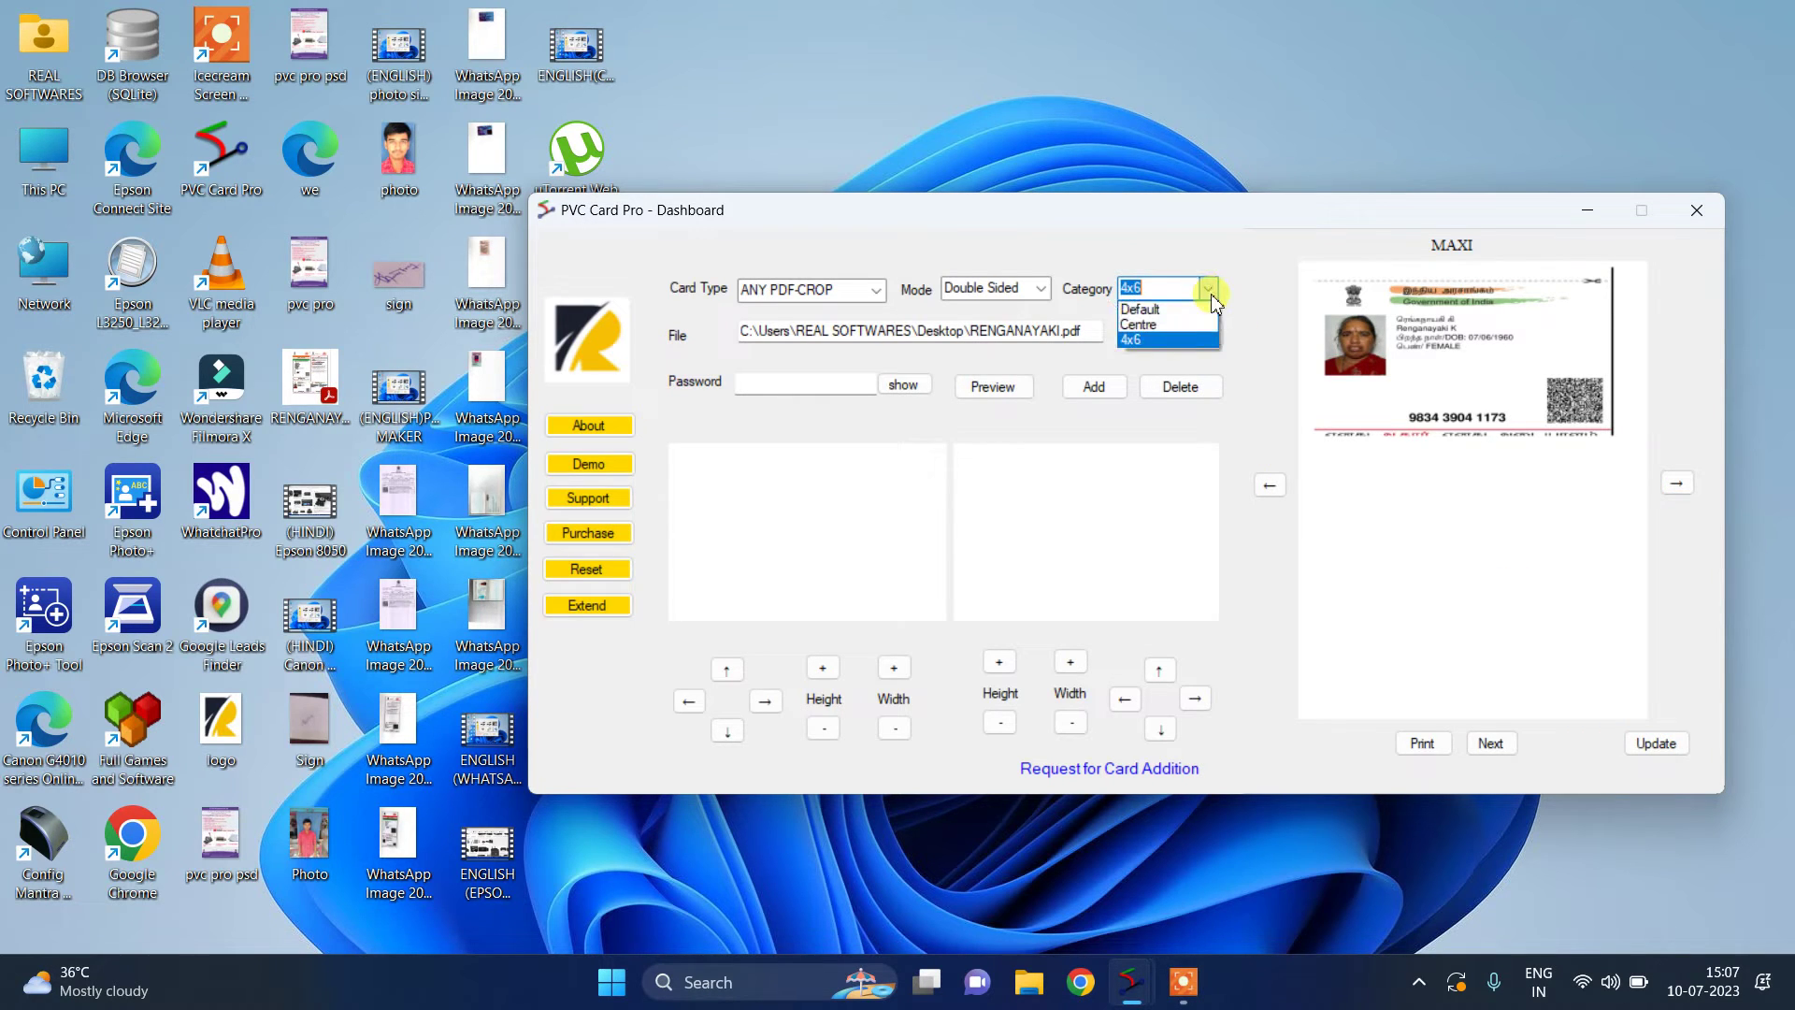
pyautogui.click(1176, 306)
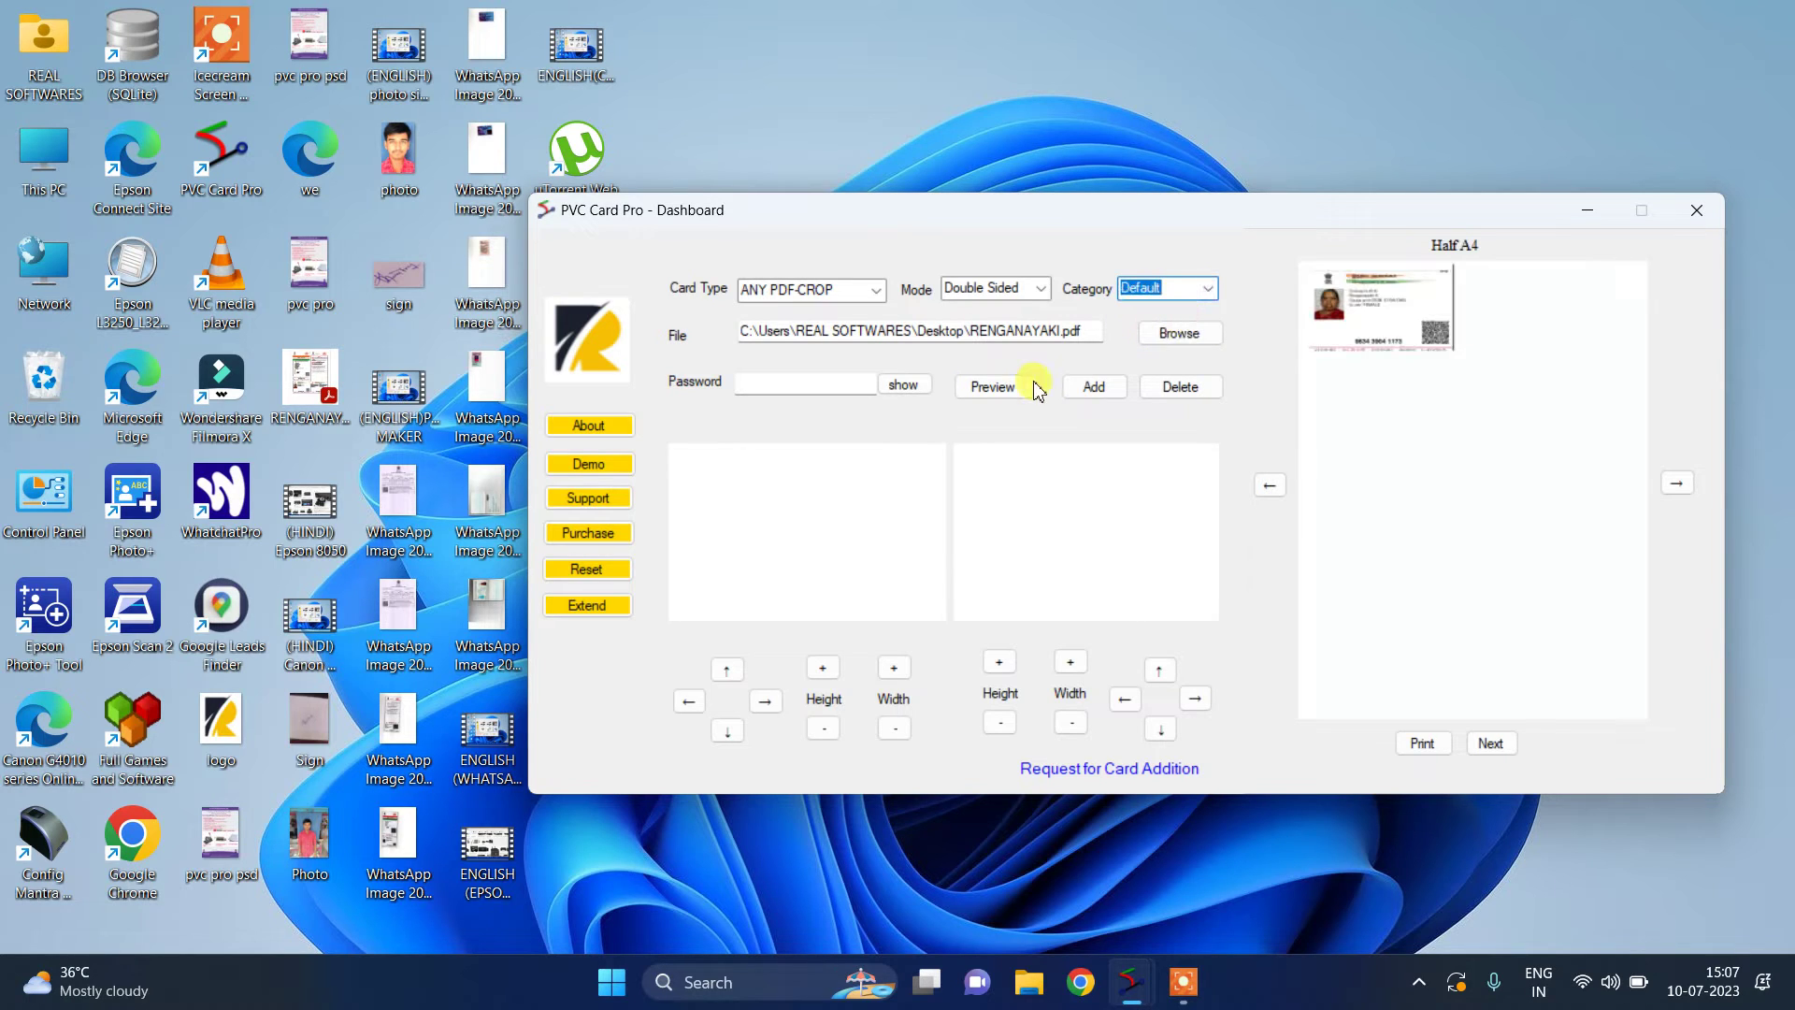
pyautogui.click(1094, 391)
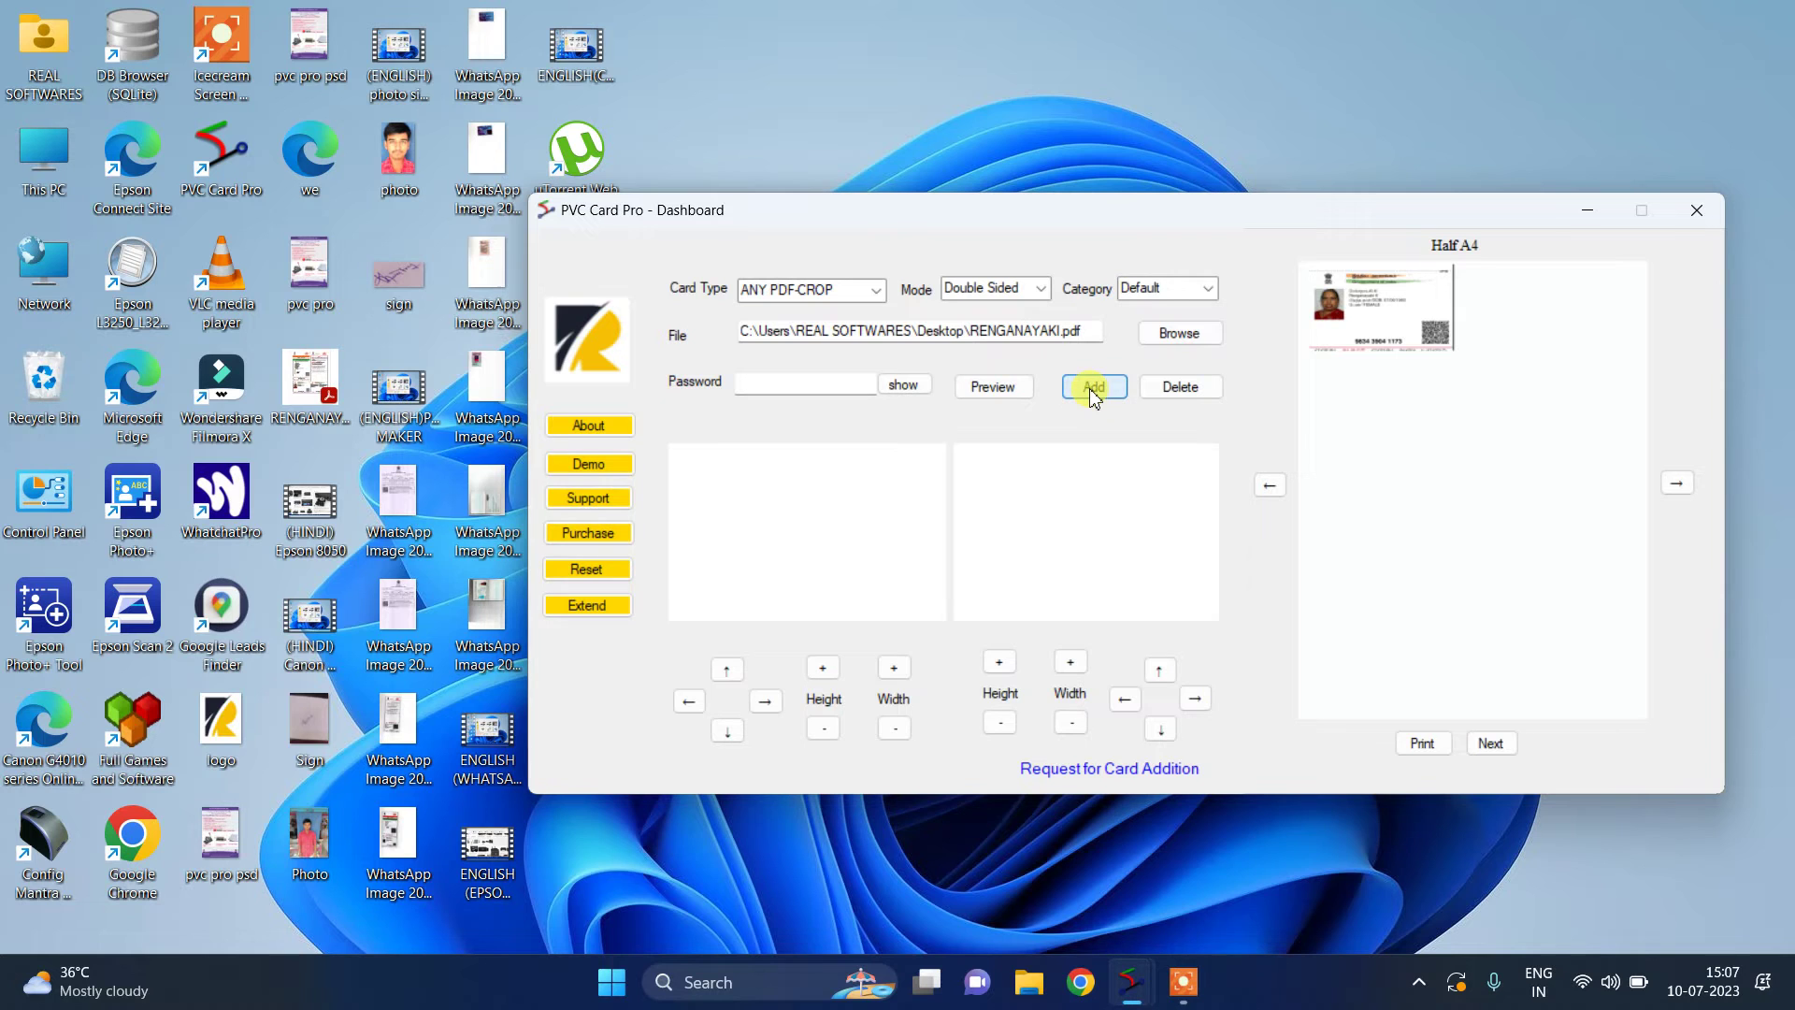
pyautogui.click(1179, 333)
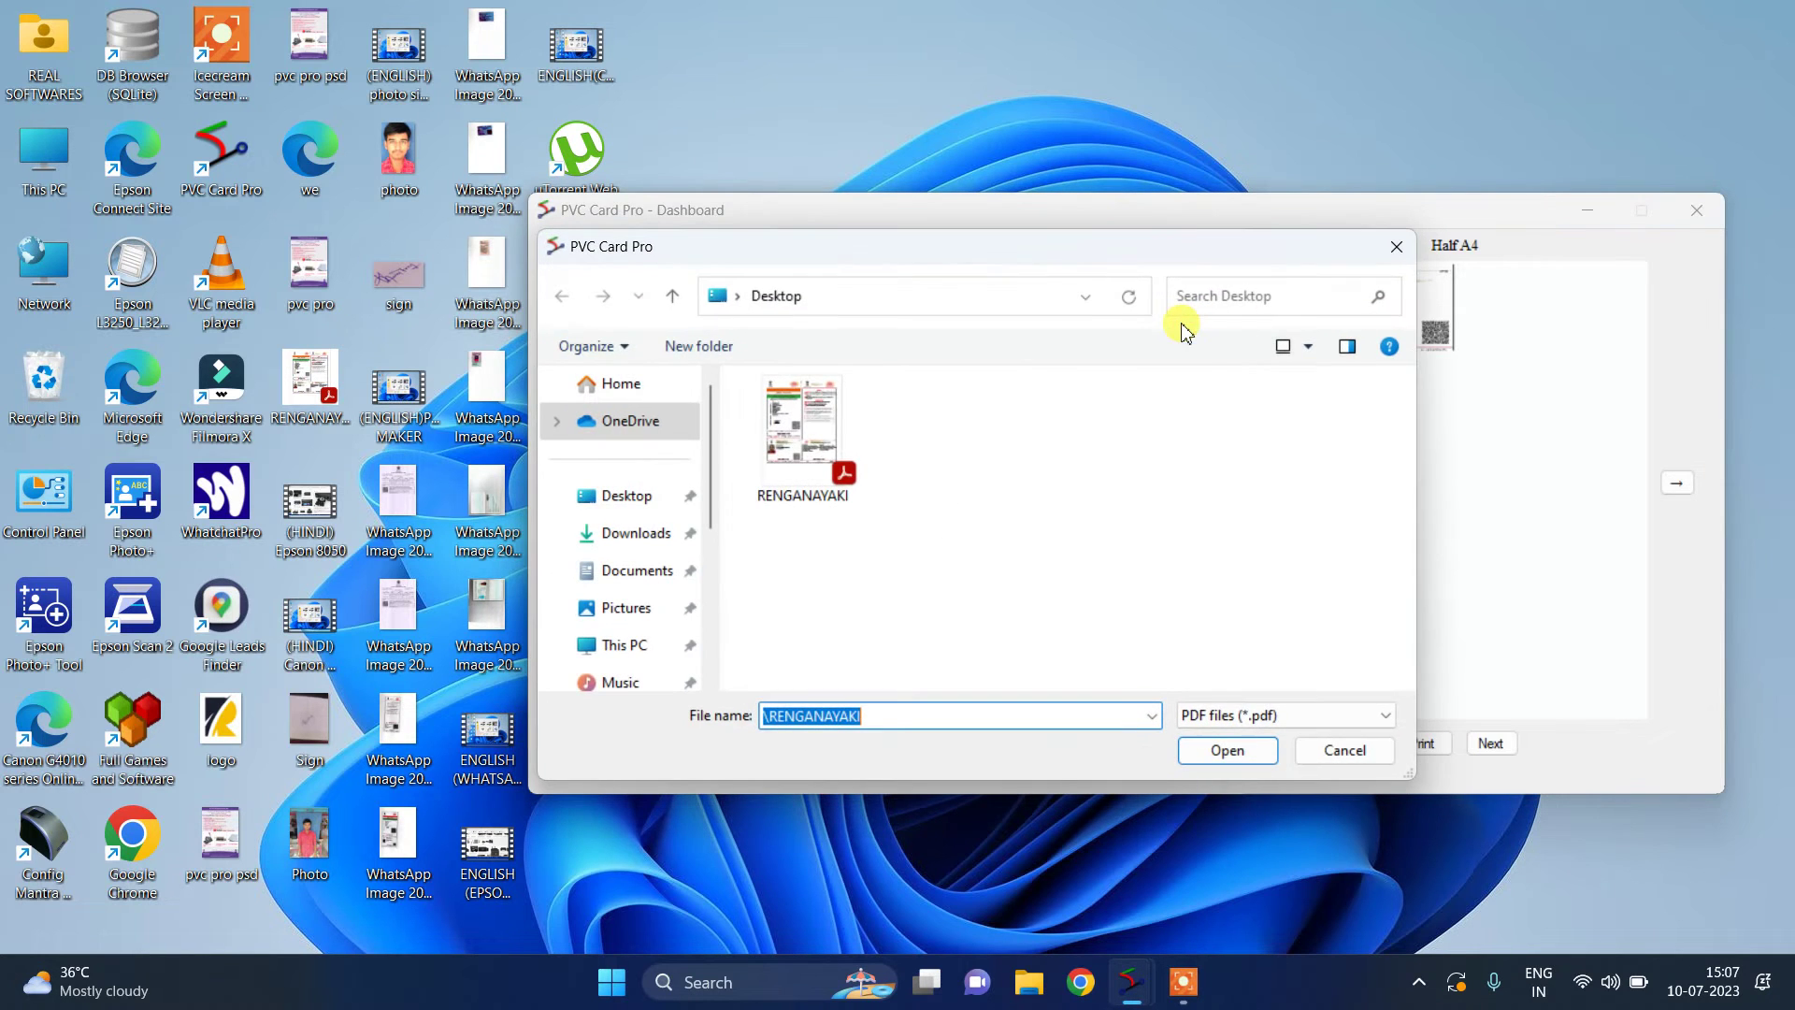
# Load the Aadhaar PDF, preview it, and crop and save the lower-left front card
pyautogui.click(825, 467)
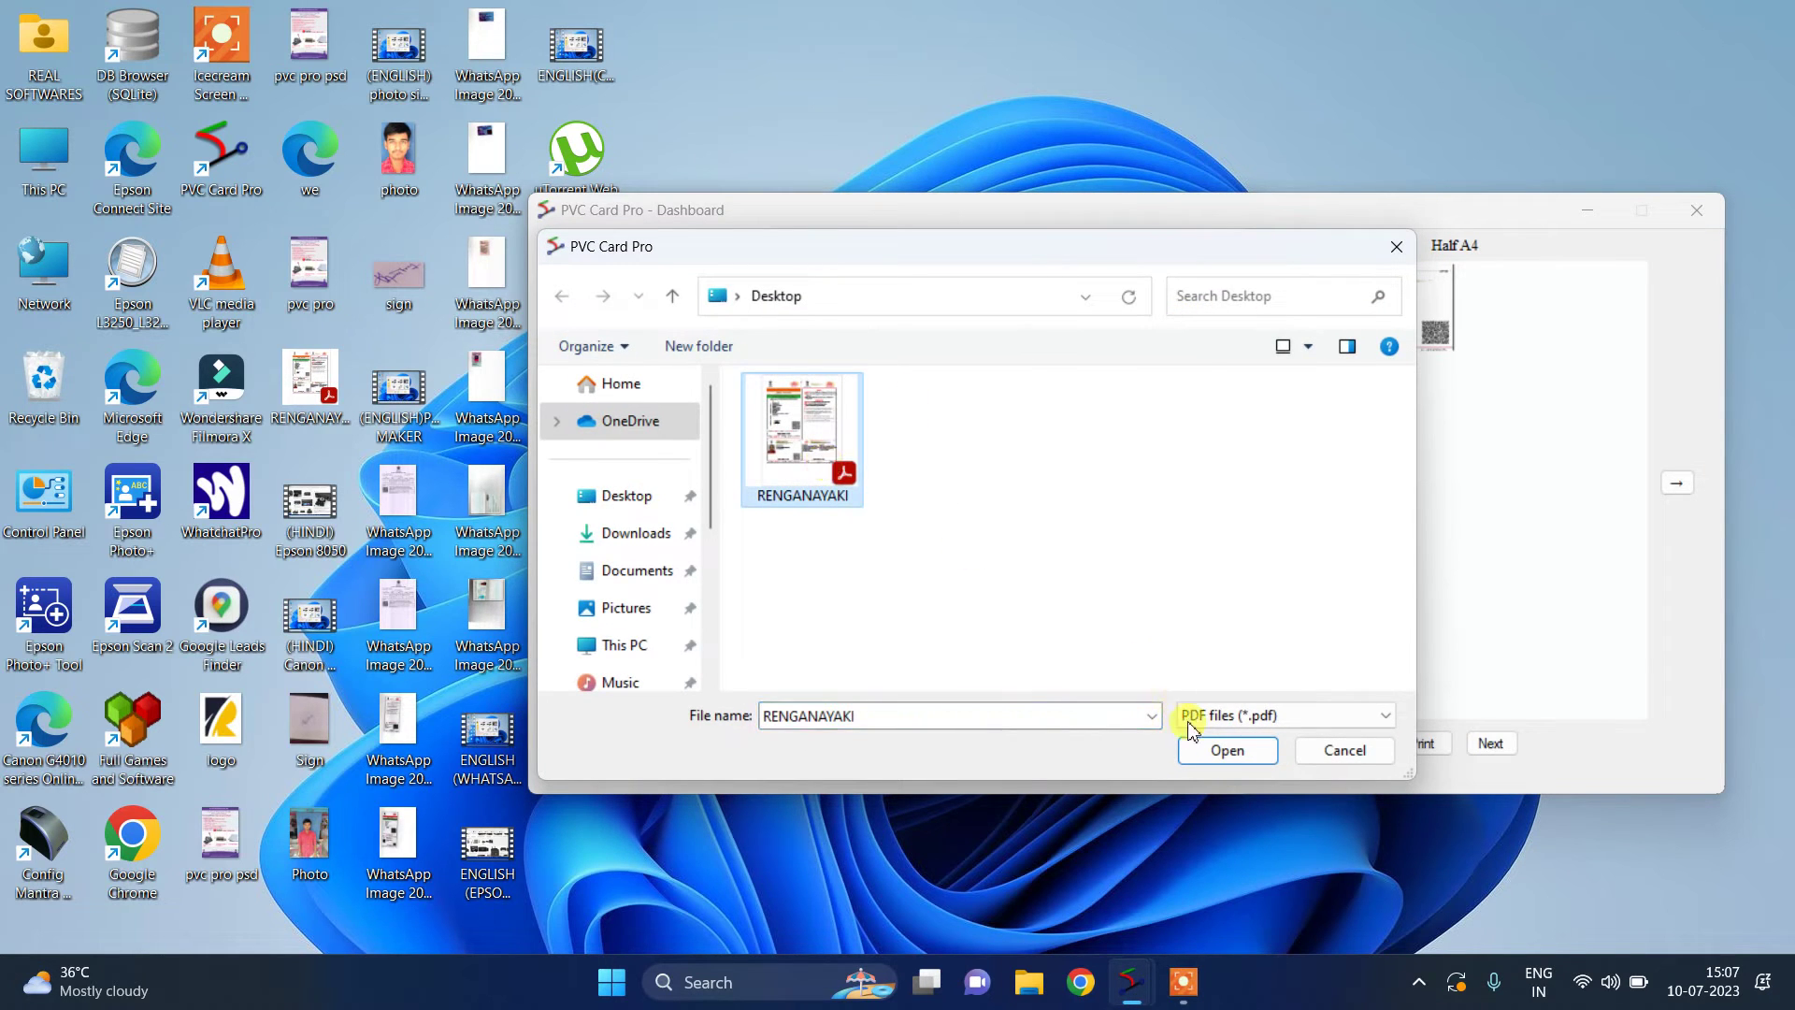
pyautogui.click(1205, 754)
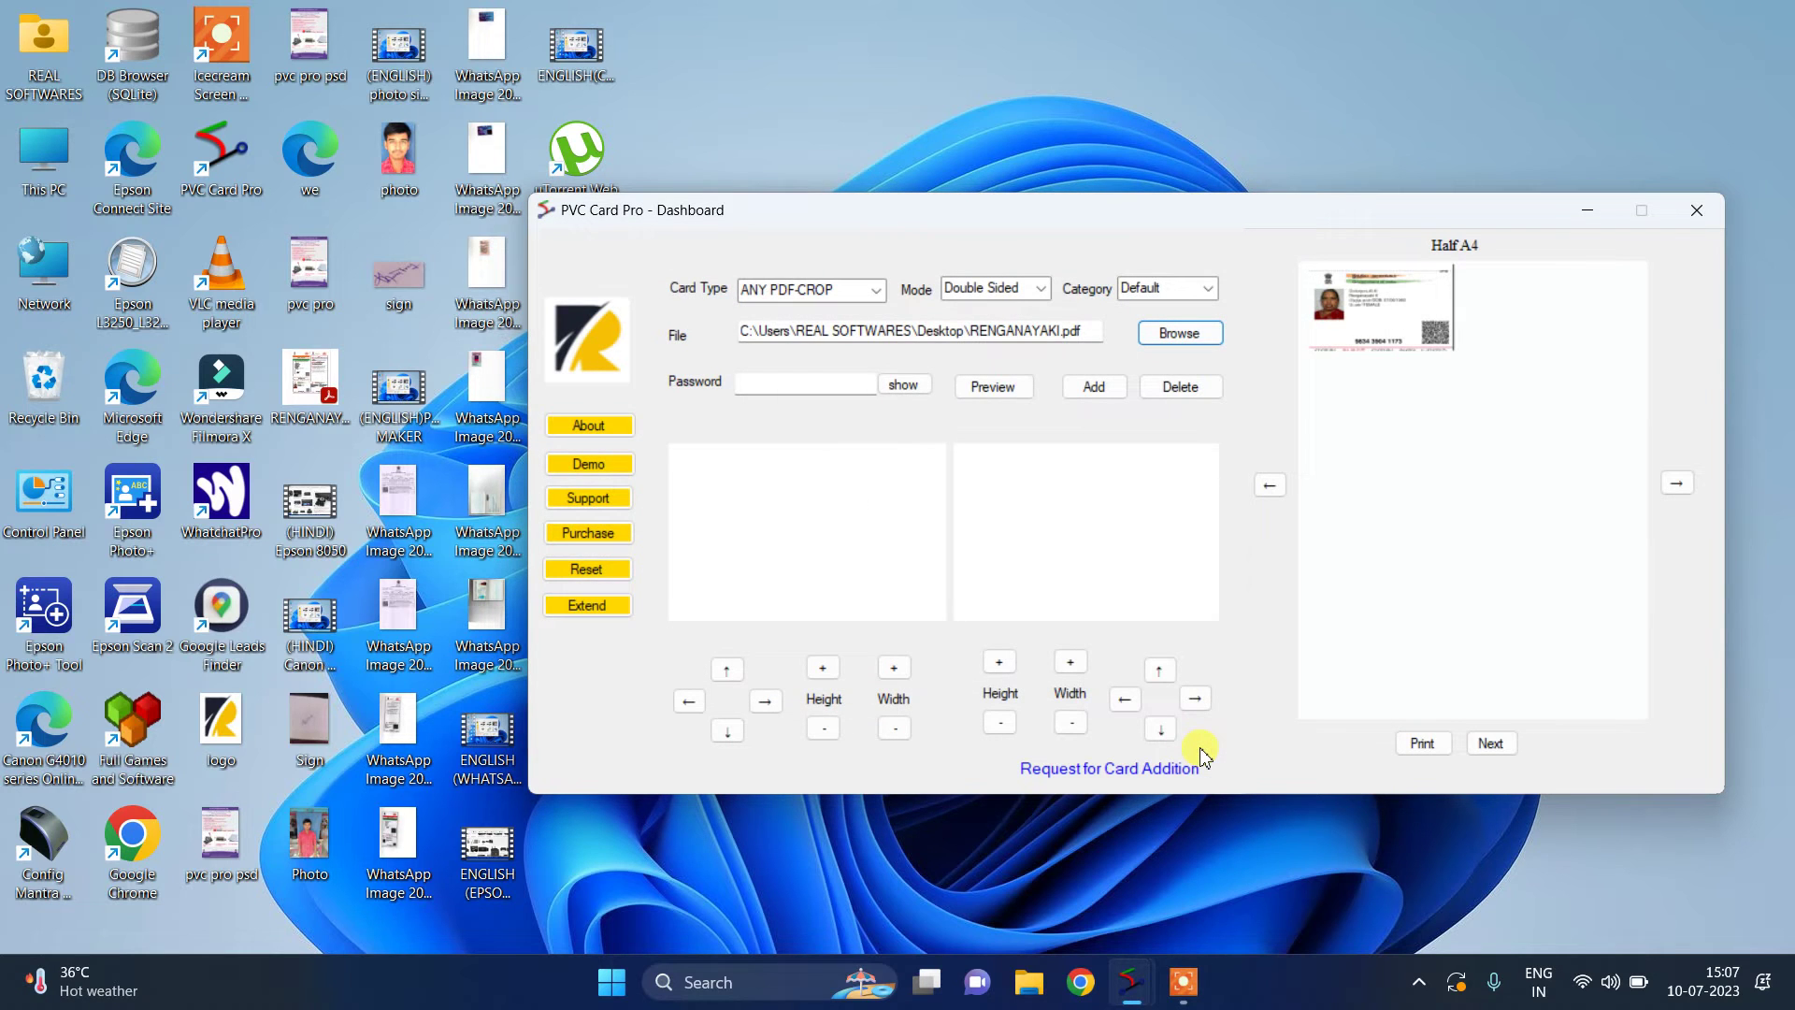
pyautogui.click(1008, 390)
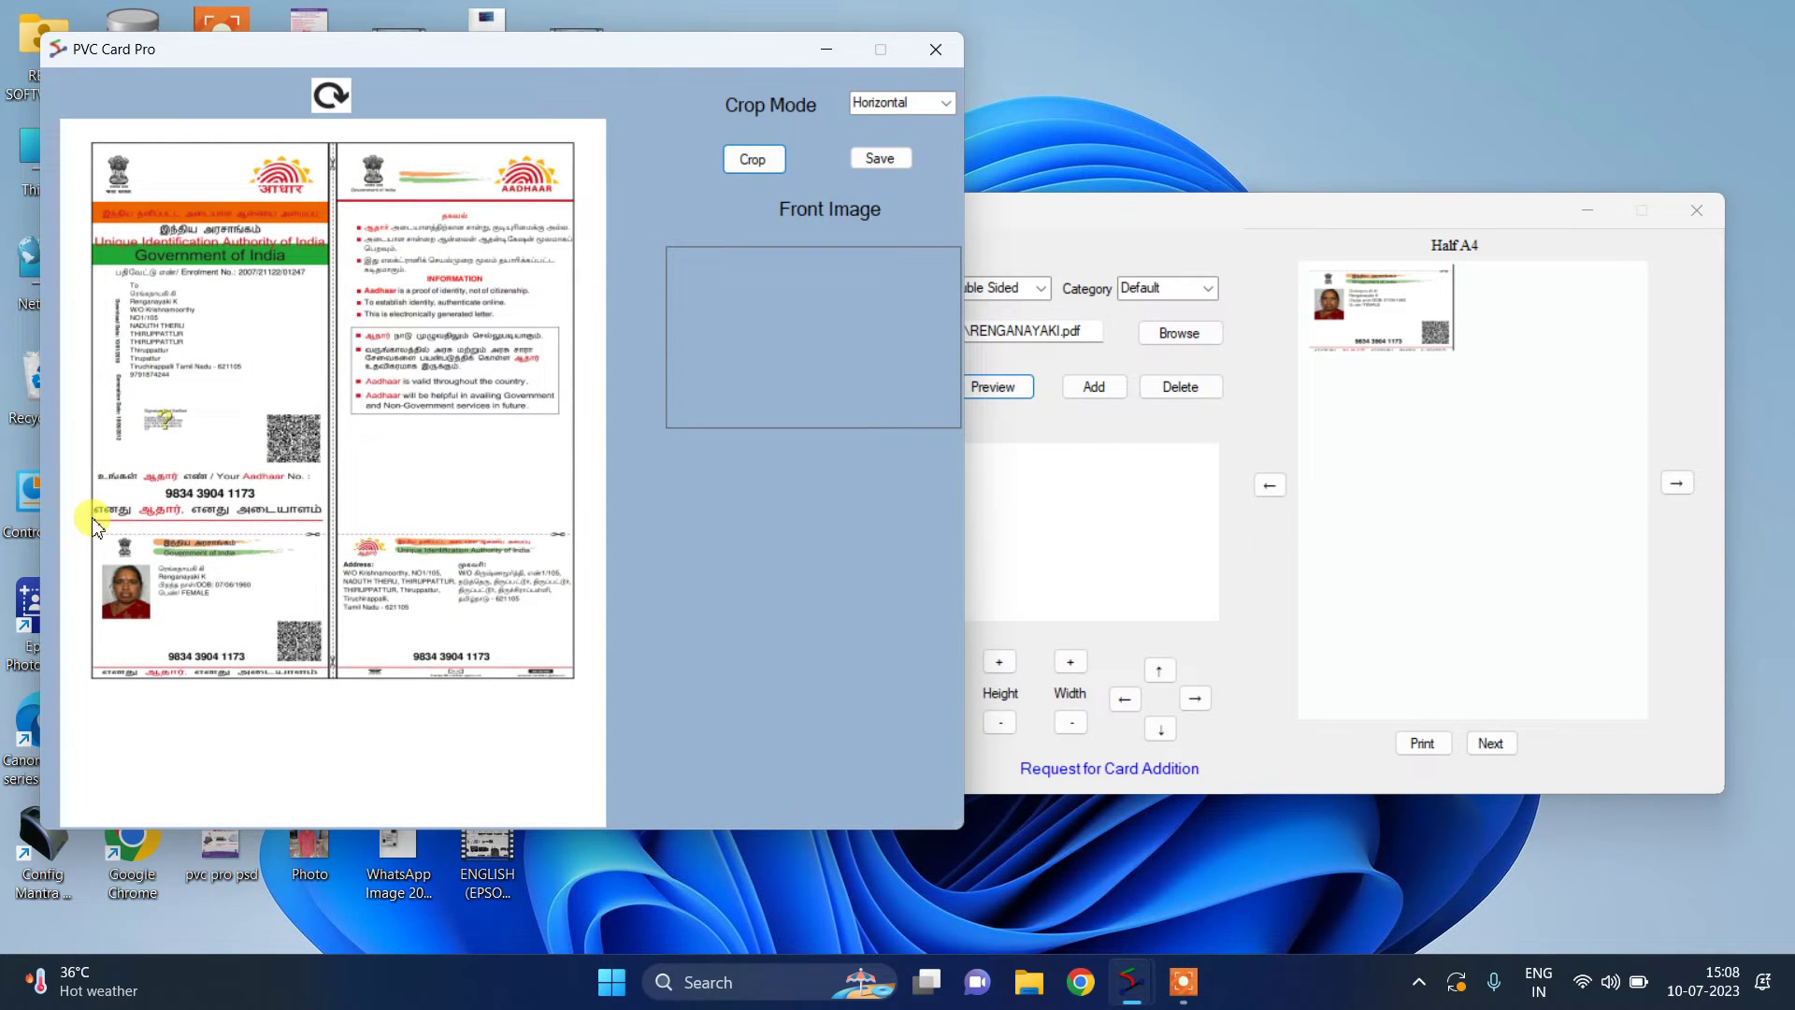
pyautogui.moveTo(309, 703); pyautogui.dragTo(329, 683)
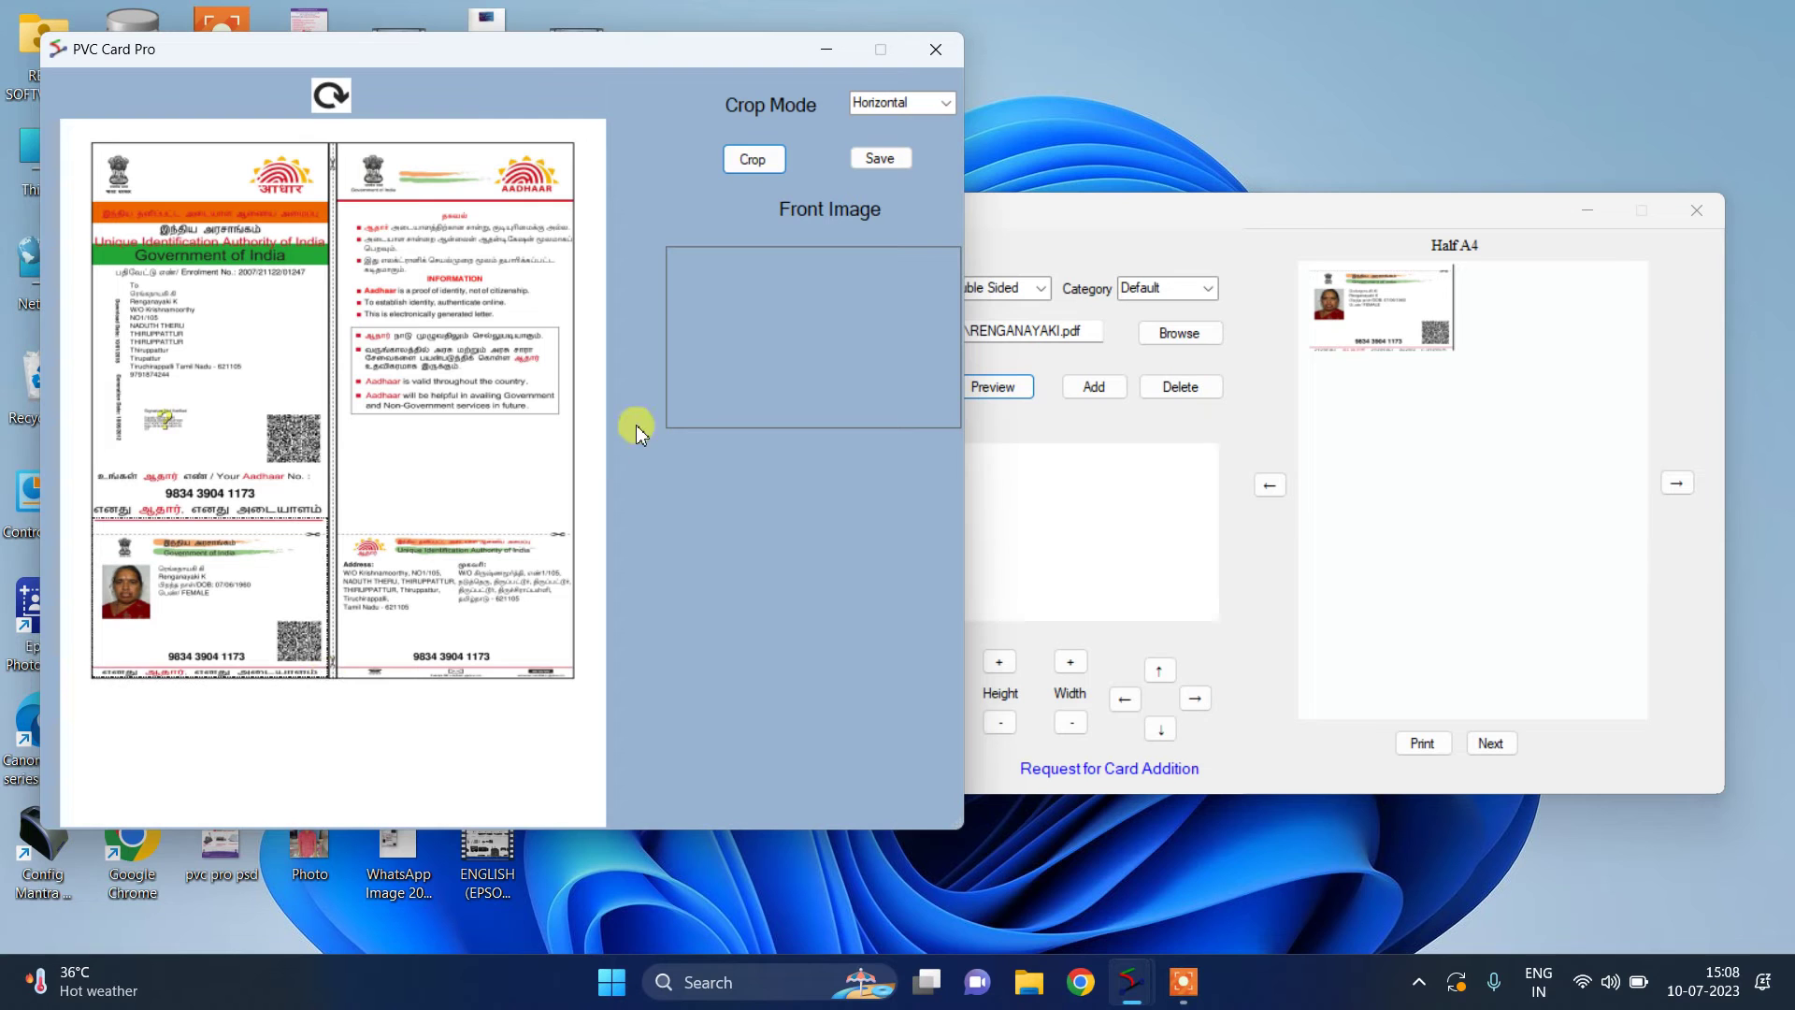
pyautogui.click(750, 160)
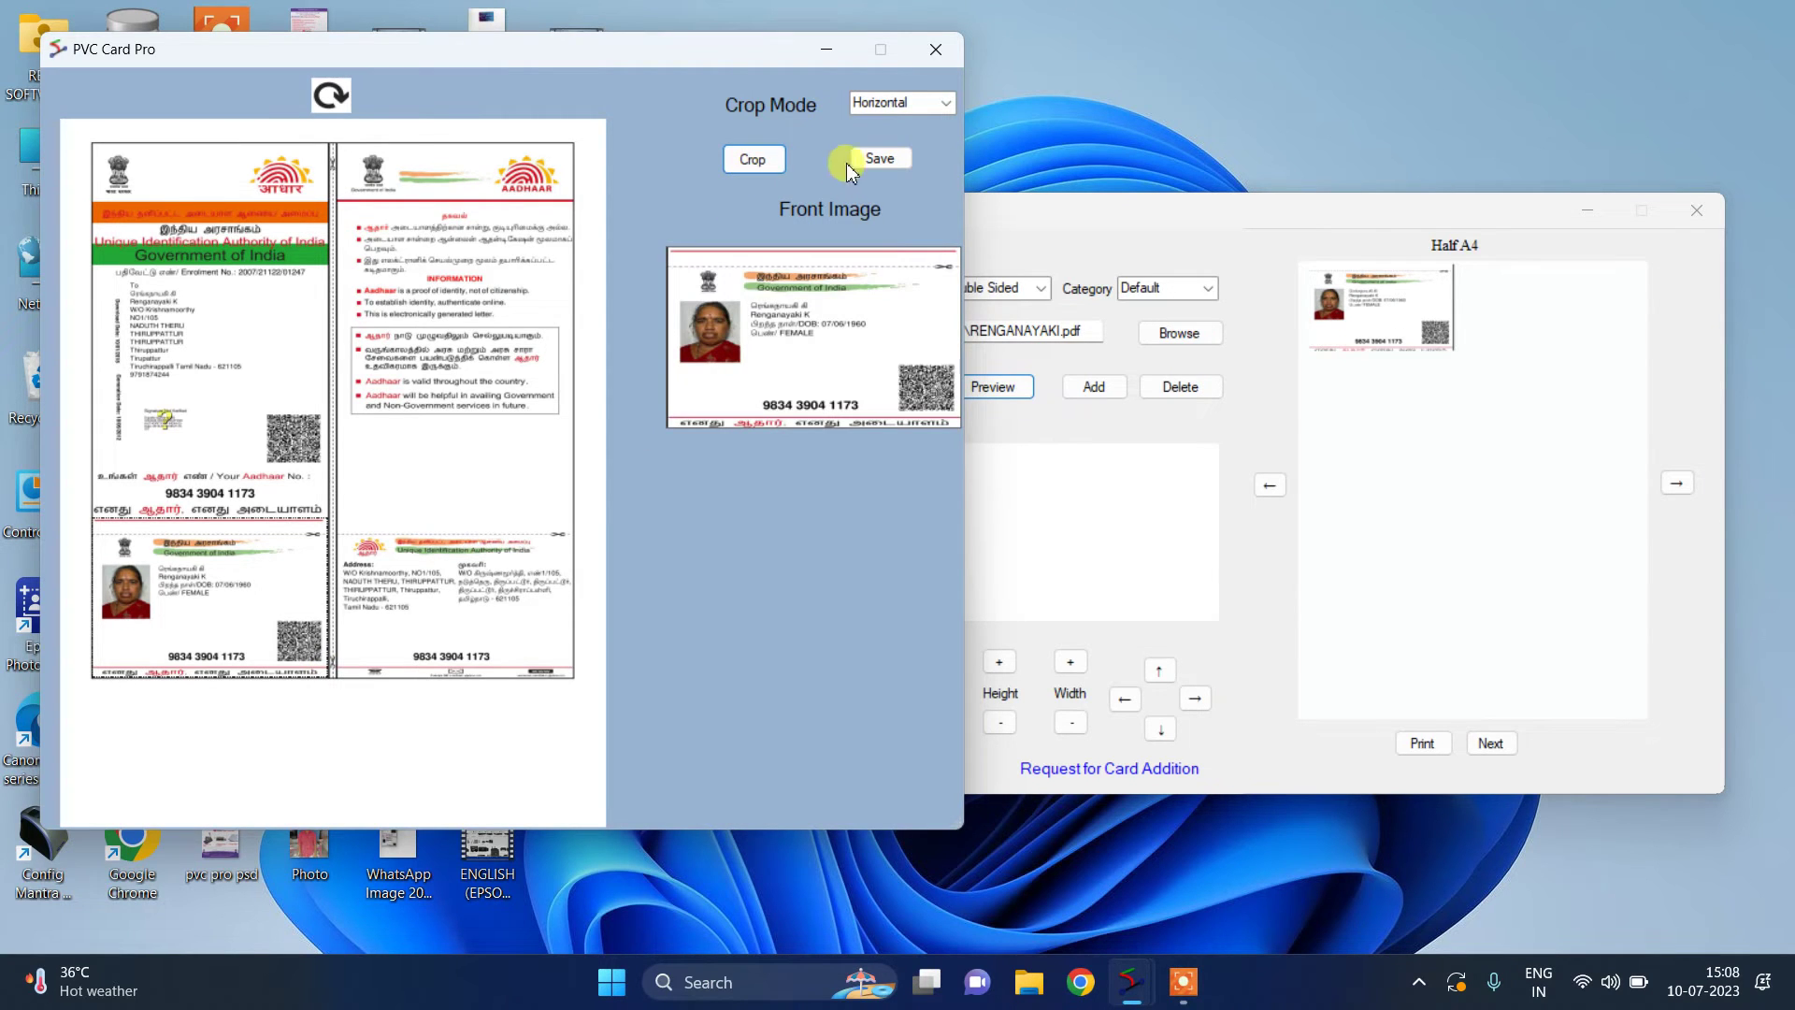
pyautogui.click(878, 158)
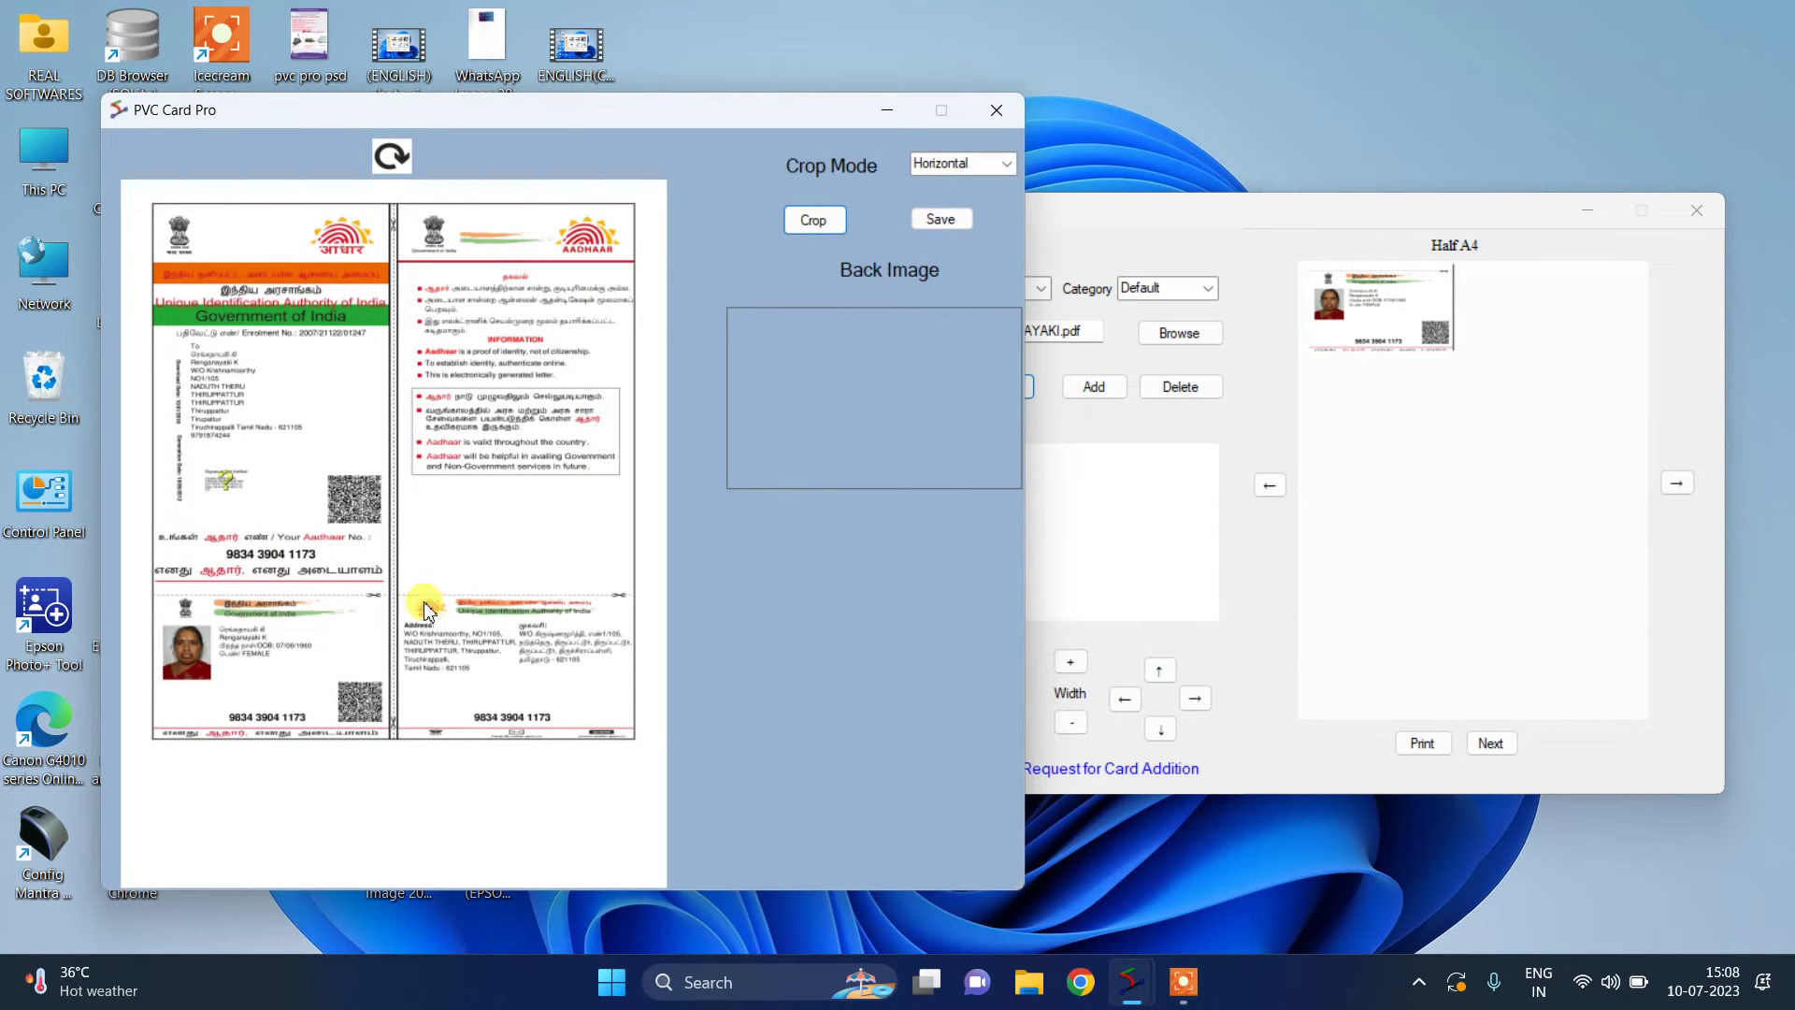
# Crop and save the lower-right address card as the back image
pyautogui.moveTo(402, 603); pyautogui.dragTo(632, 734)
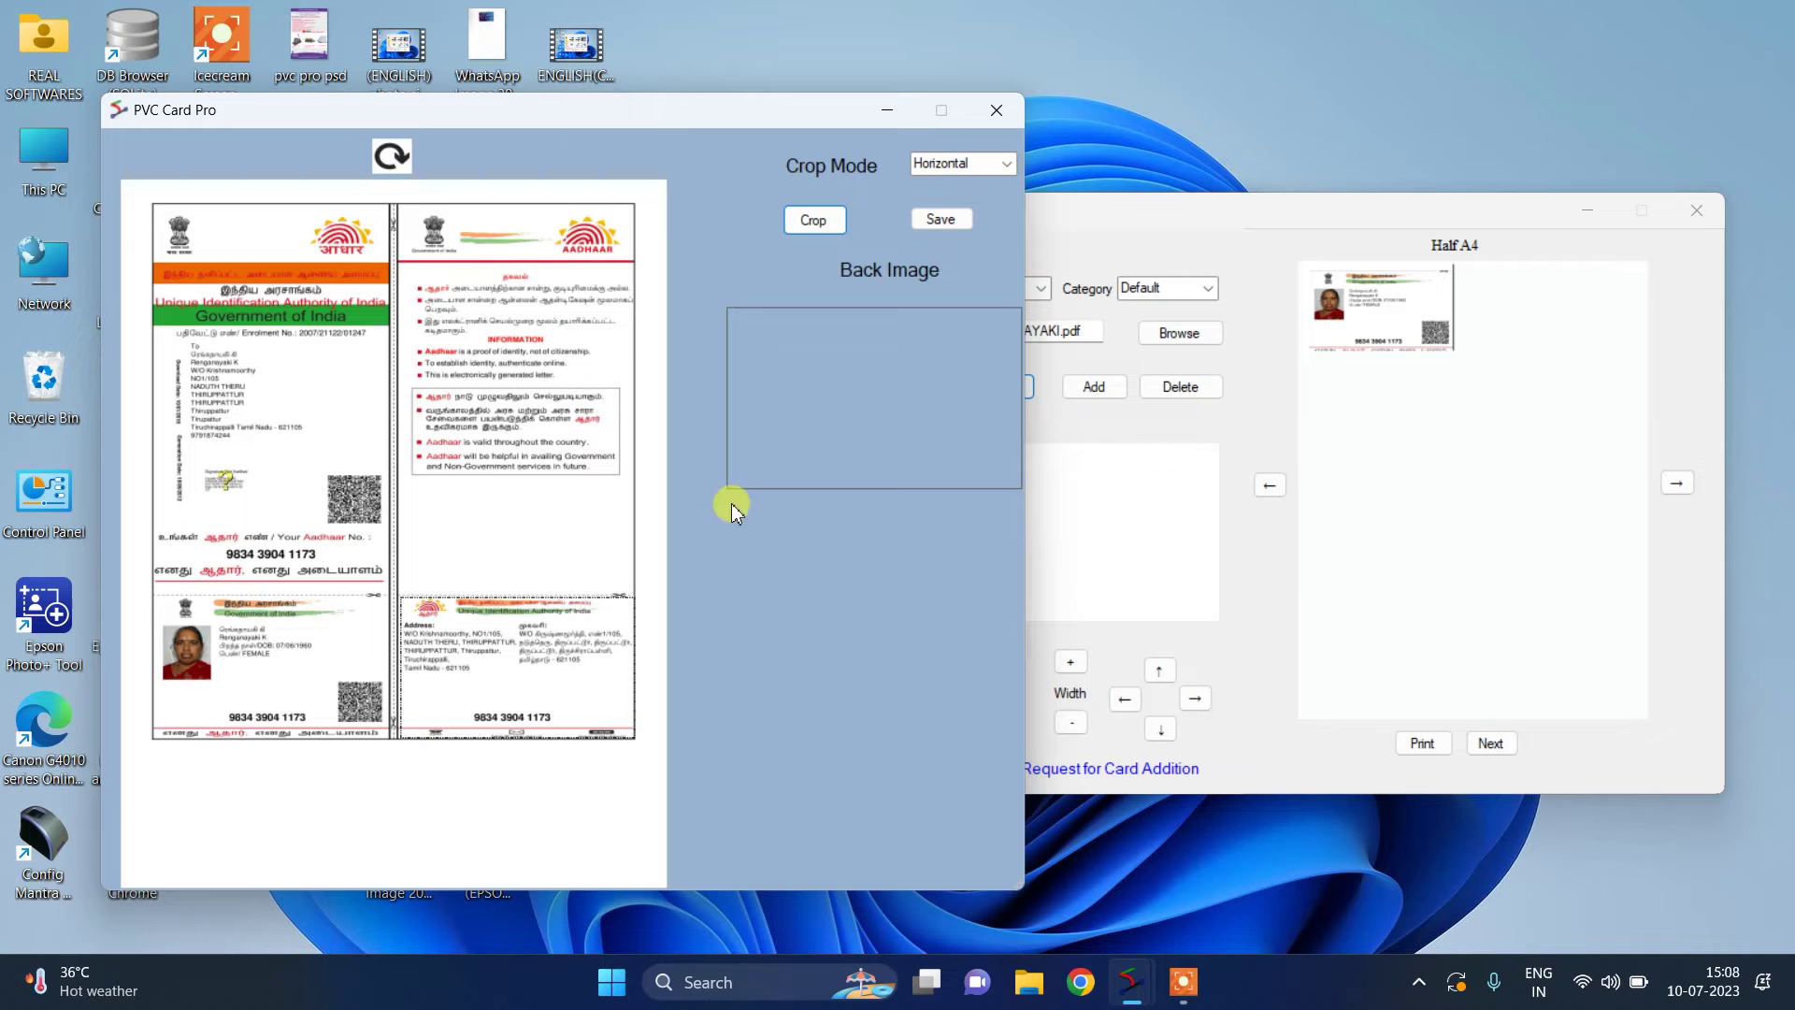
pyautogui.click(834, 219)
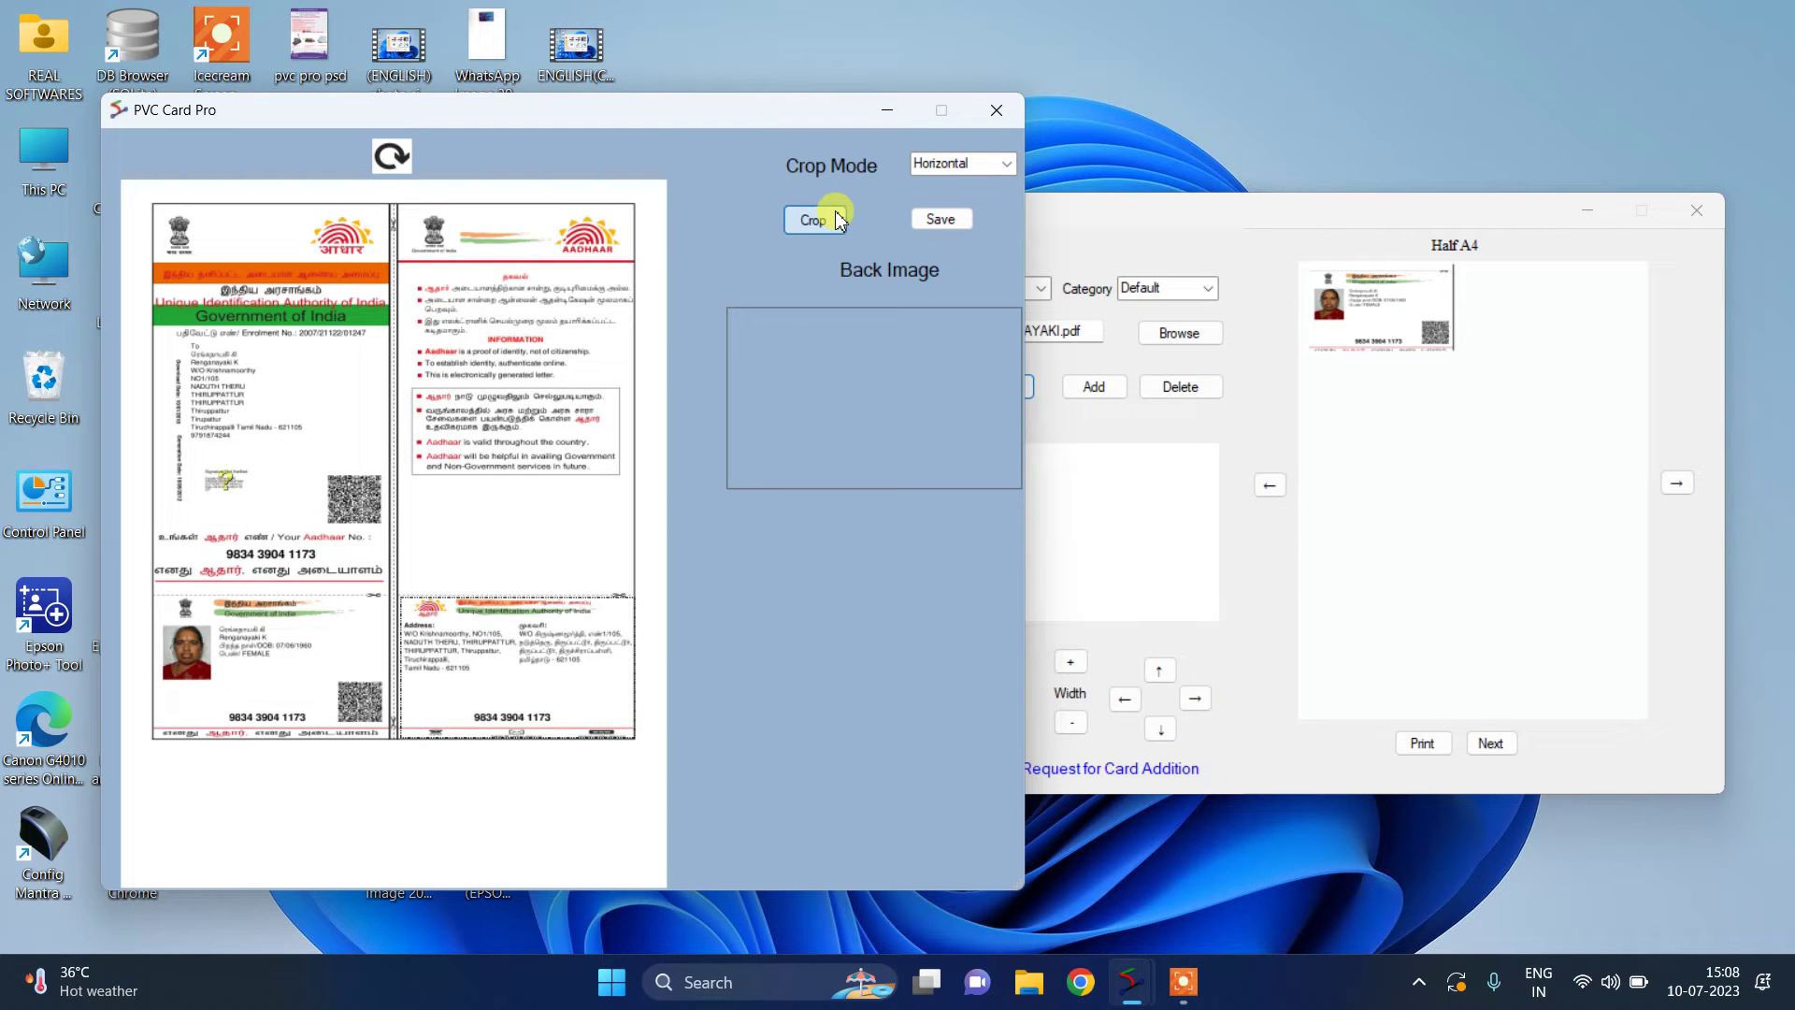
pyautogui.click(942, 224)
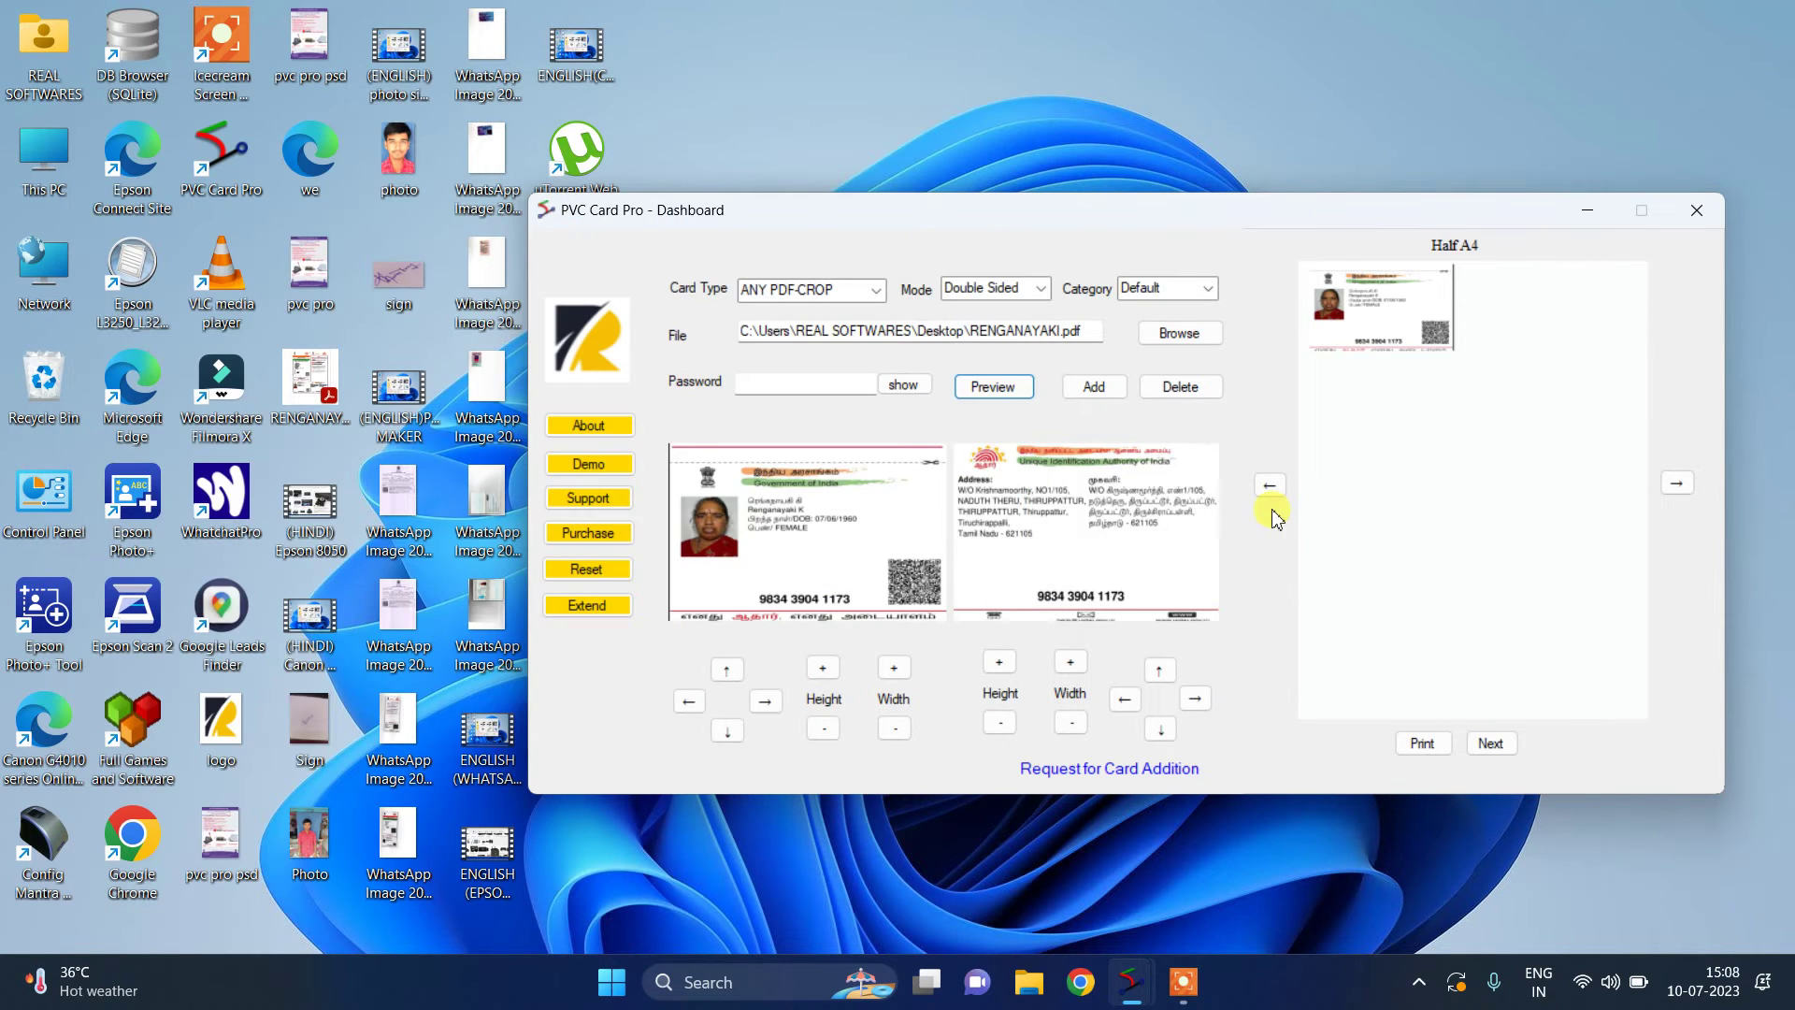
# Add the card to the layout, try Canon PVC, then set Mode to Single Sided
pyautogui.click(1109, 393)
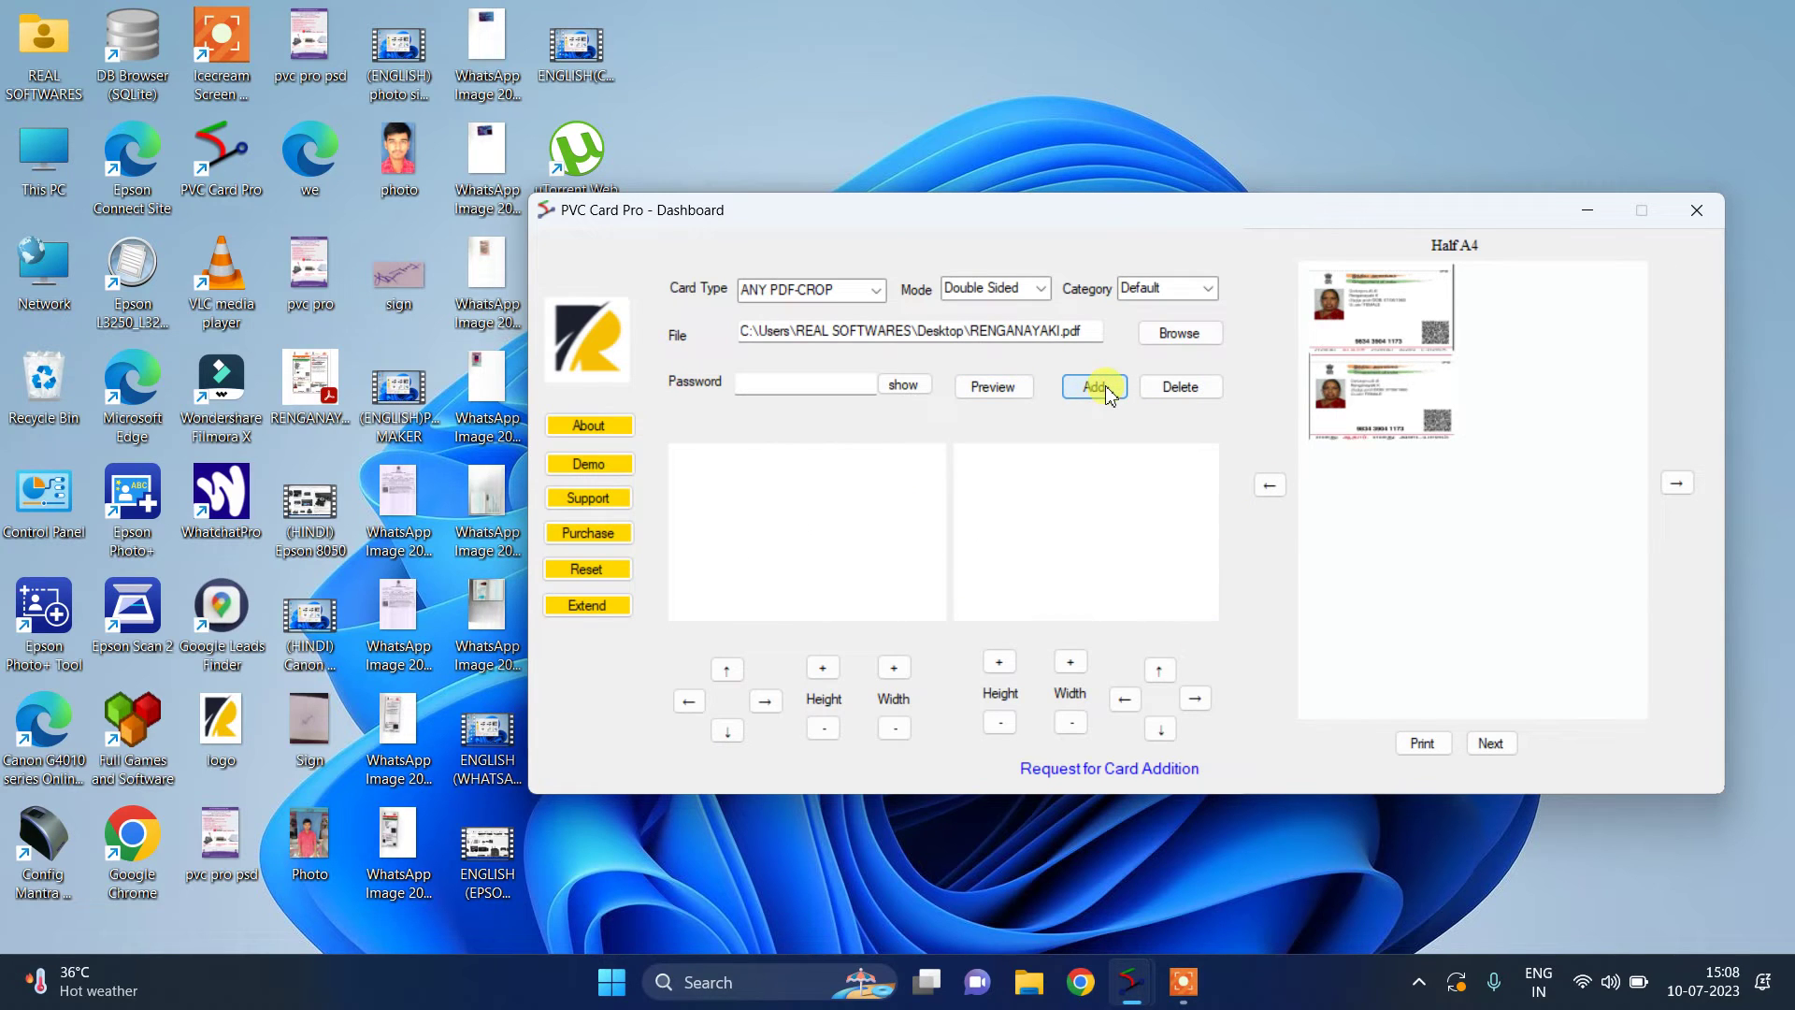
pyautogui.click(1042, 290)
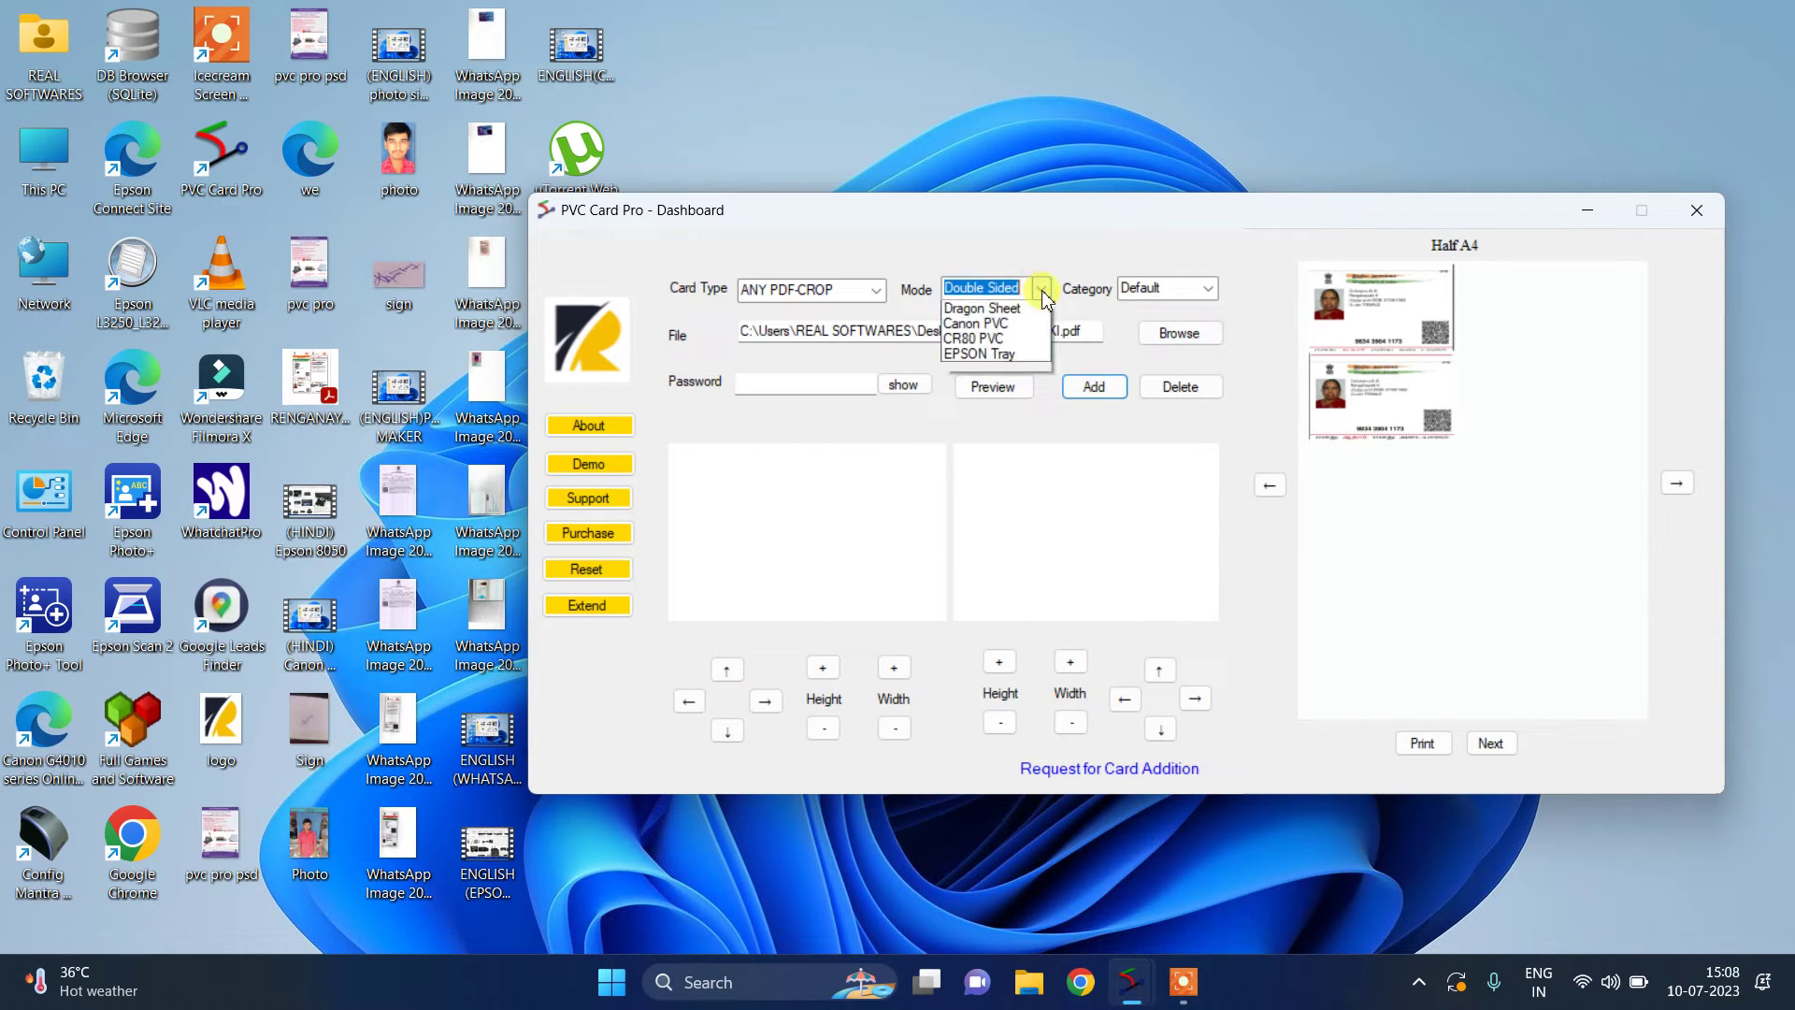
pyautogui.click(1027, 309)
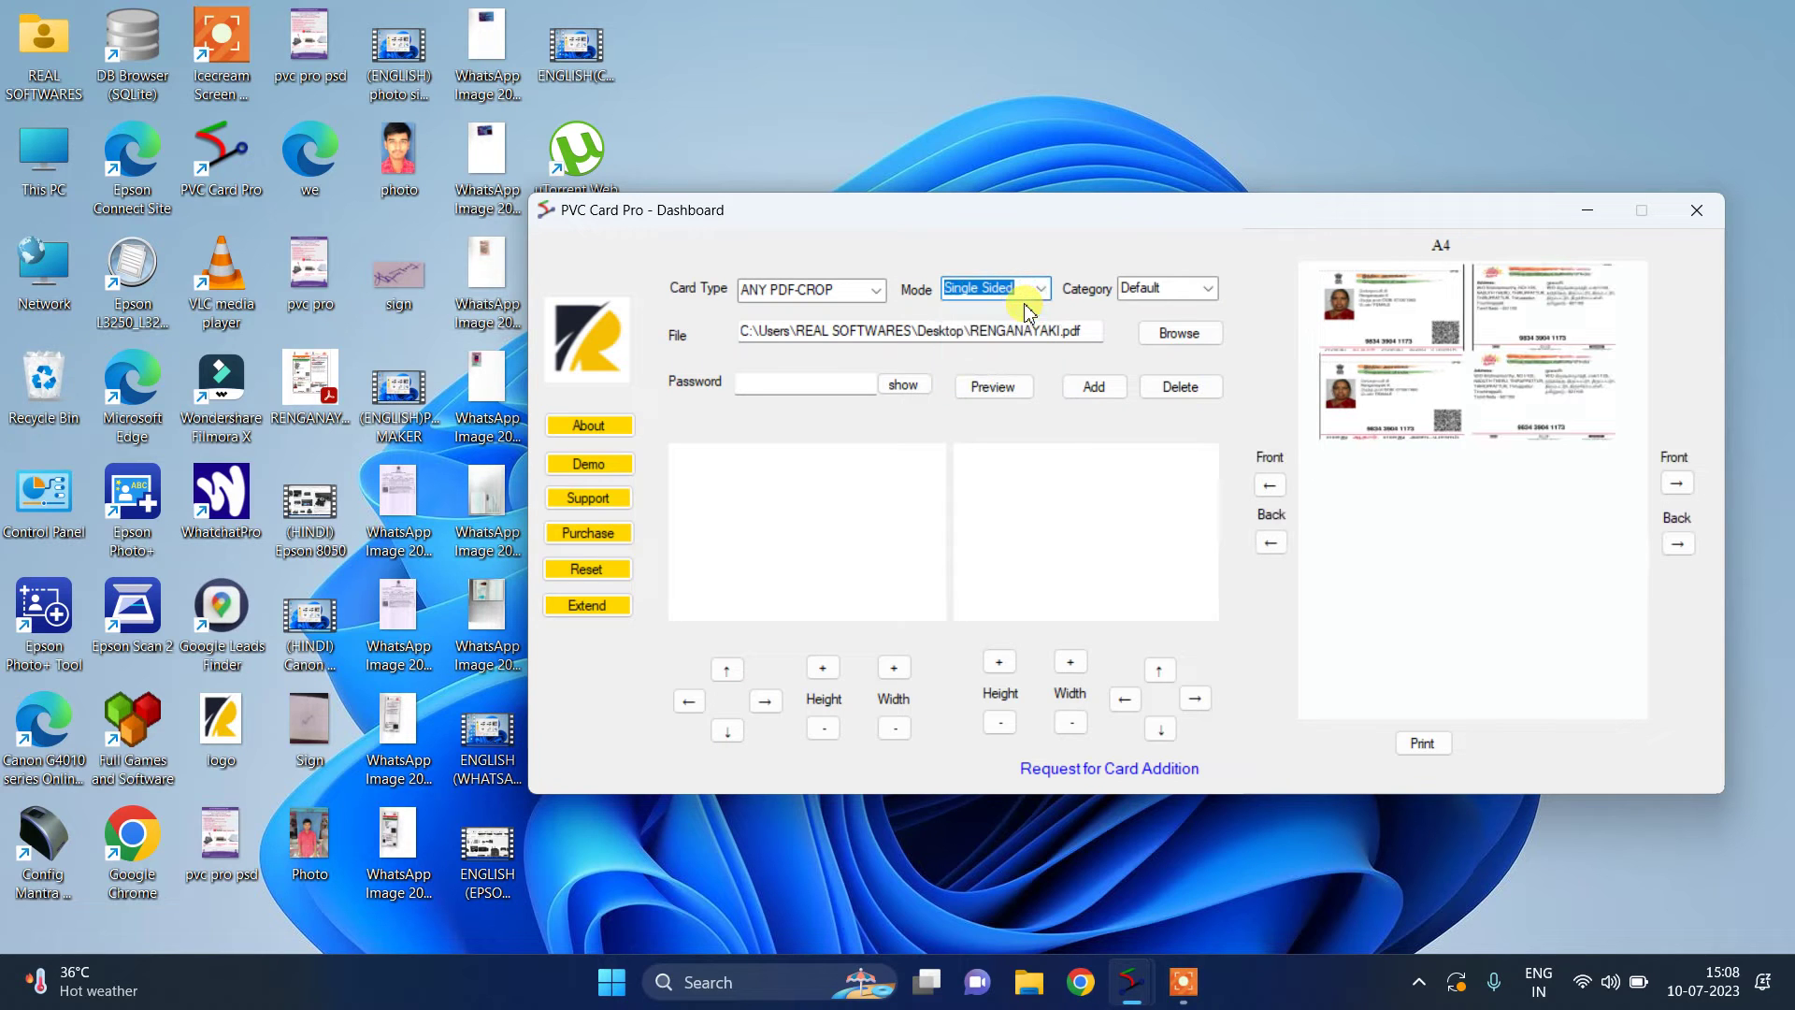
pyautogui.click(1042, 290)
pyautogui.click(997, 365)
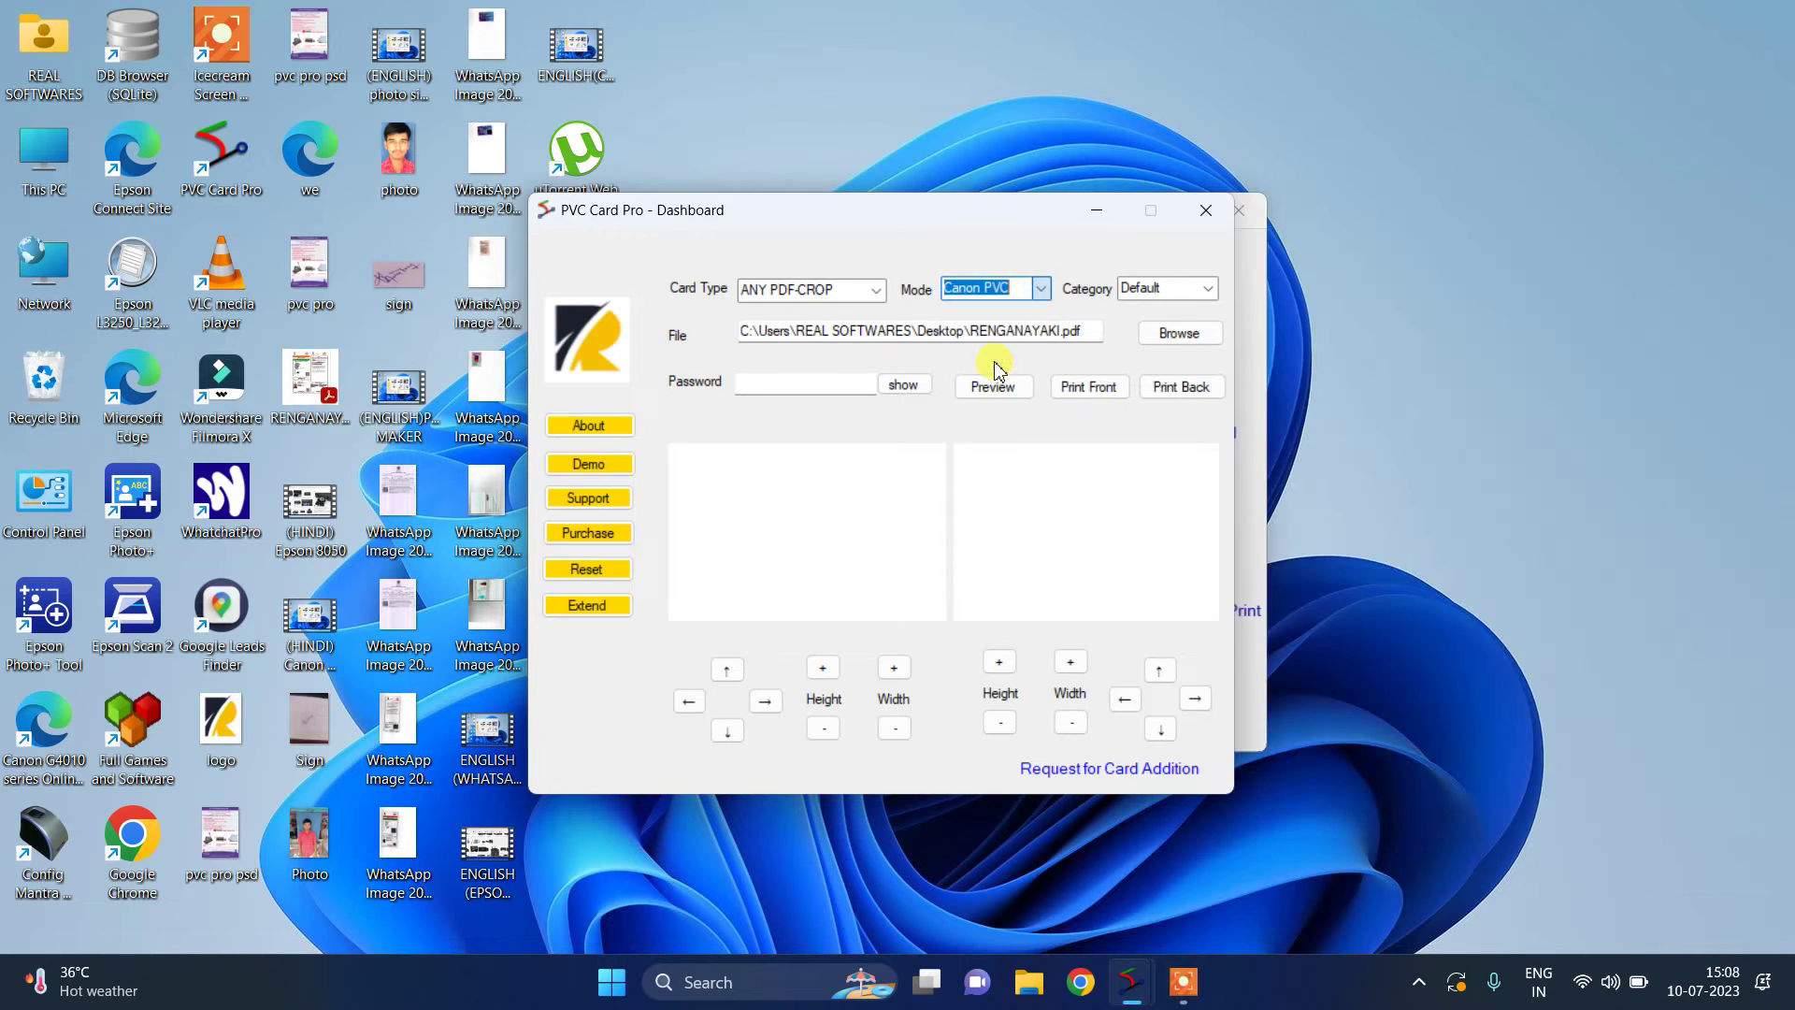
pyautogui.click(1036, 295)
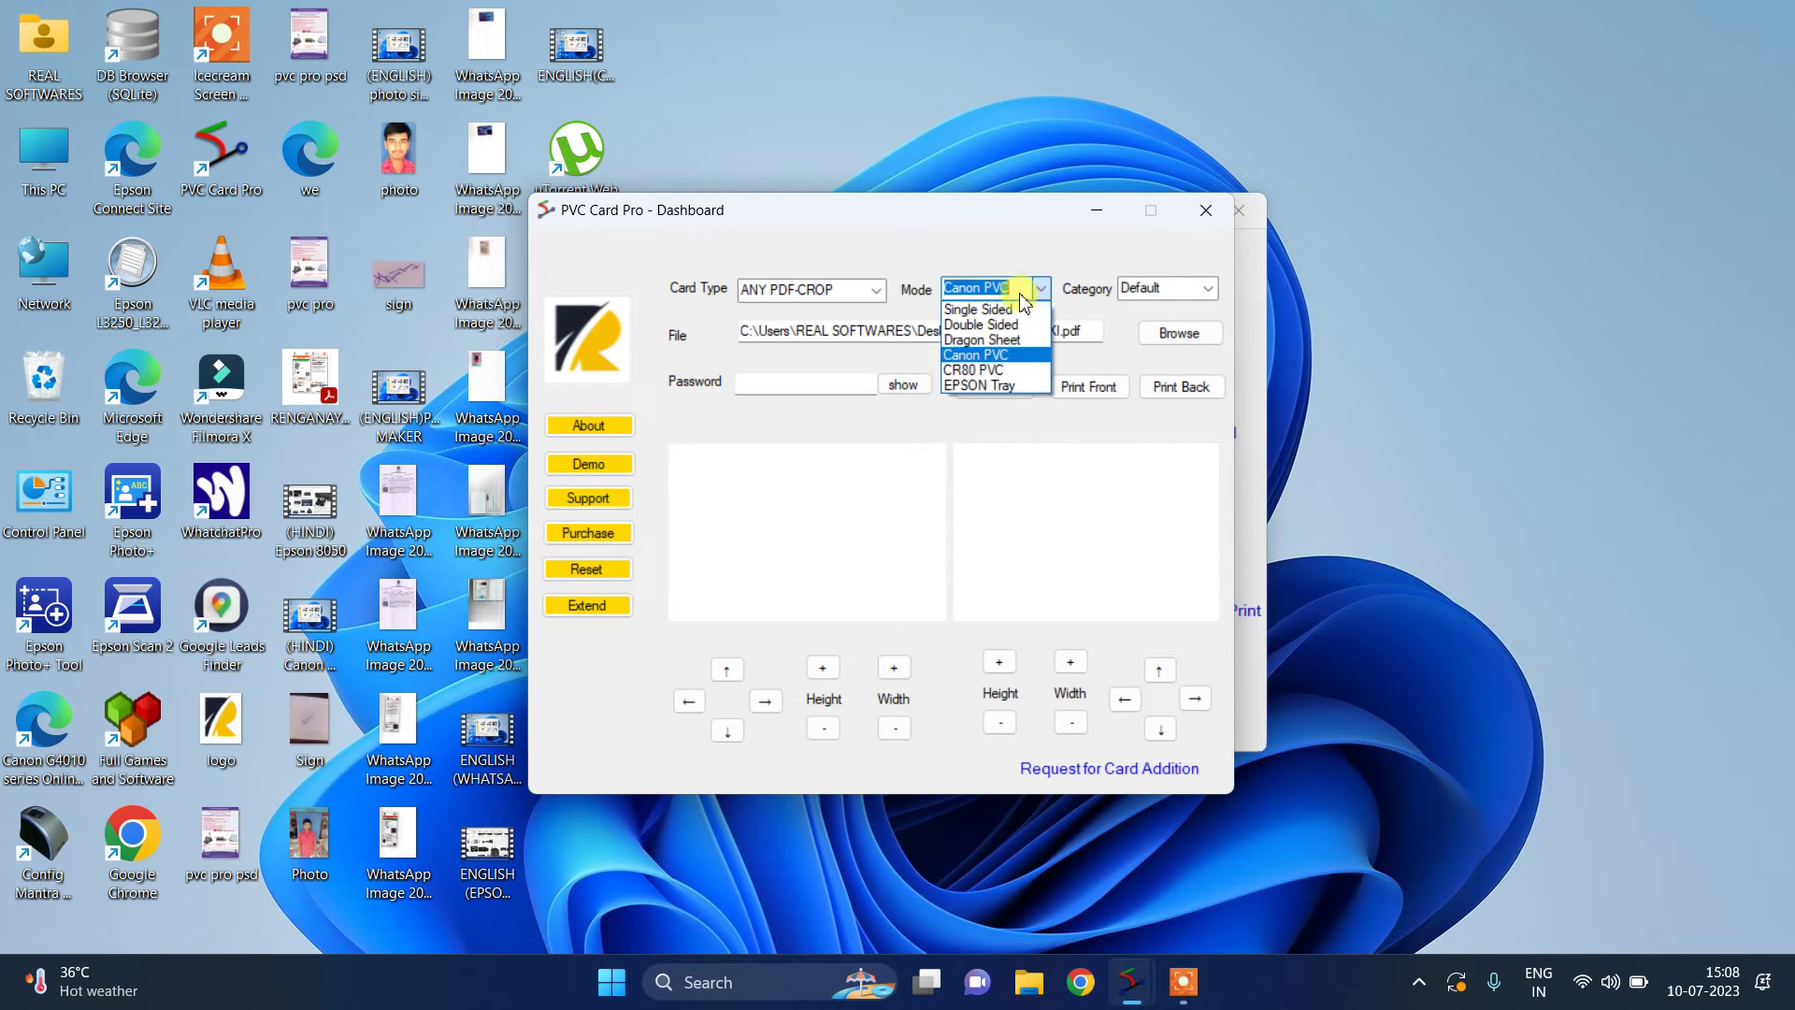
pyautogui.click(1012, 312)
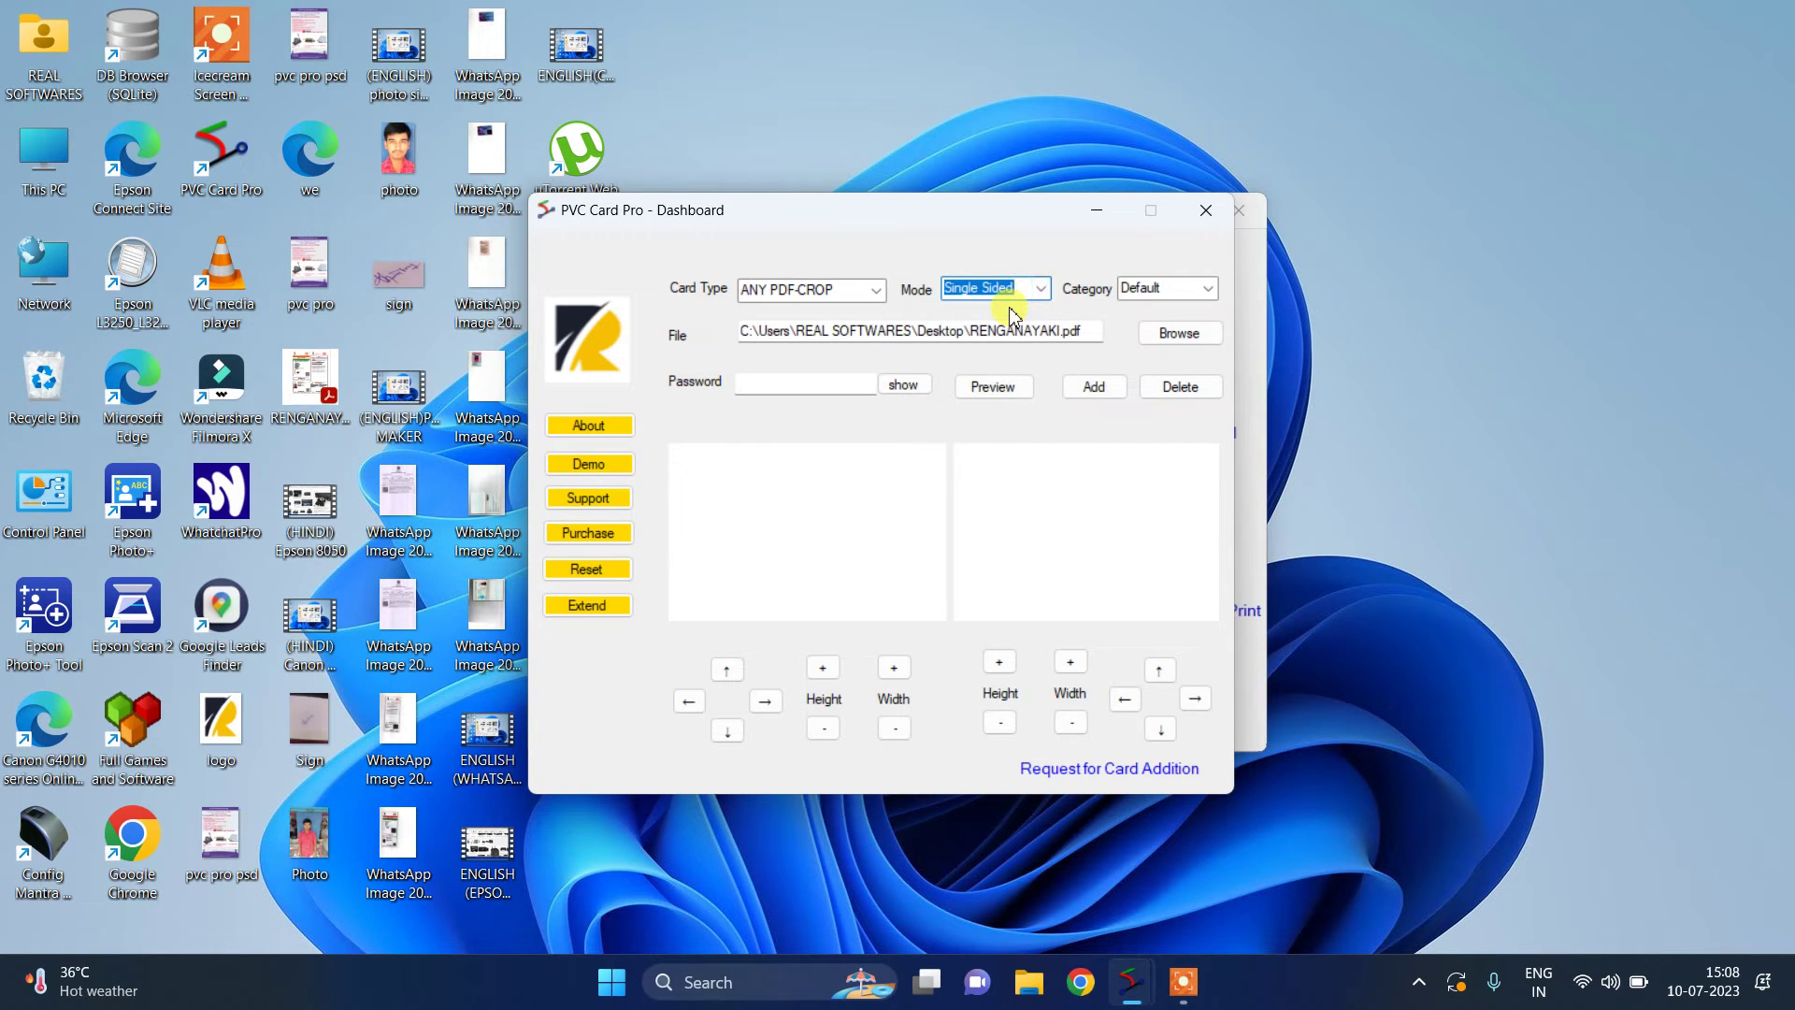
# Re-add the card, keep Single Sided mode, and preview the loaded PDF
pyautogui.click(1109, 390)
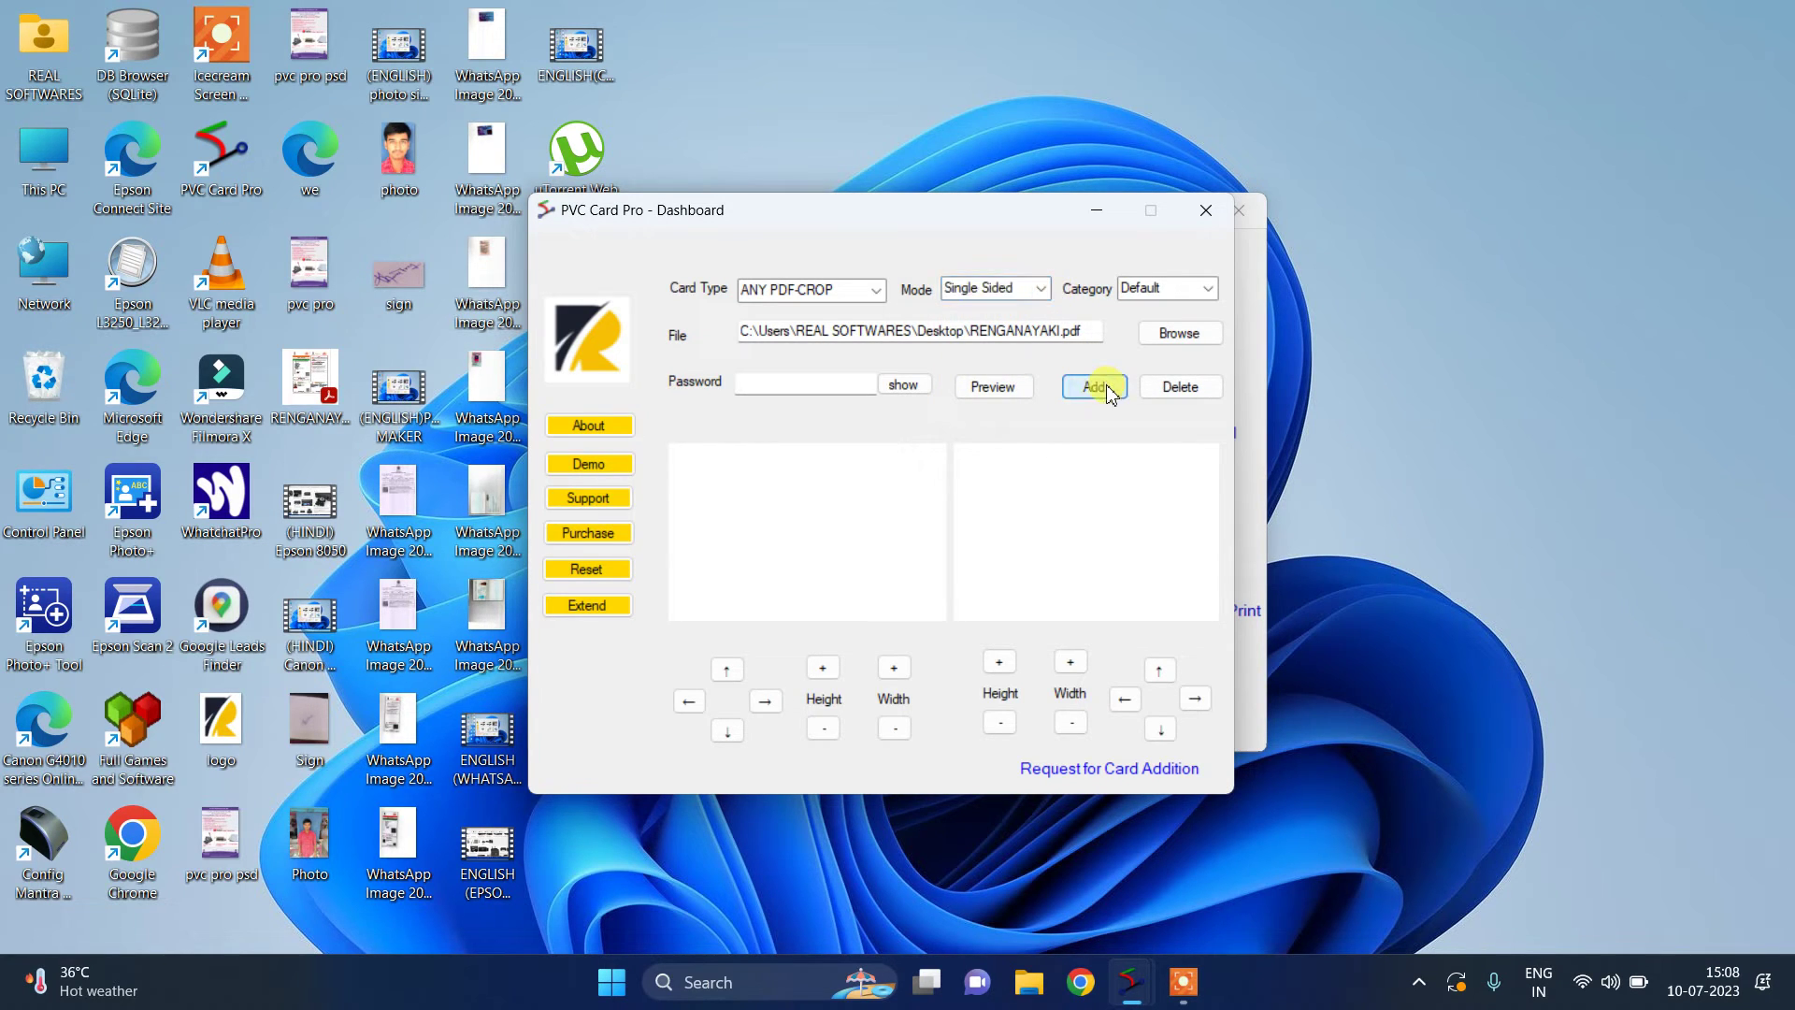
pyautogui.click(1042, 288)
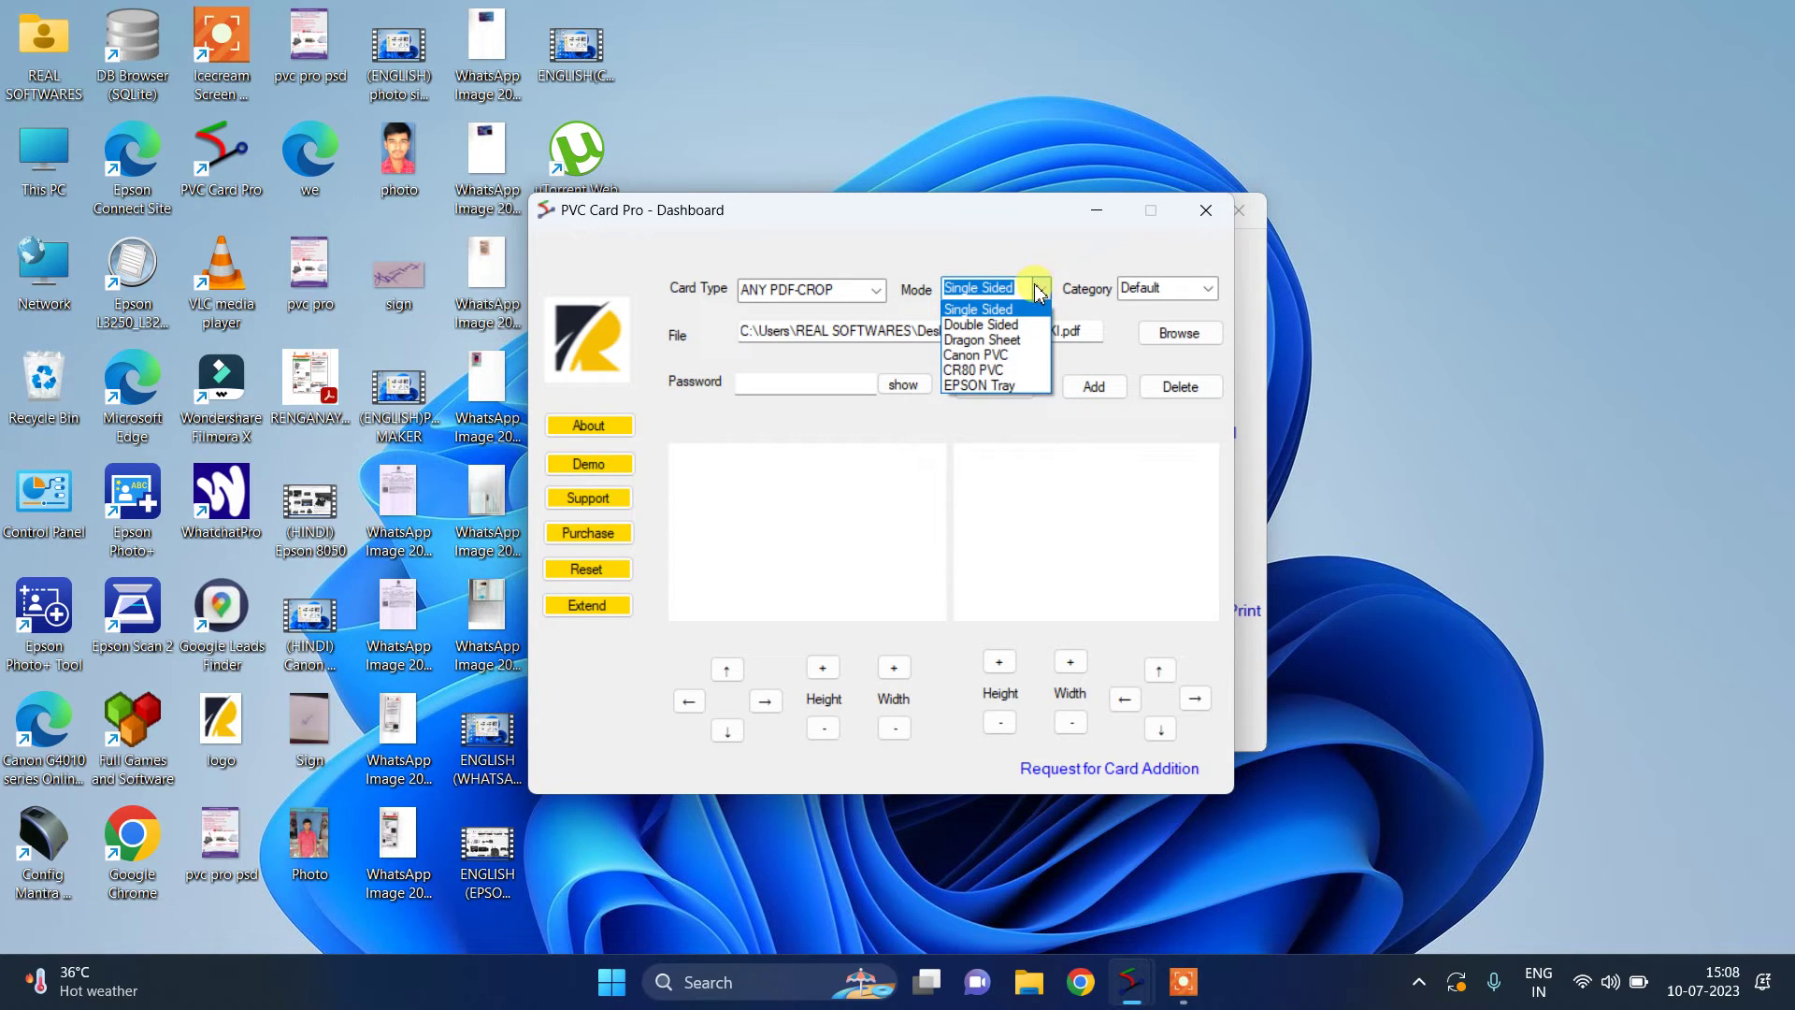
pyautogui.click(992, 313)
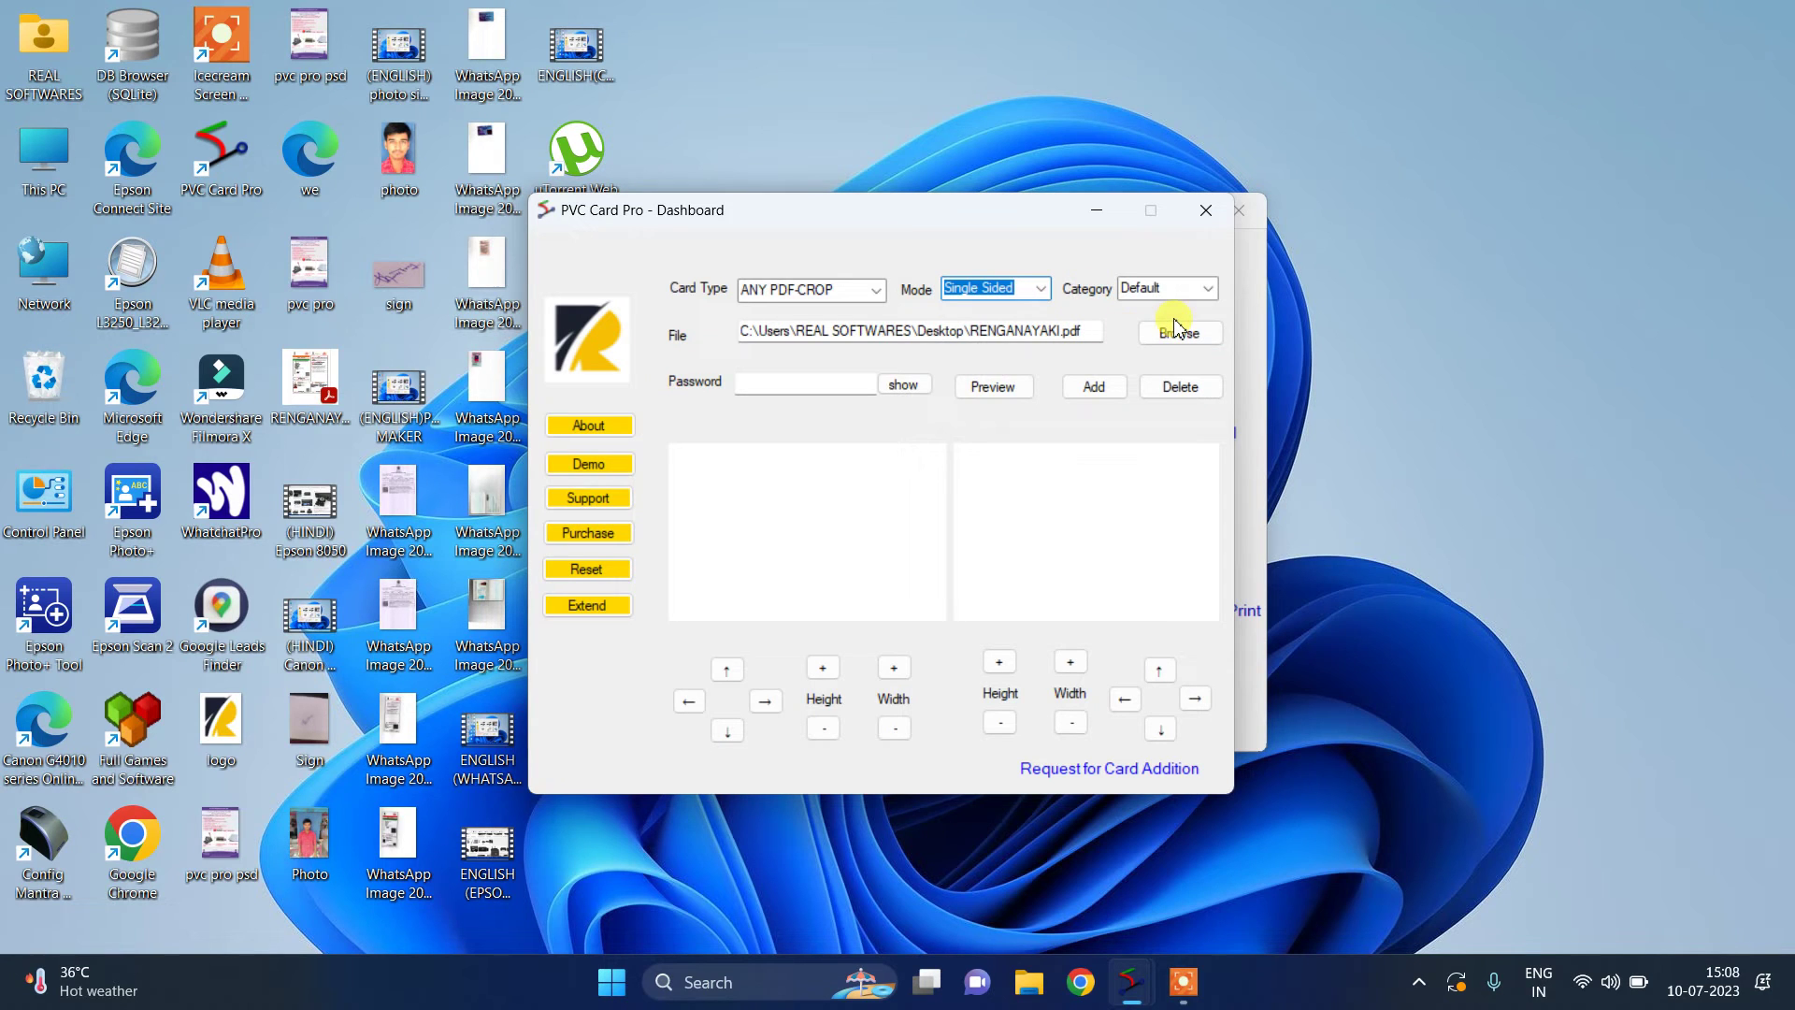
pyautogui.click(992, 388)
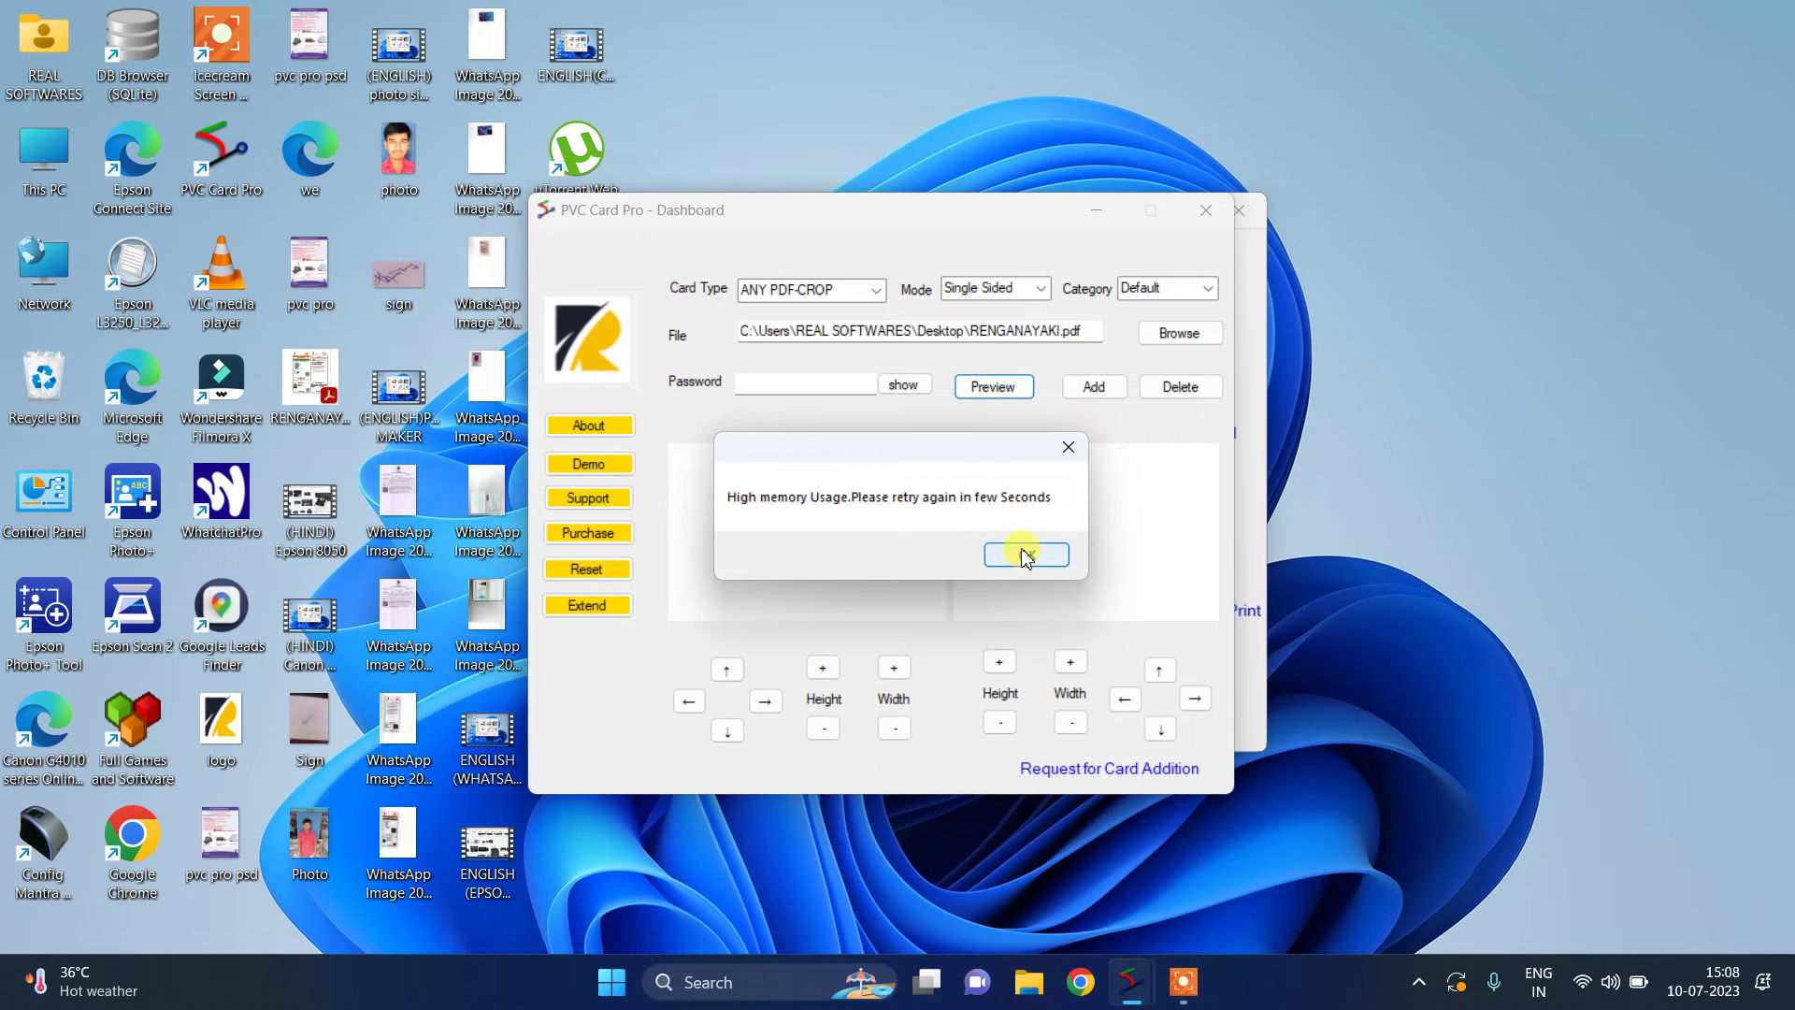
# Dismiss the high memory warning, open RENGANAYAKI.pdf, and load it into the cropping view
pyautogui.click(1025, 556)
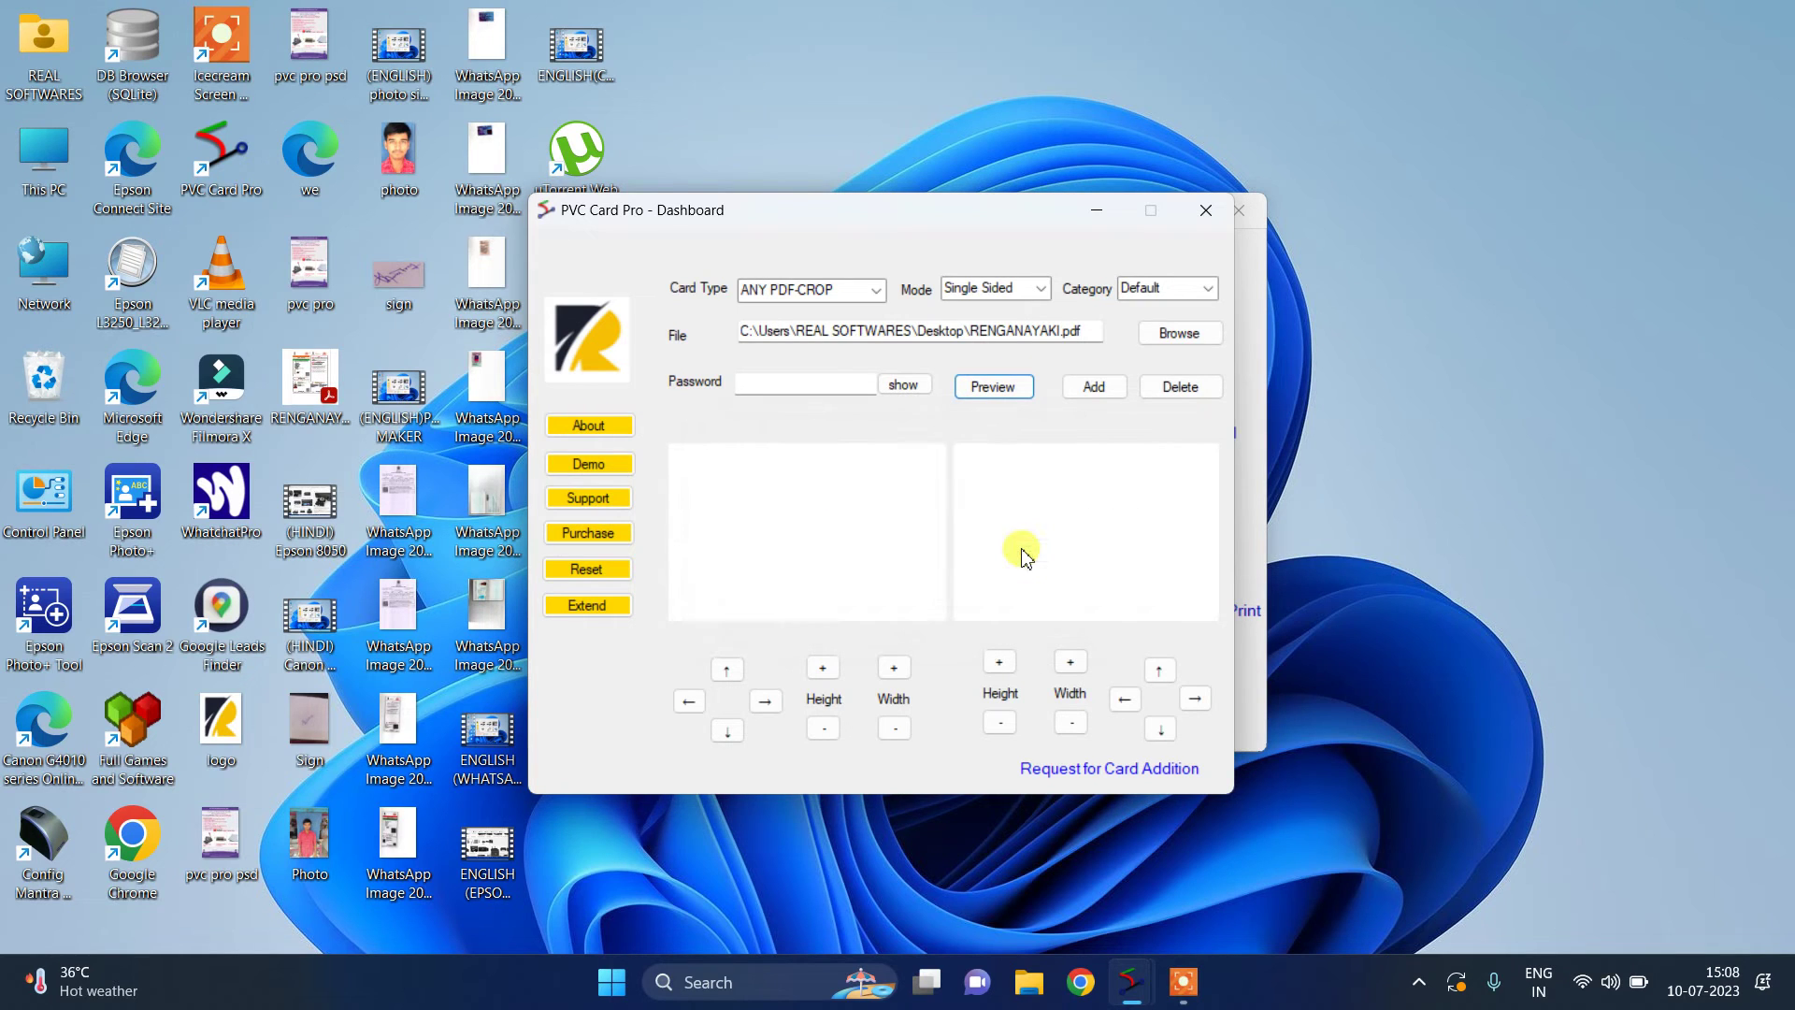
pyautogui.click(1180, 333)
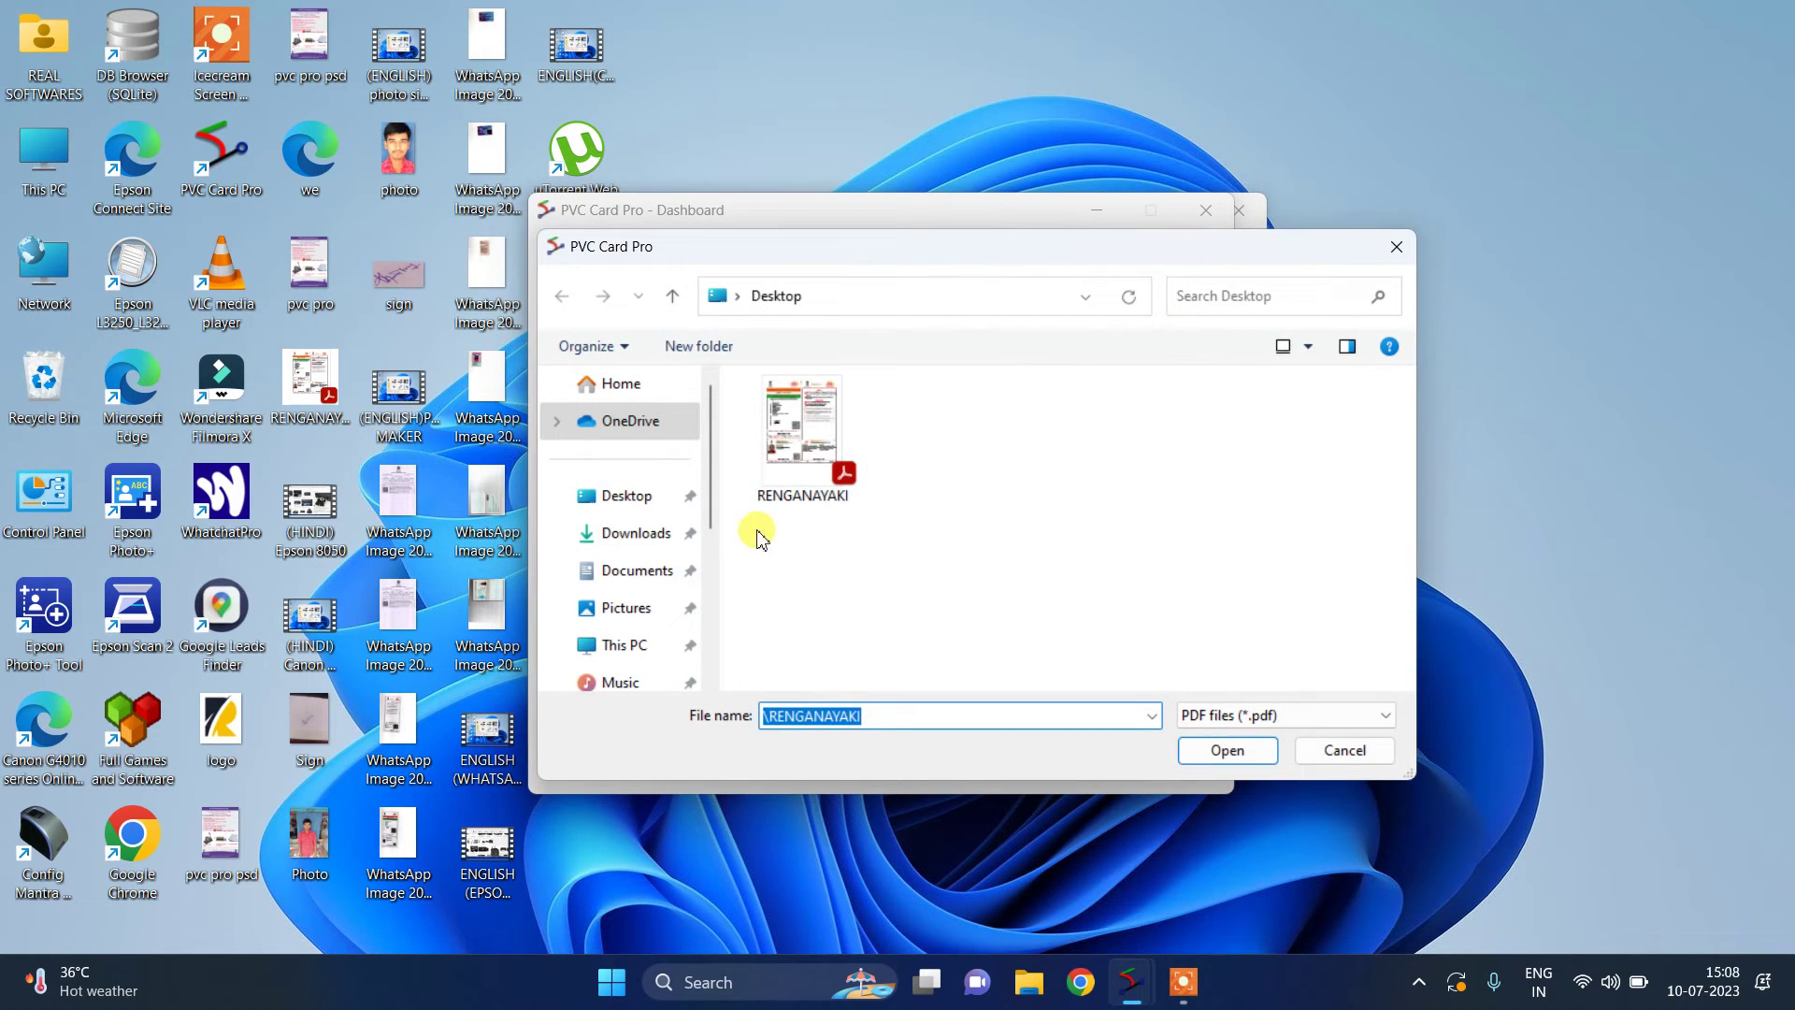
pyautogui.click(777, 494)
pyautogui.click(1235, 754)
pyautogui.click(987, 389)
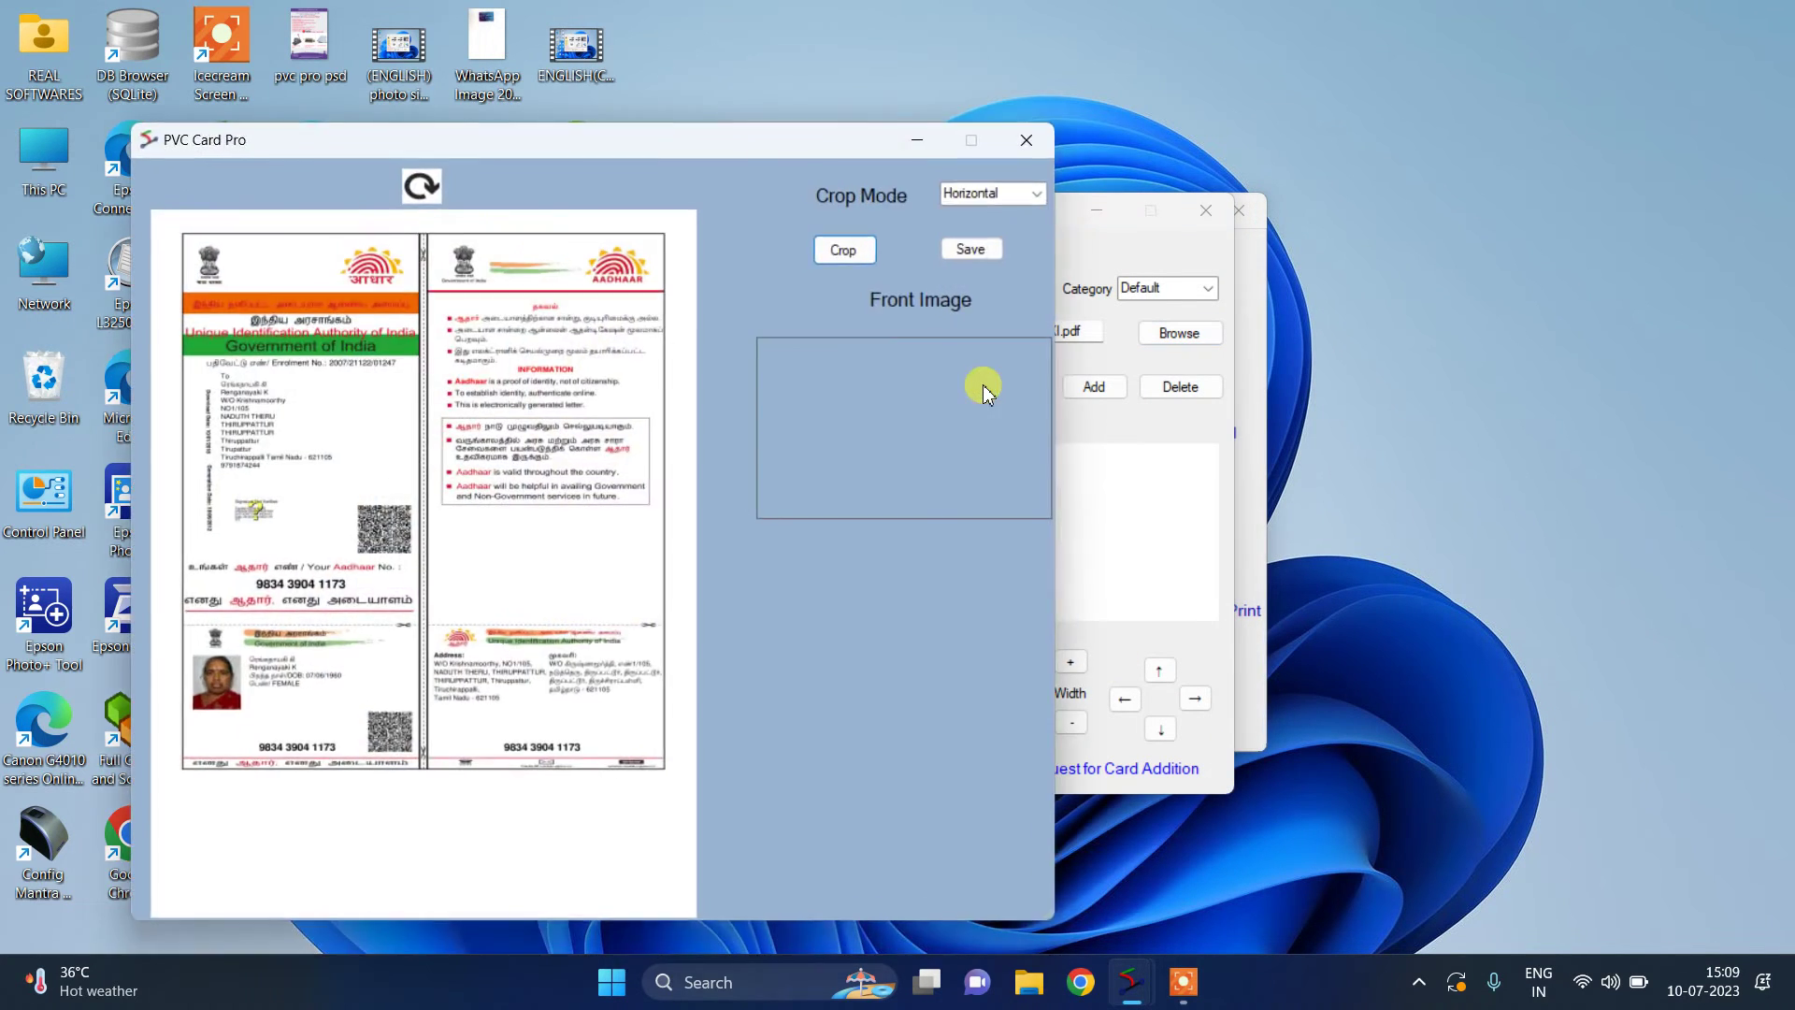
# Outline the lower-left photo card, crop it as the front image, and save
pyautogui.moveTo(182, 613); pyautogui.dragTo(358, 743)
pyautogui.click(215, 720)
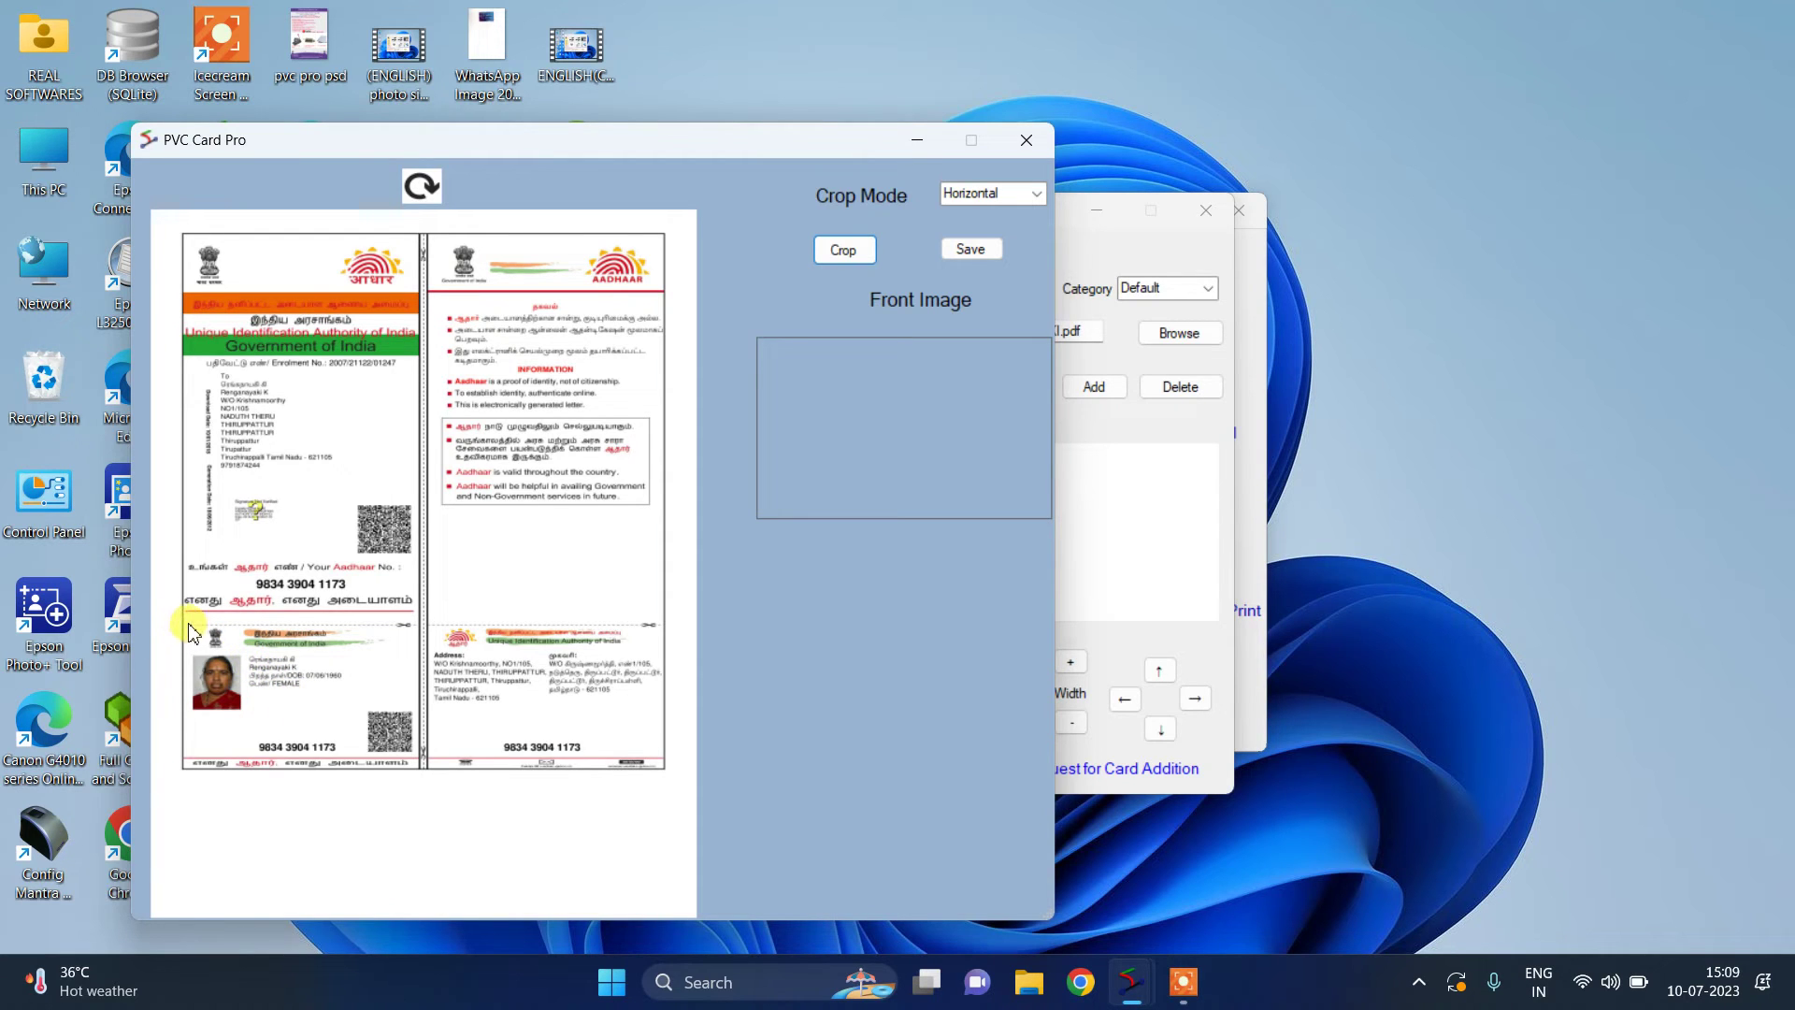
pyautogui.moveTo(214, 713); pyautogui.dragTo(421, 776)
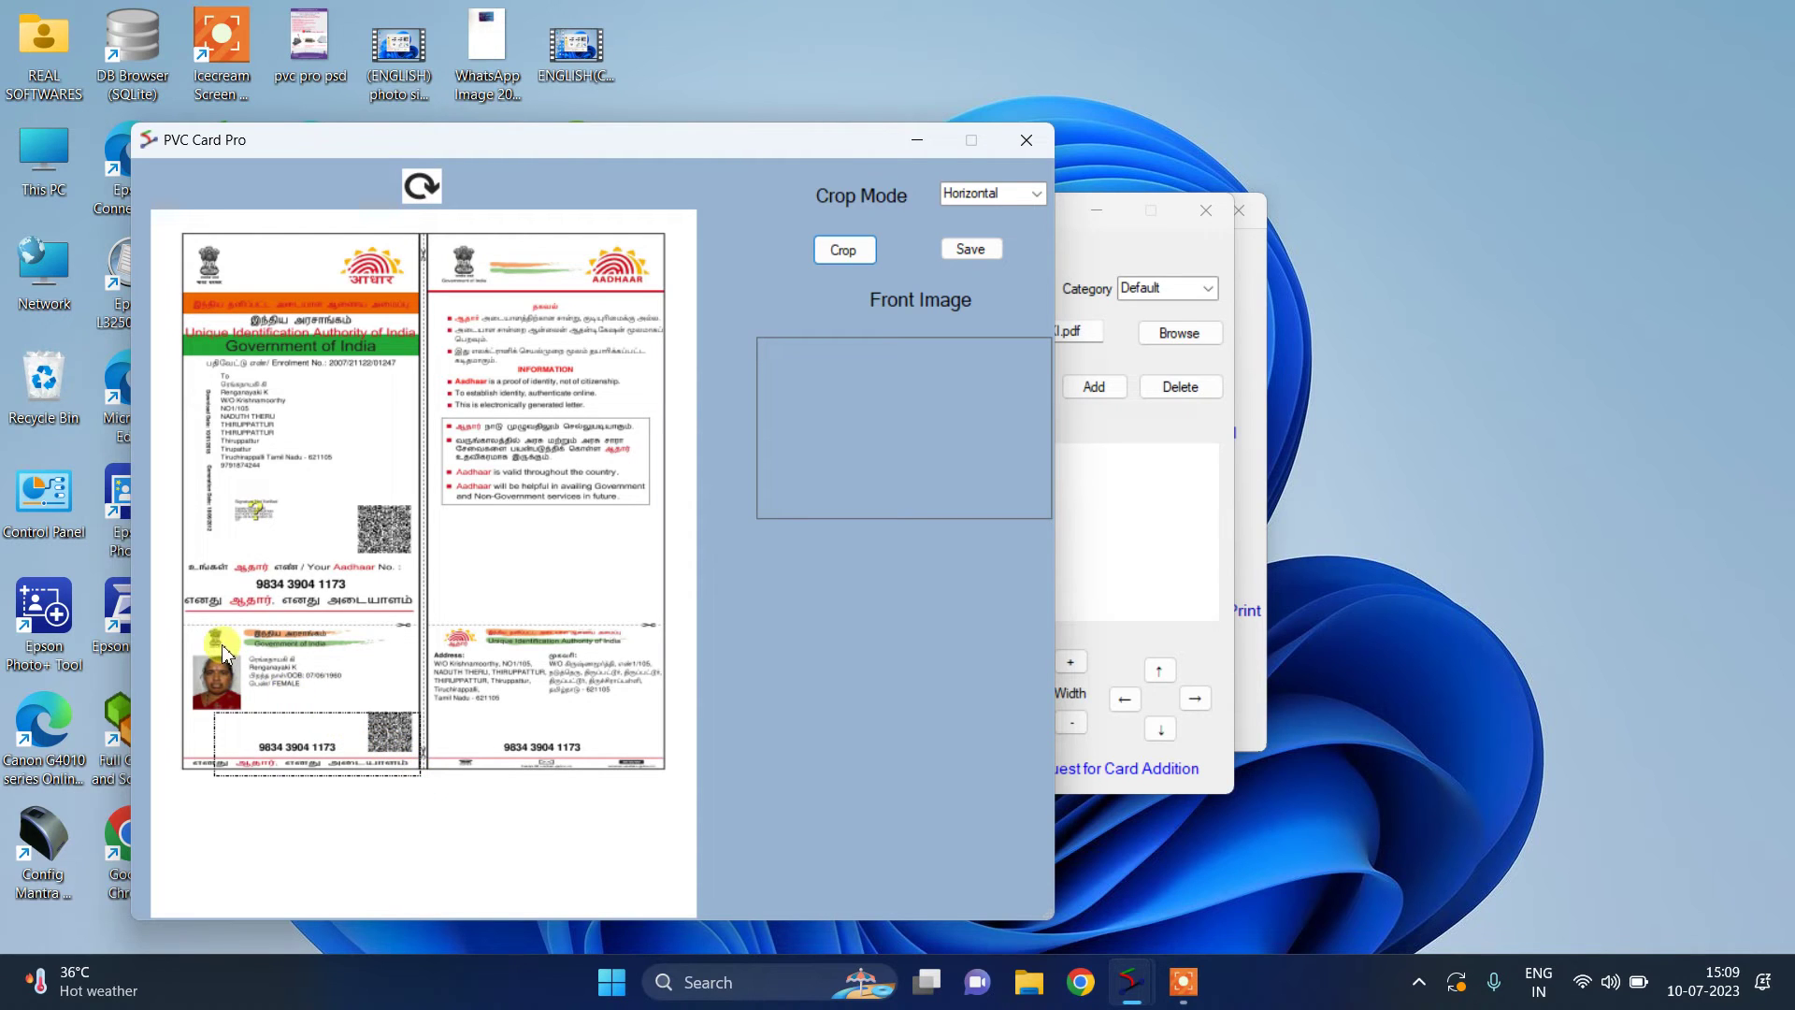
pyautogui.click(190, 625)
pyautogui.moveTo(177, 622); pyautogui.dragTo(419, 773)
pyautogui.click(821, 247)
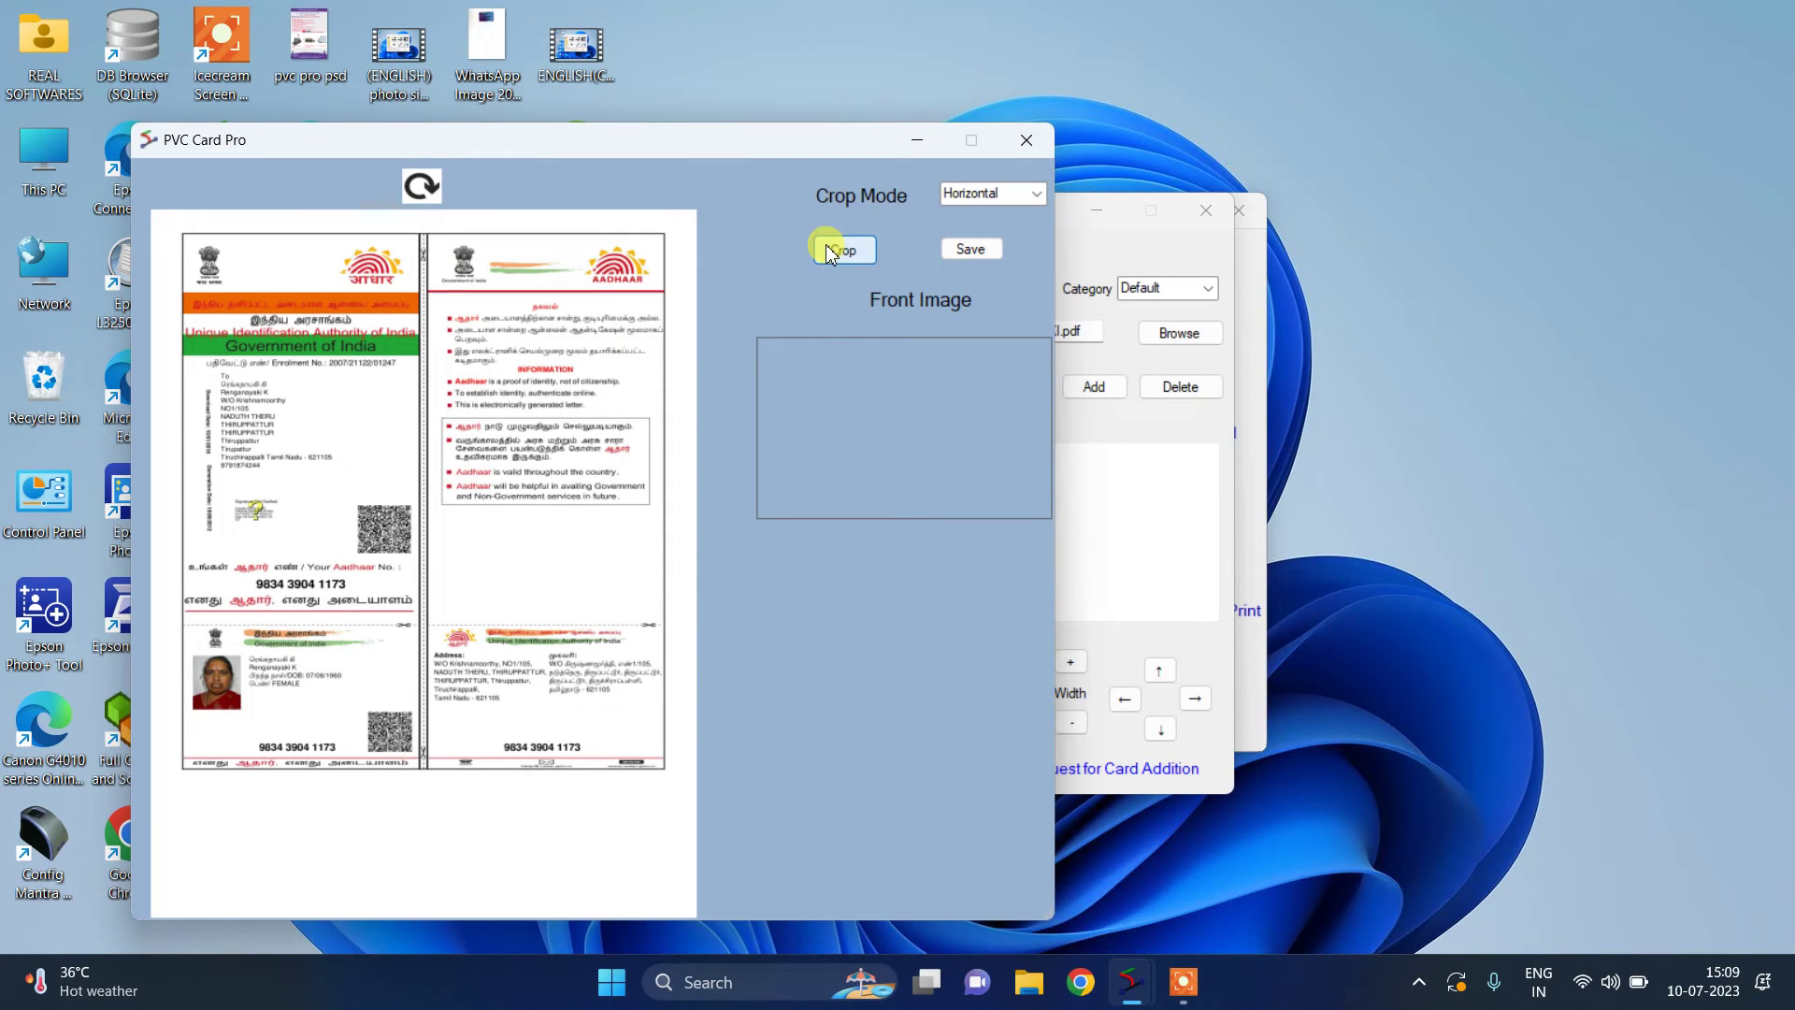
pyautogui.moveTo(178, 629); pyautogui.dragTo(419, 773)
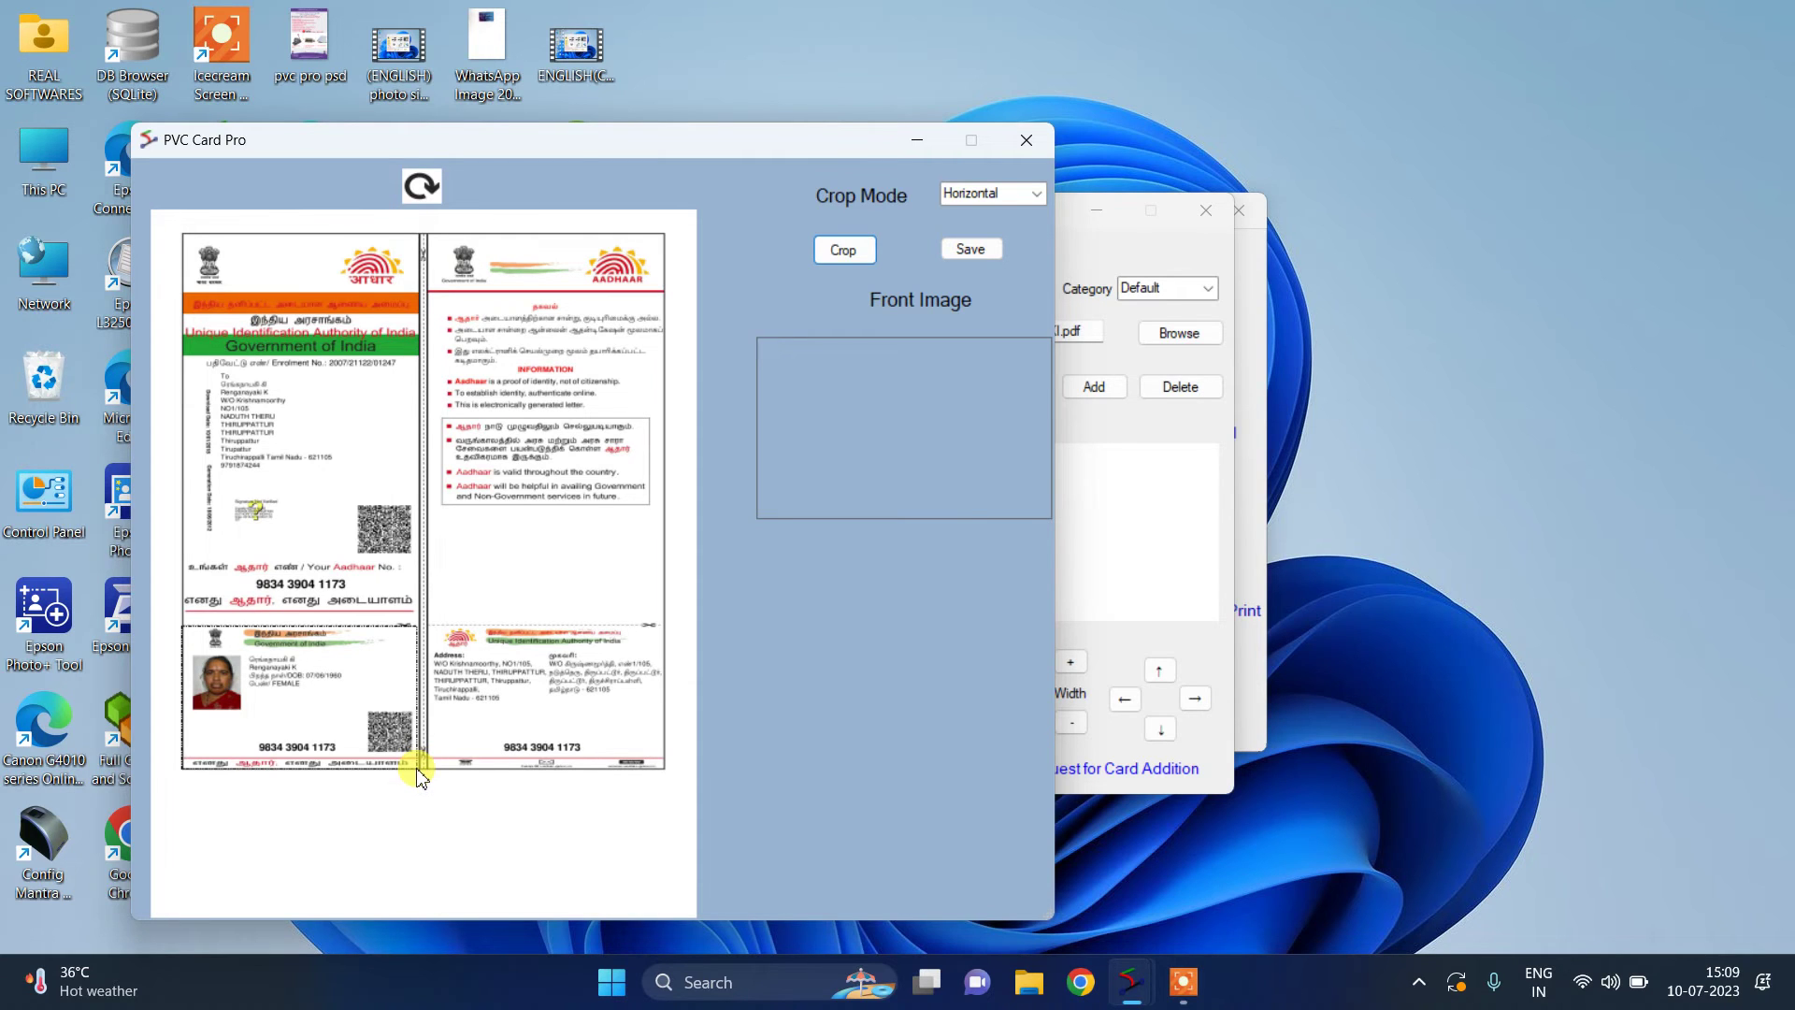
pyautogui.click(846, 251)
pyautogui.click(968, 251)
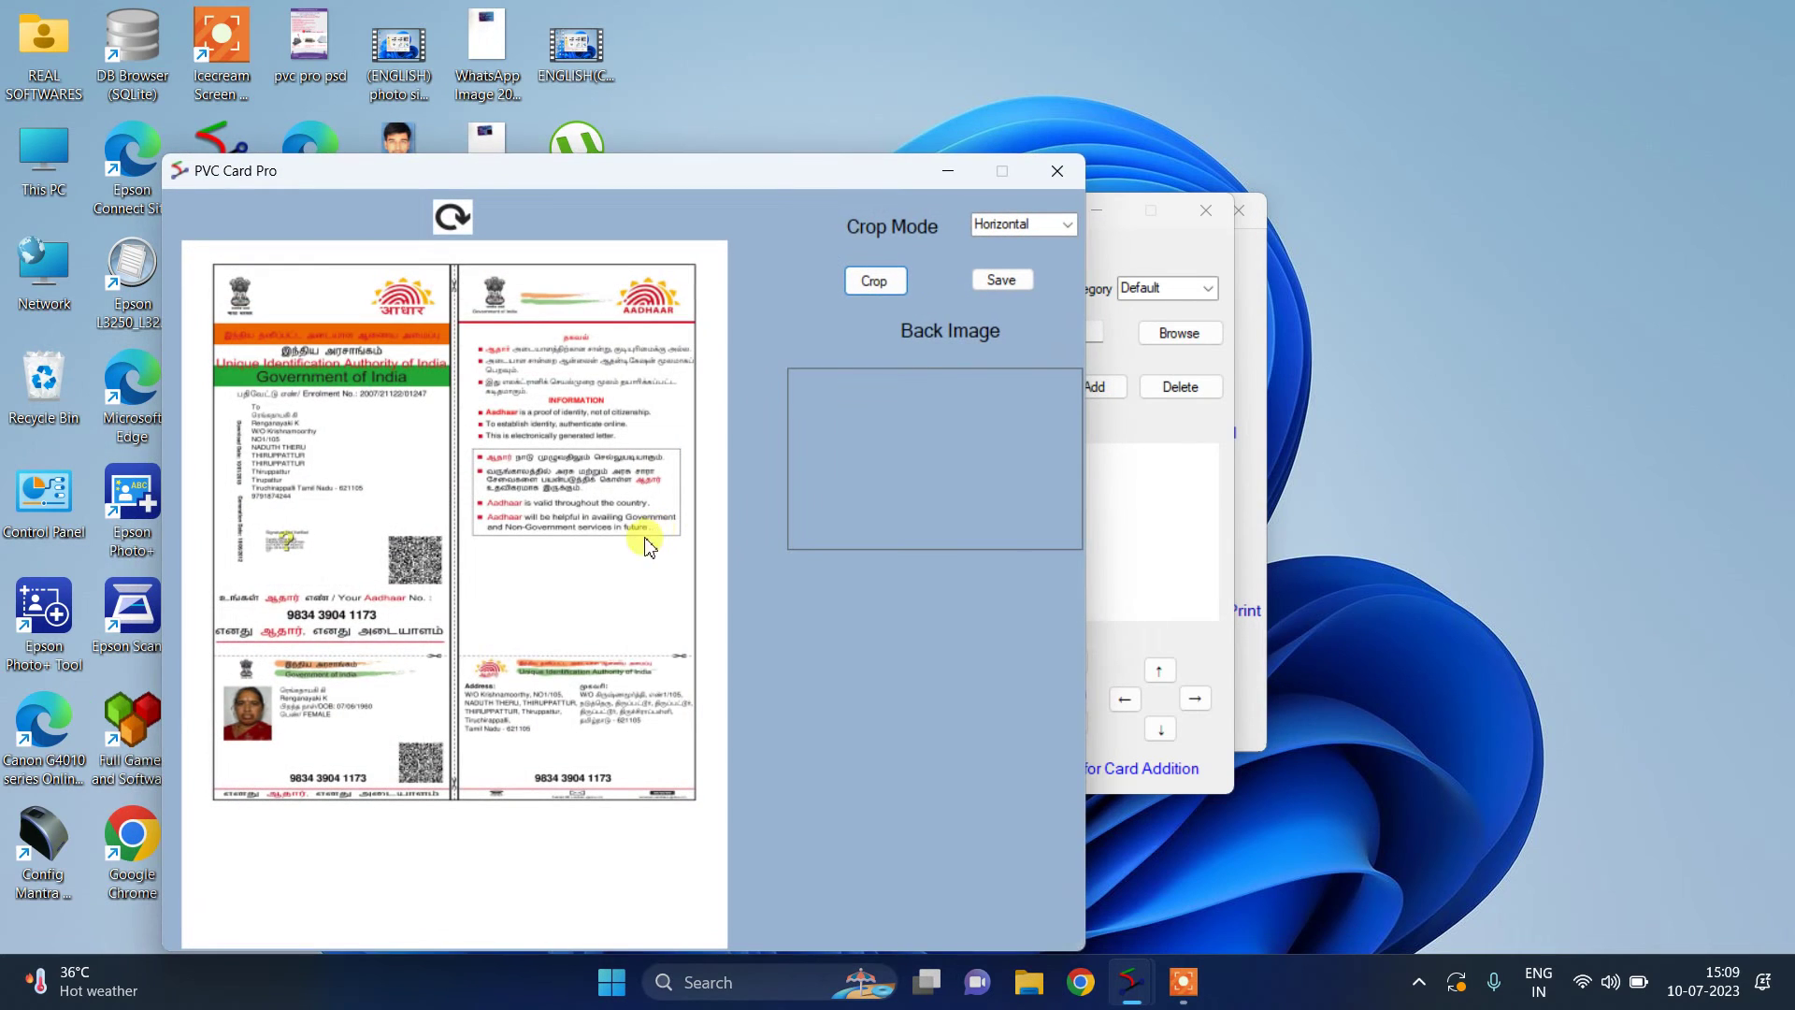
# Crop the address panel as the back image, add the card to A4, and open Print
pyautogui.moveTo(461, 657); pyautogui.dragTo(692, 802)
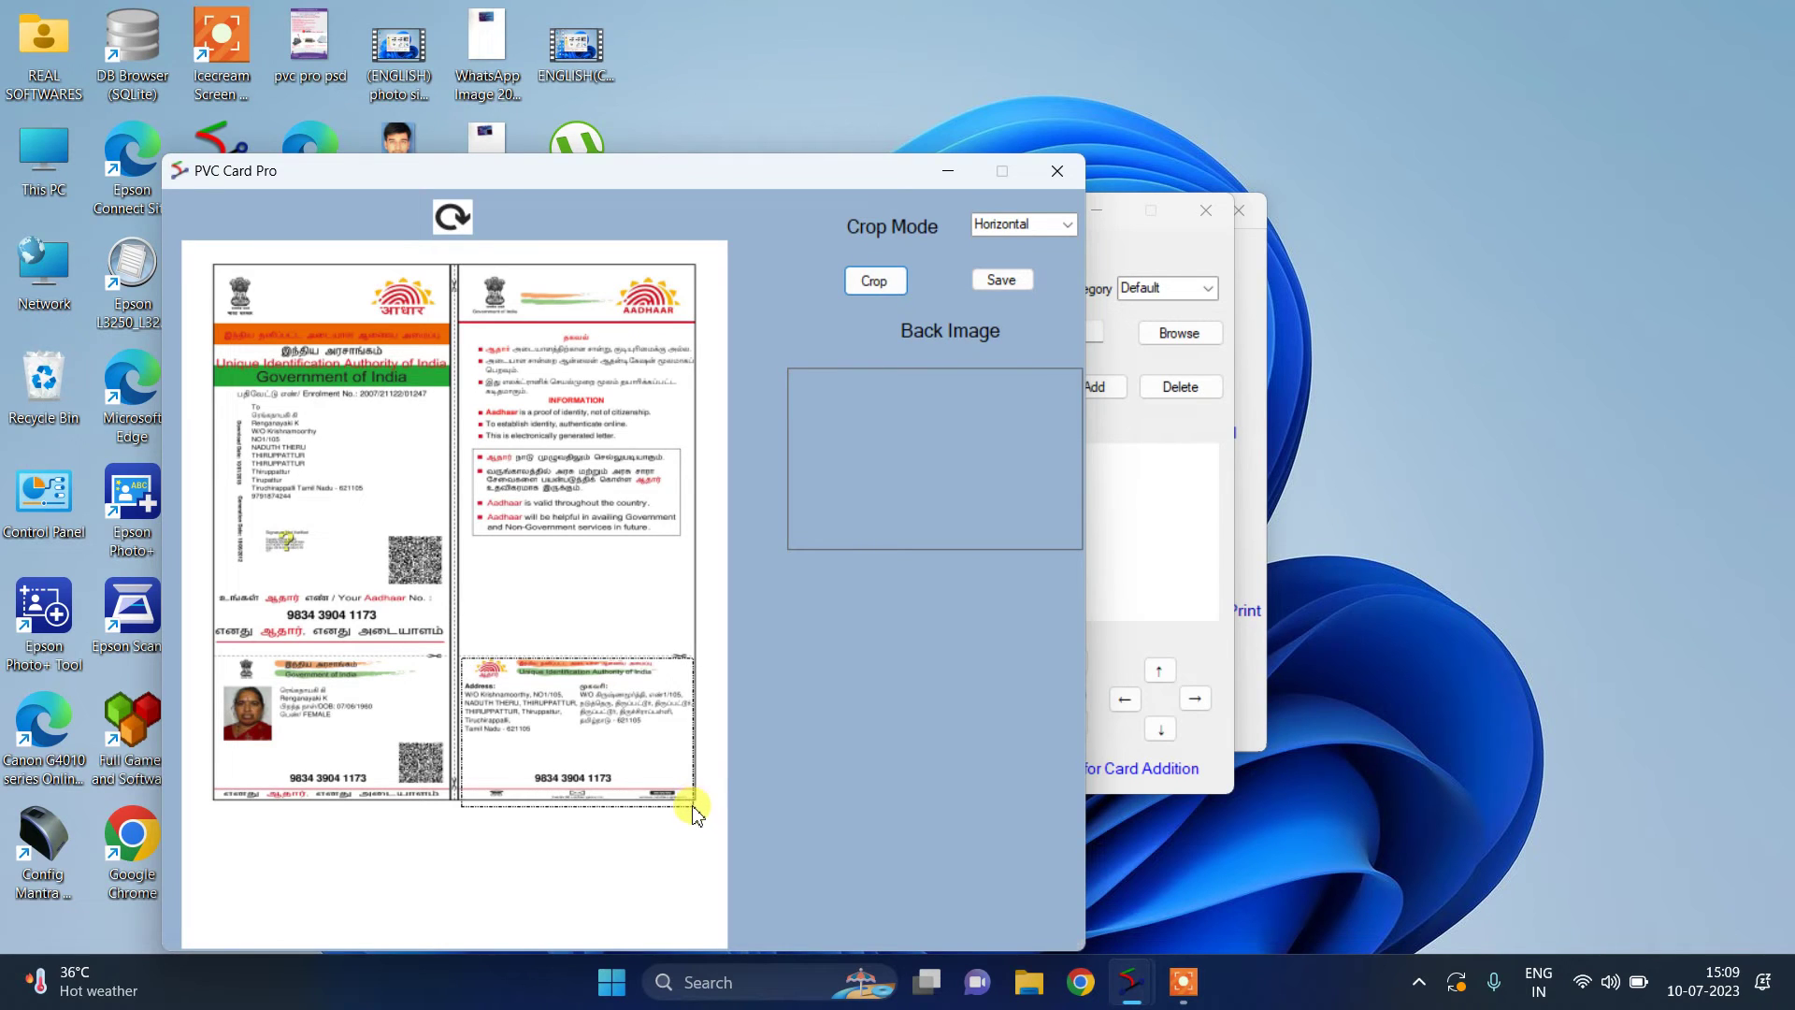
pyautogui.click(879, 281)
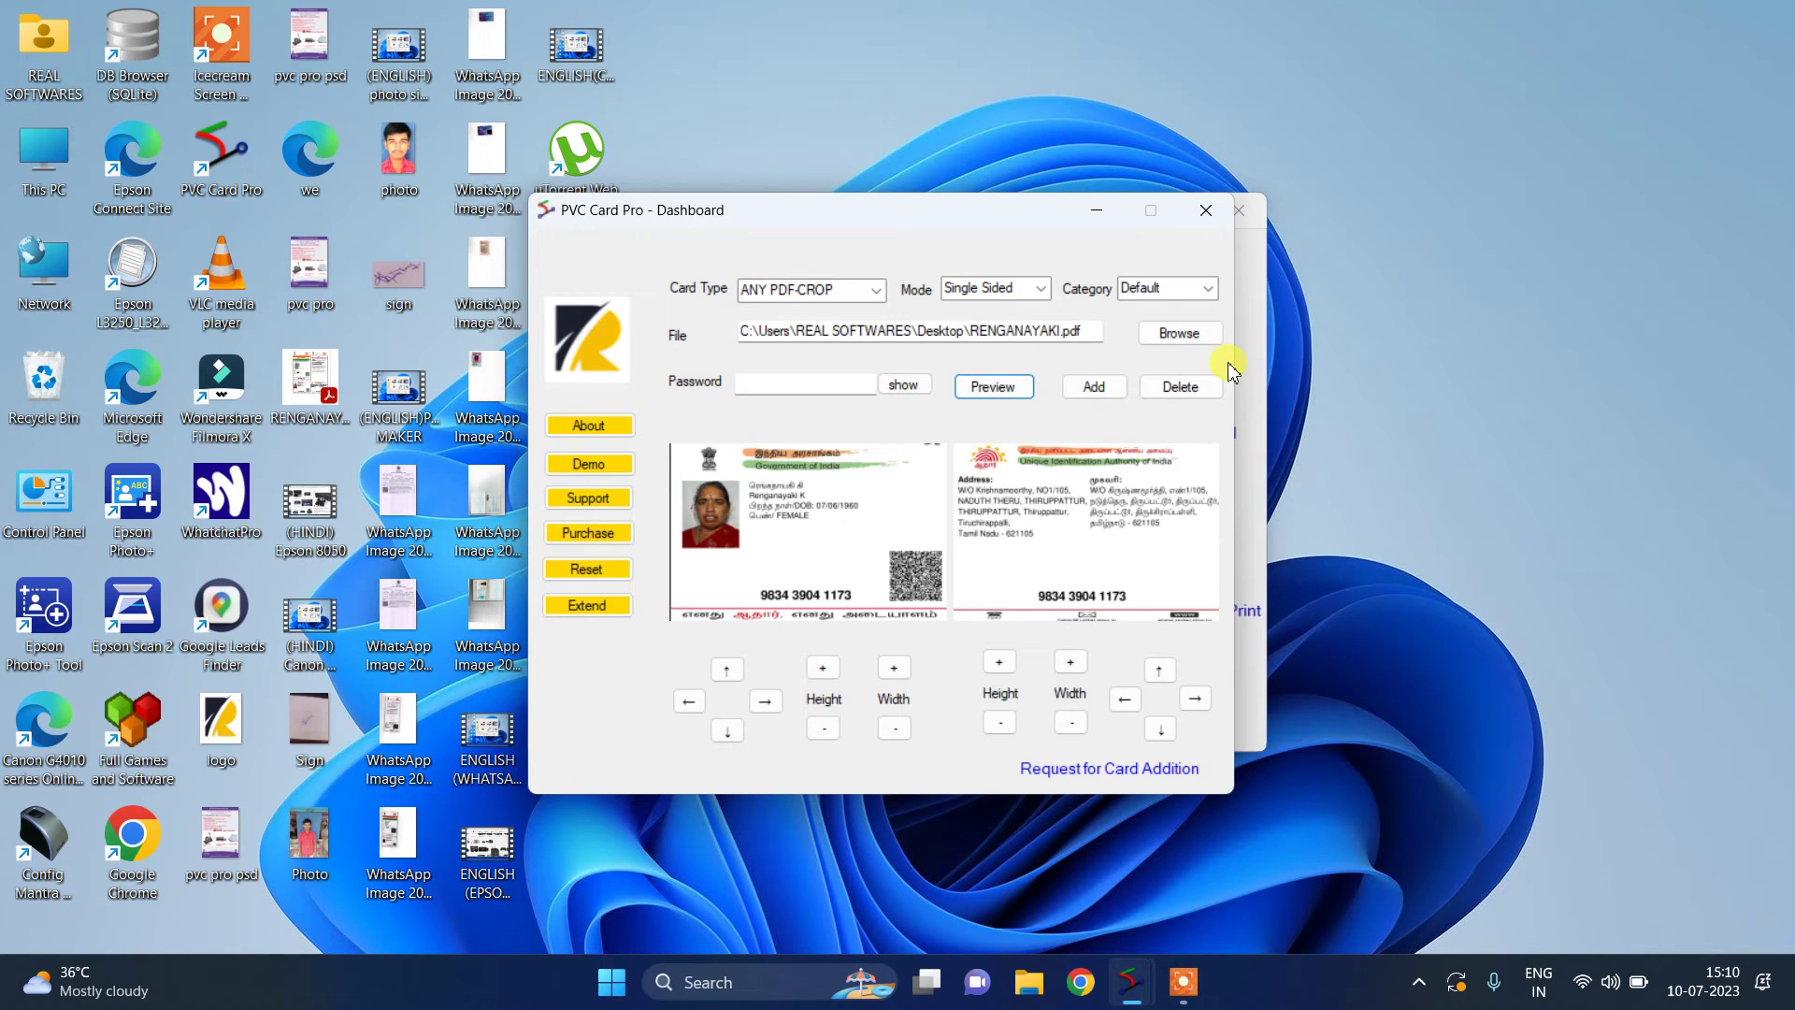
pyautogui.click(1083, 394)
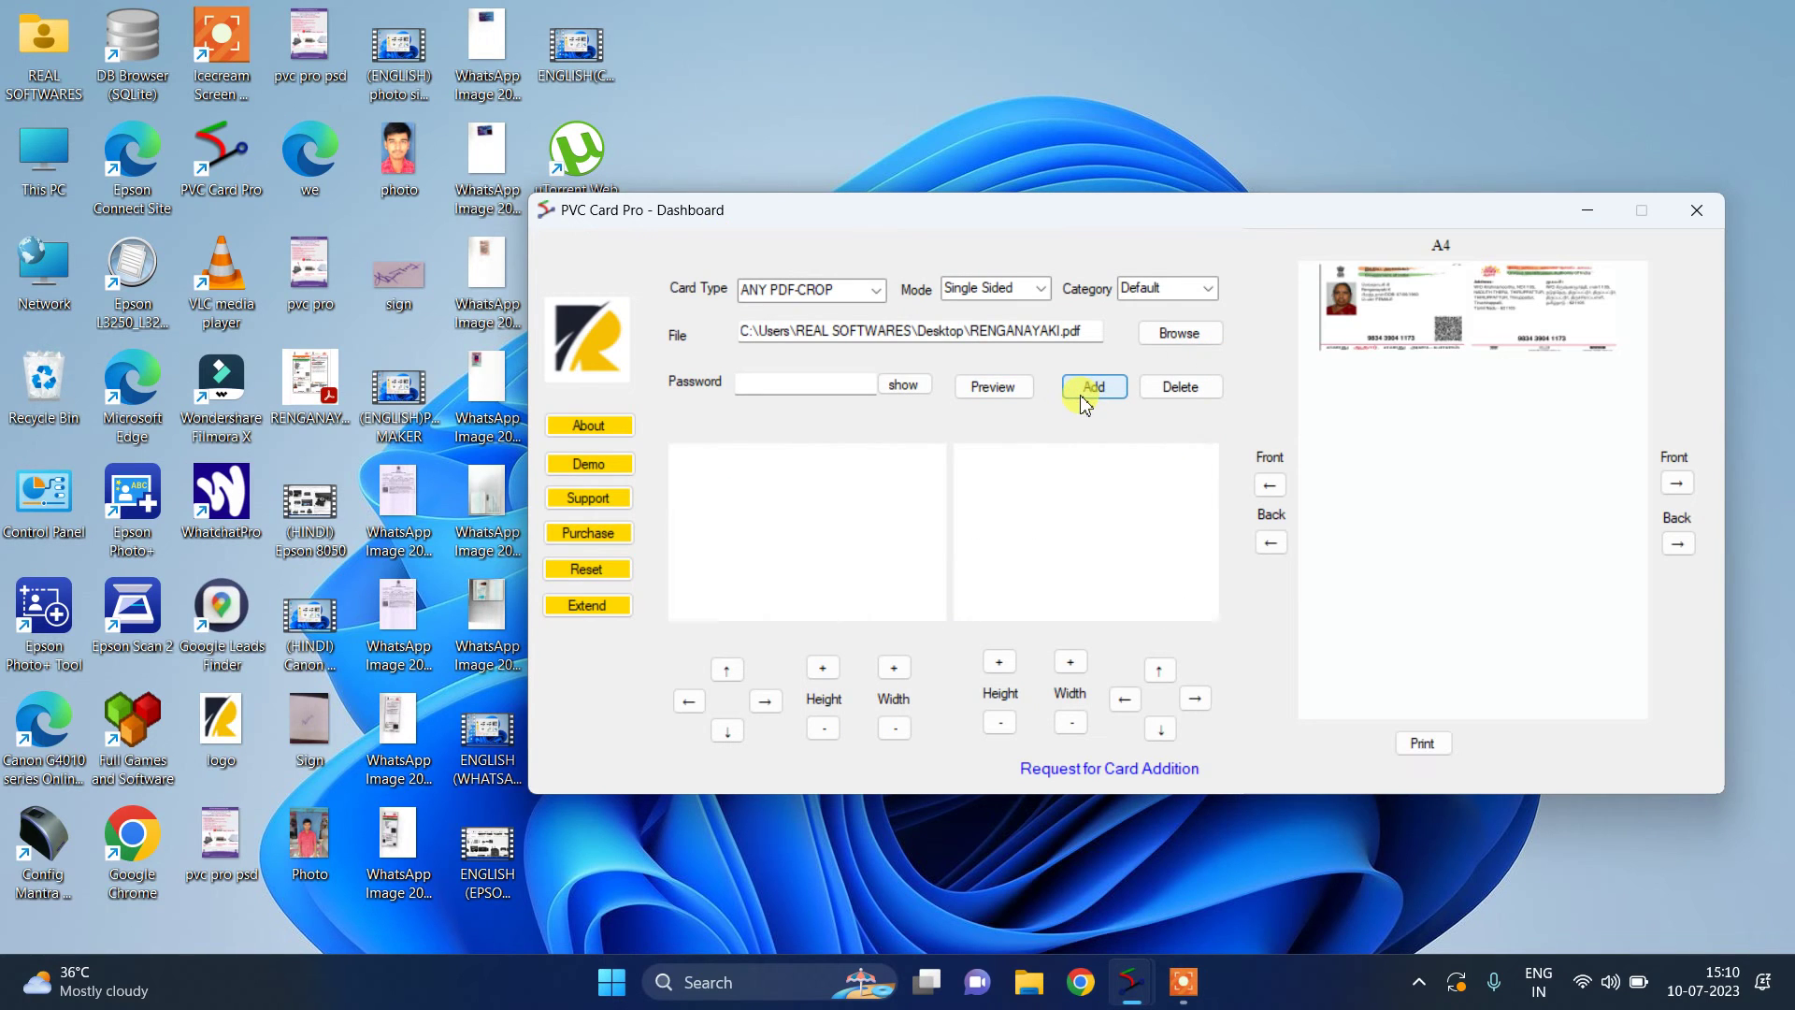
pyautogui.click(1417, 745)
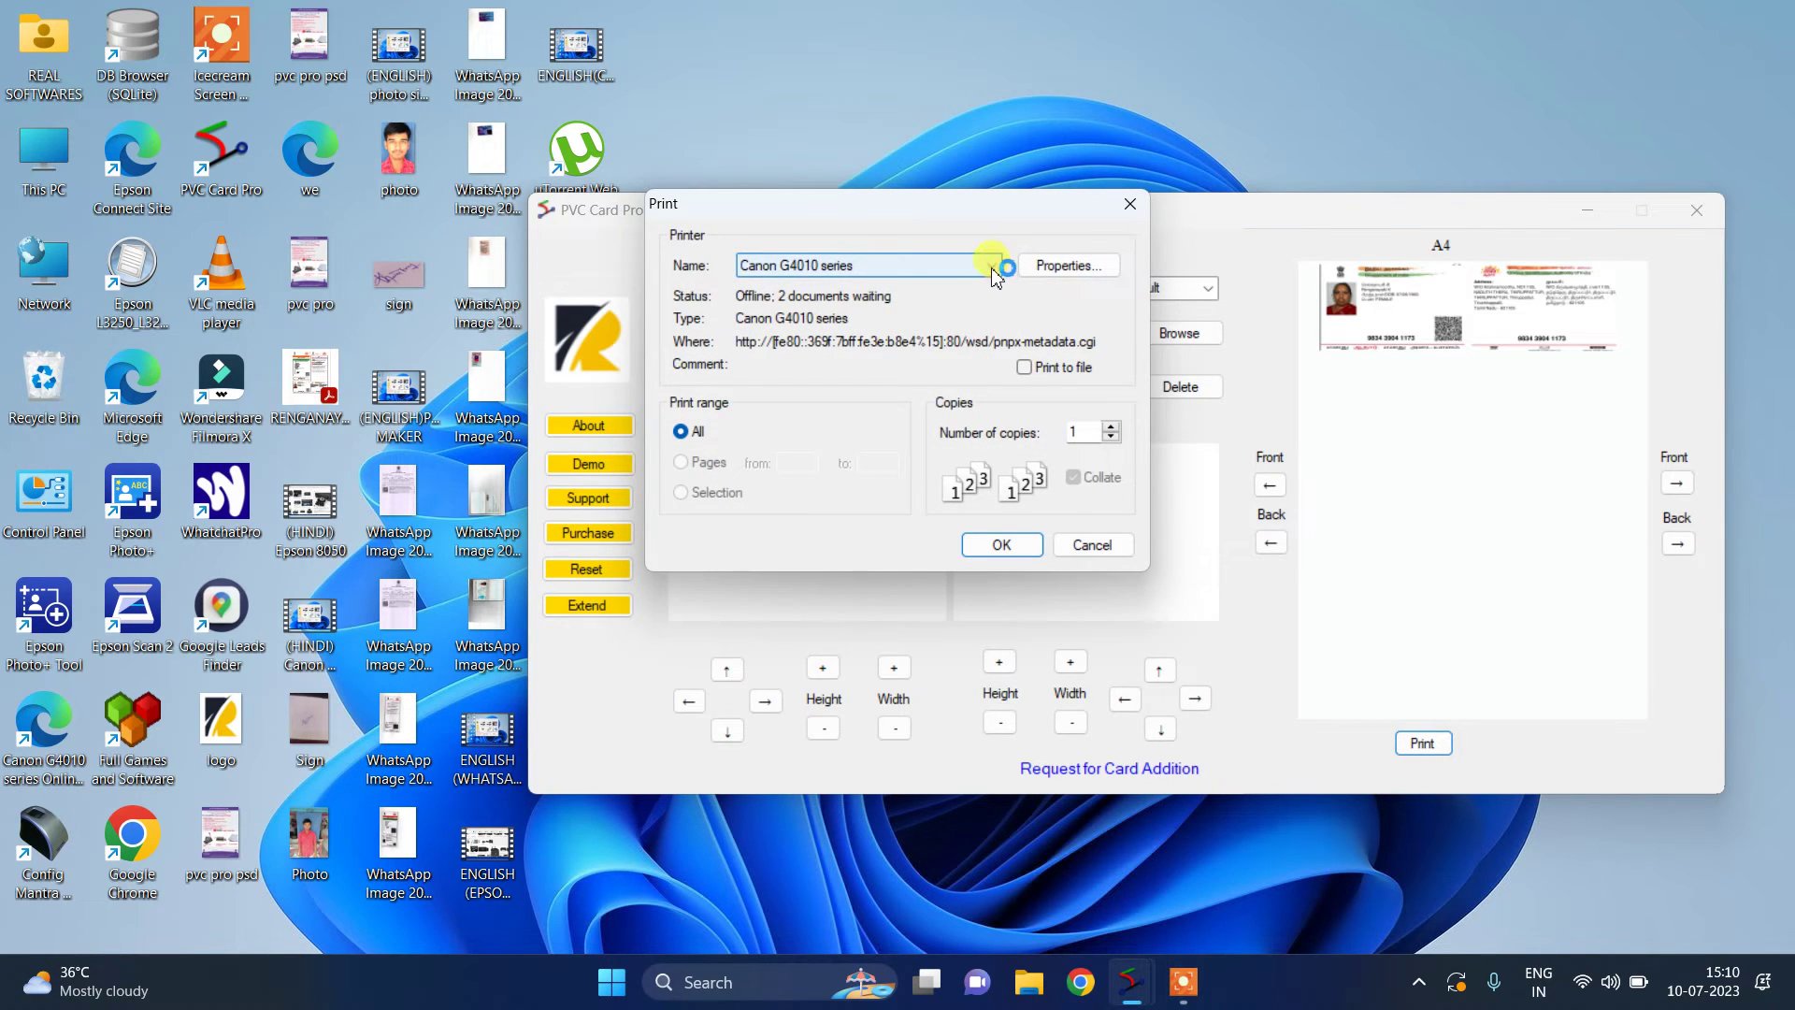
# Keep Canon G4010 series as the printer and close the Print dialog without printing
pyautogui.click(994, 269)
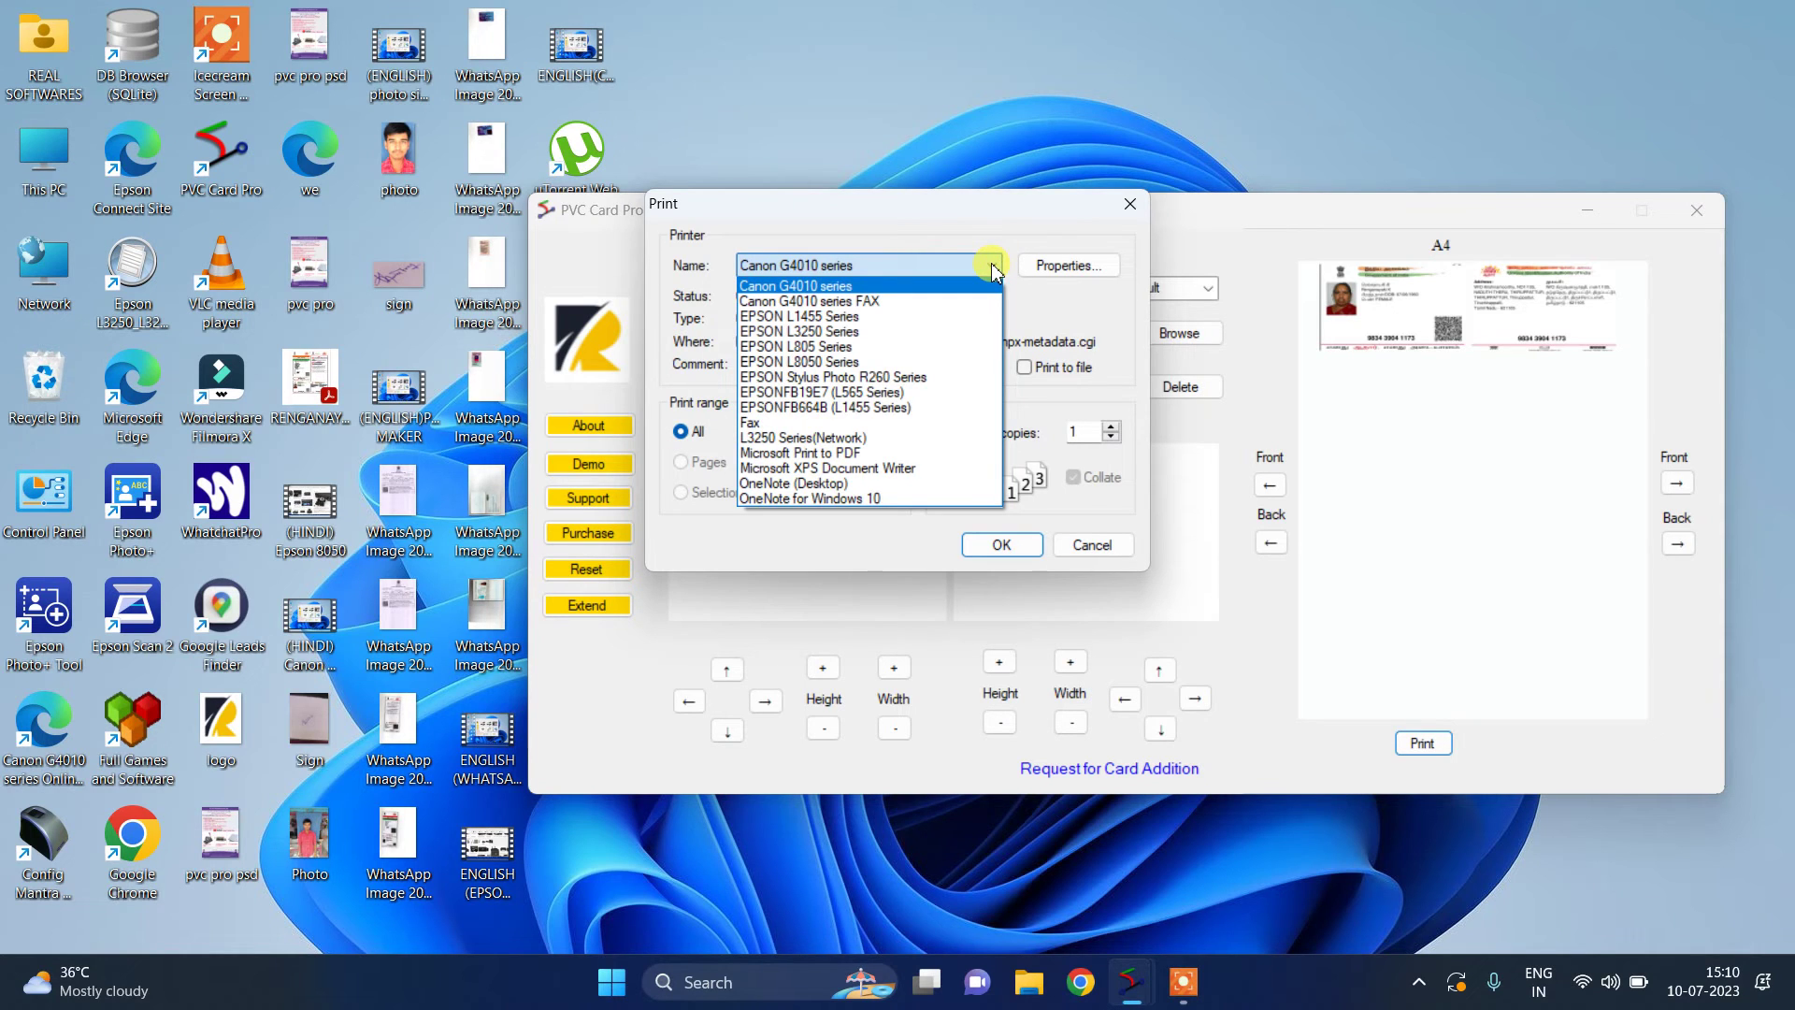
pyautogui.click(1128, 205)
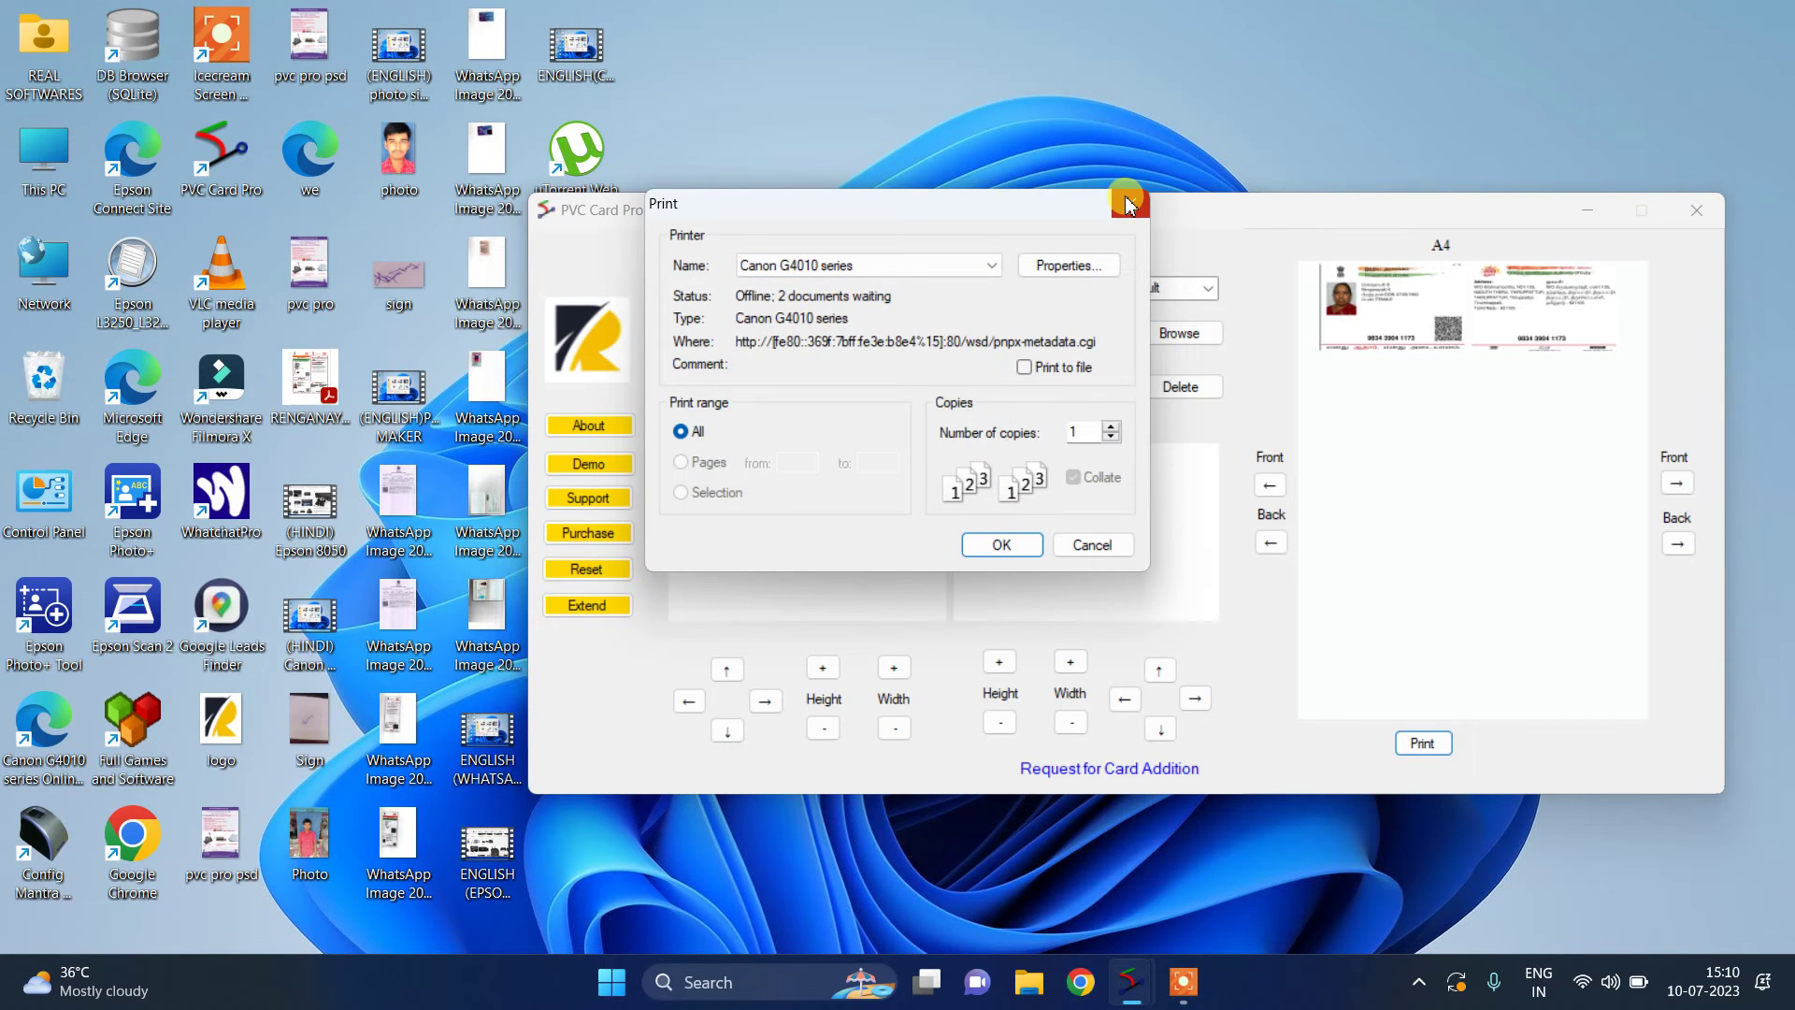
pyautogui.click(1128, 206)
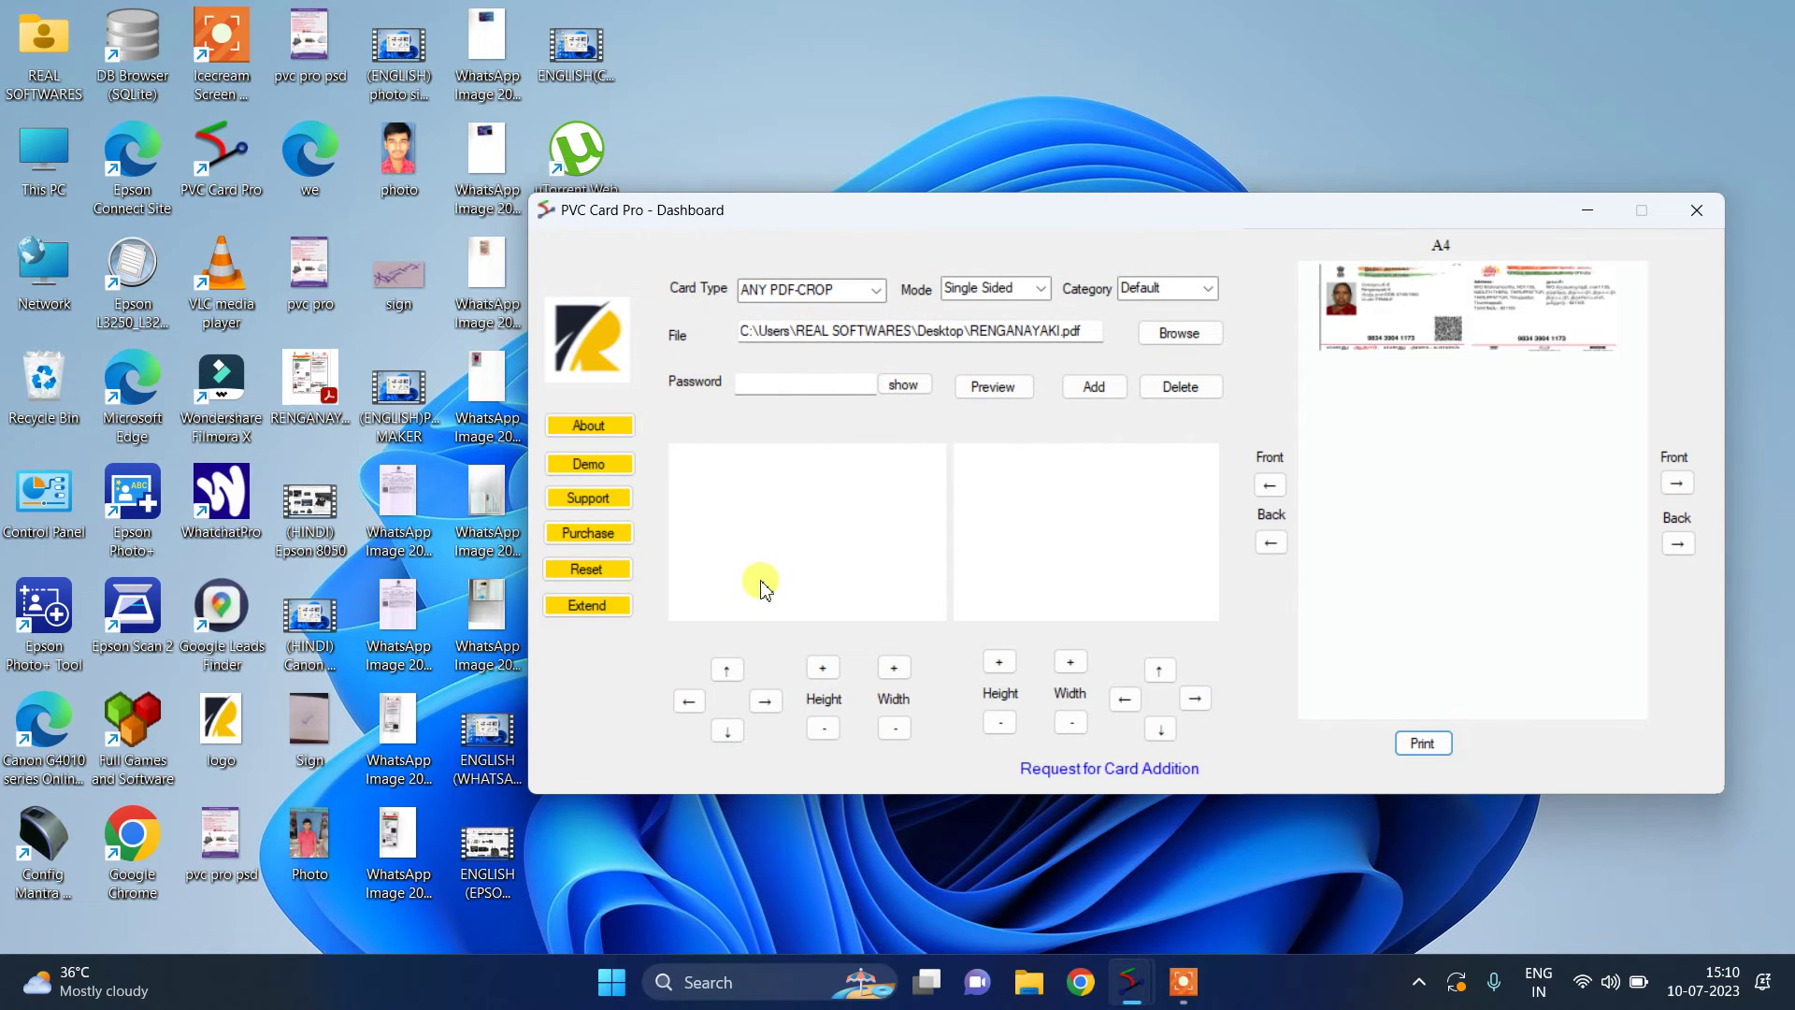
# Preview the PDF again, dismiss the memory warning, and add a second card copy below the first
pyautogui.click(1017, 397)
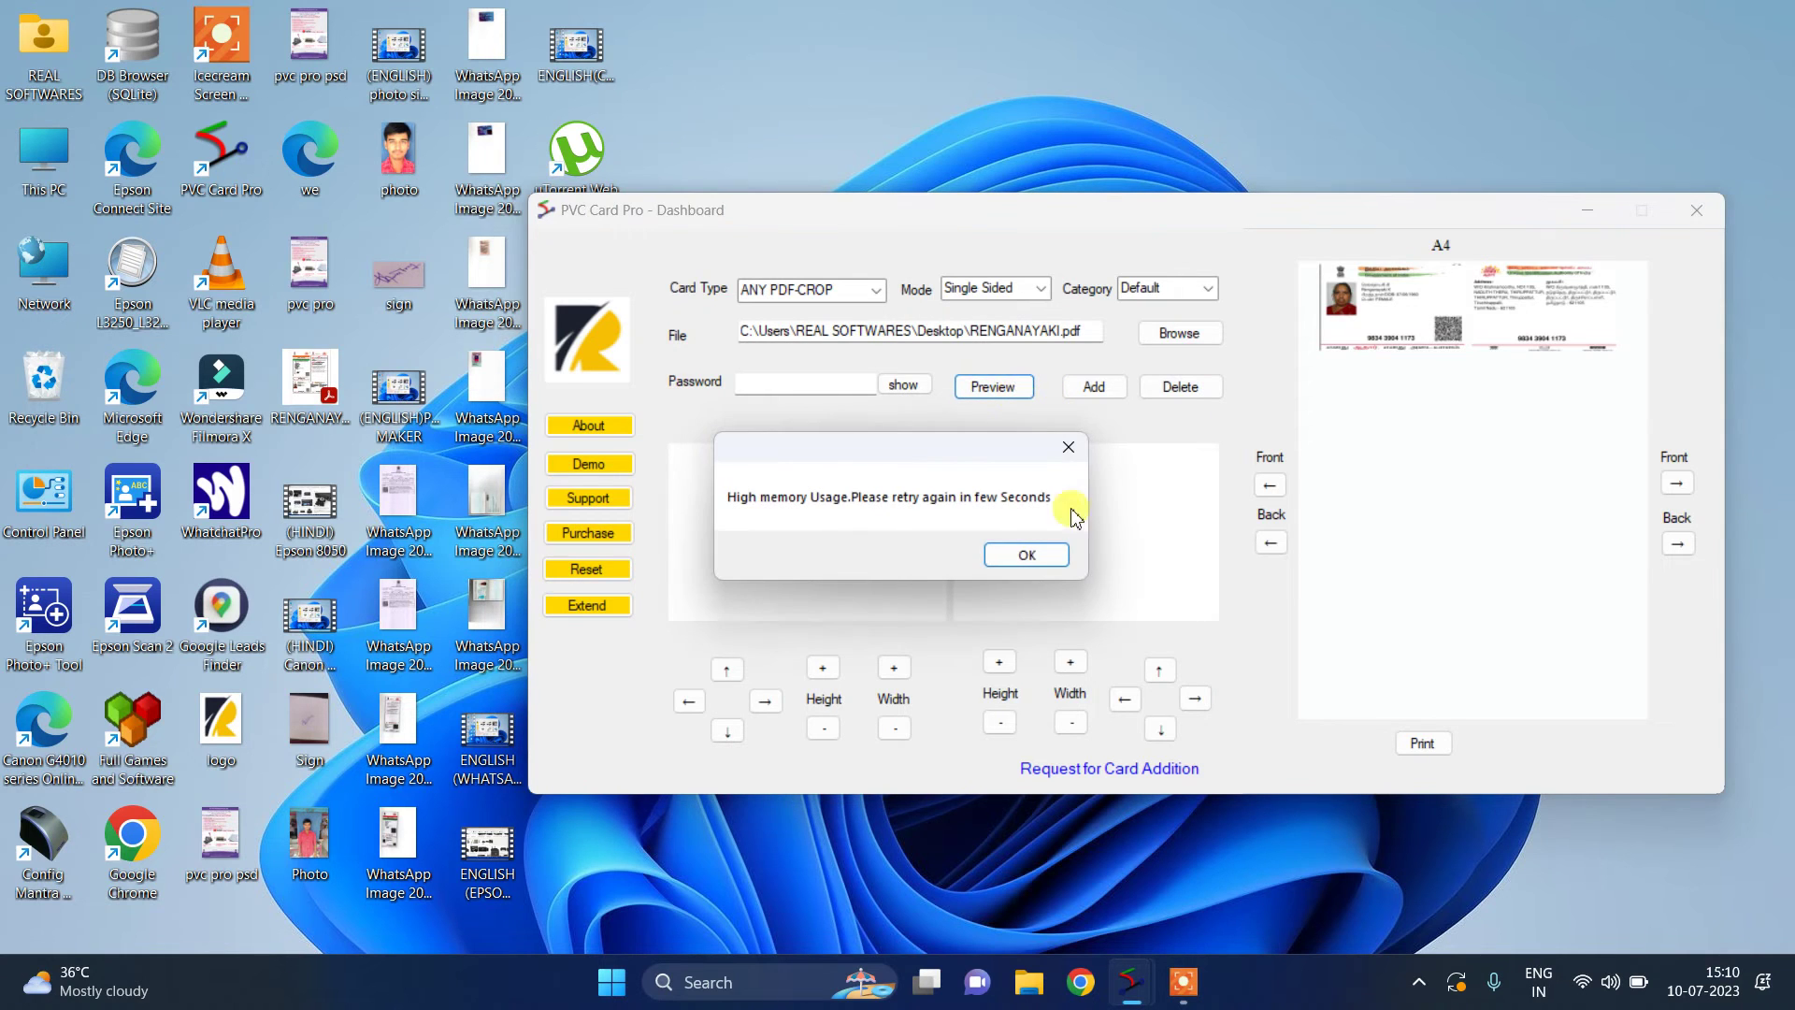
pyautogui.click(1070, 456)
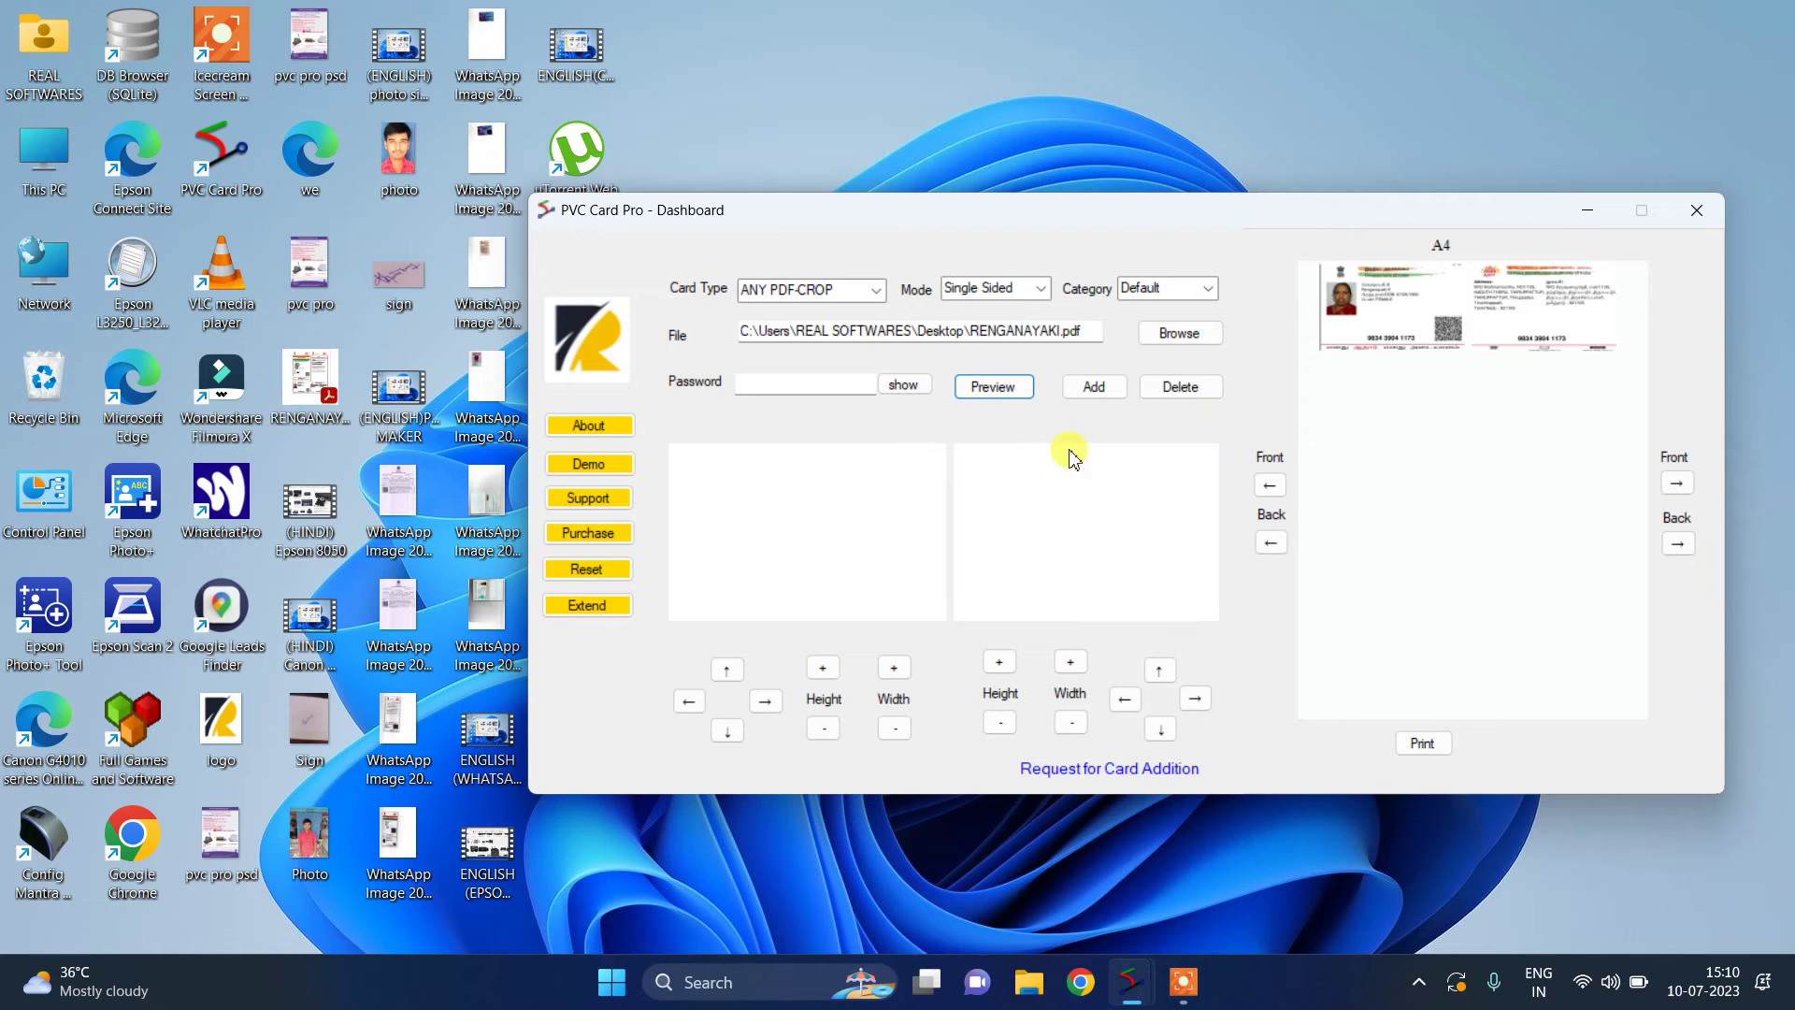
pyautogui.click(1072, 393)
pyautogui.click(1073, 393)
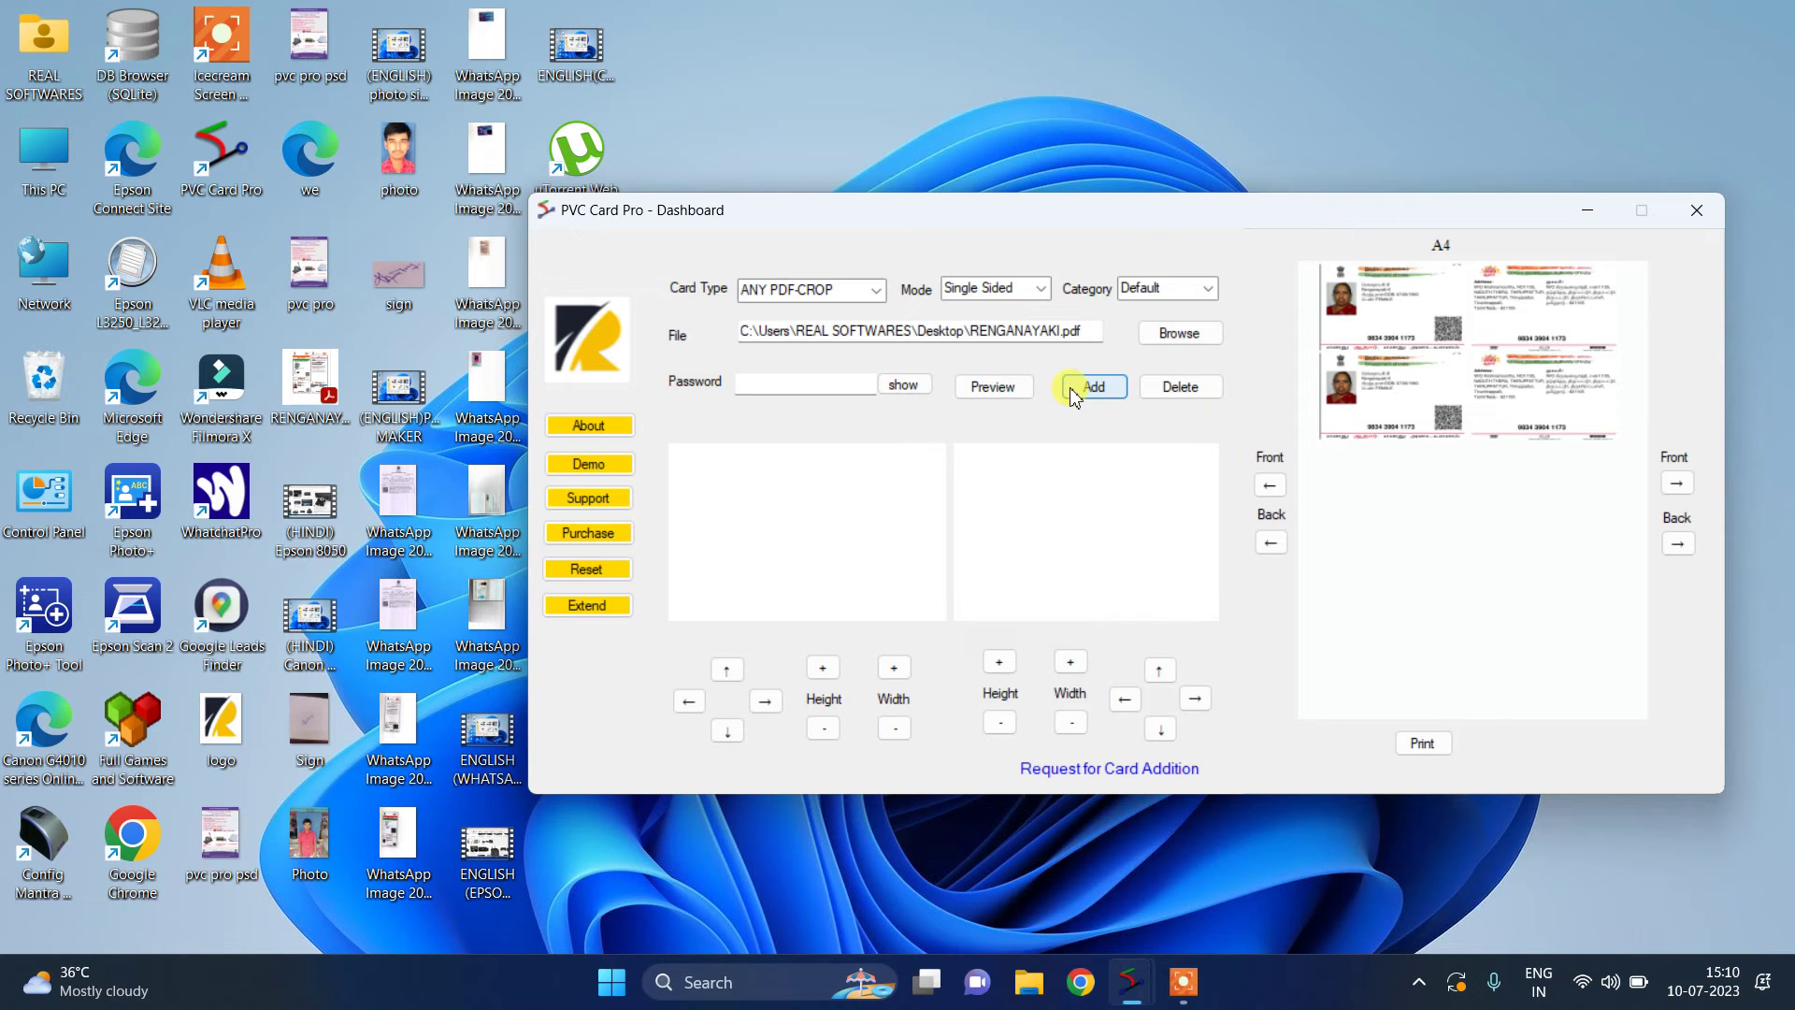
pyautogui.click(998, 403)
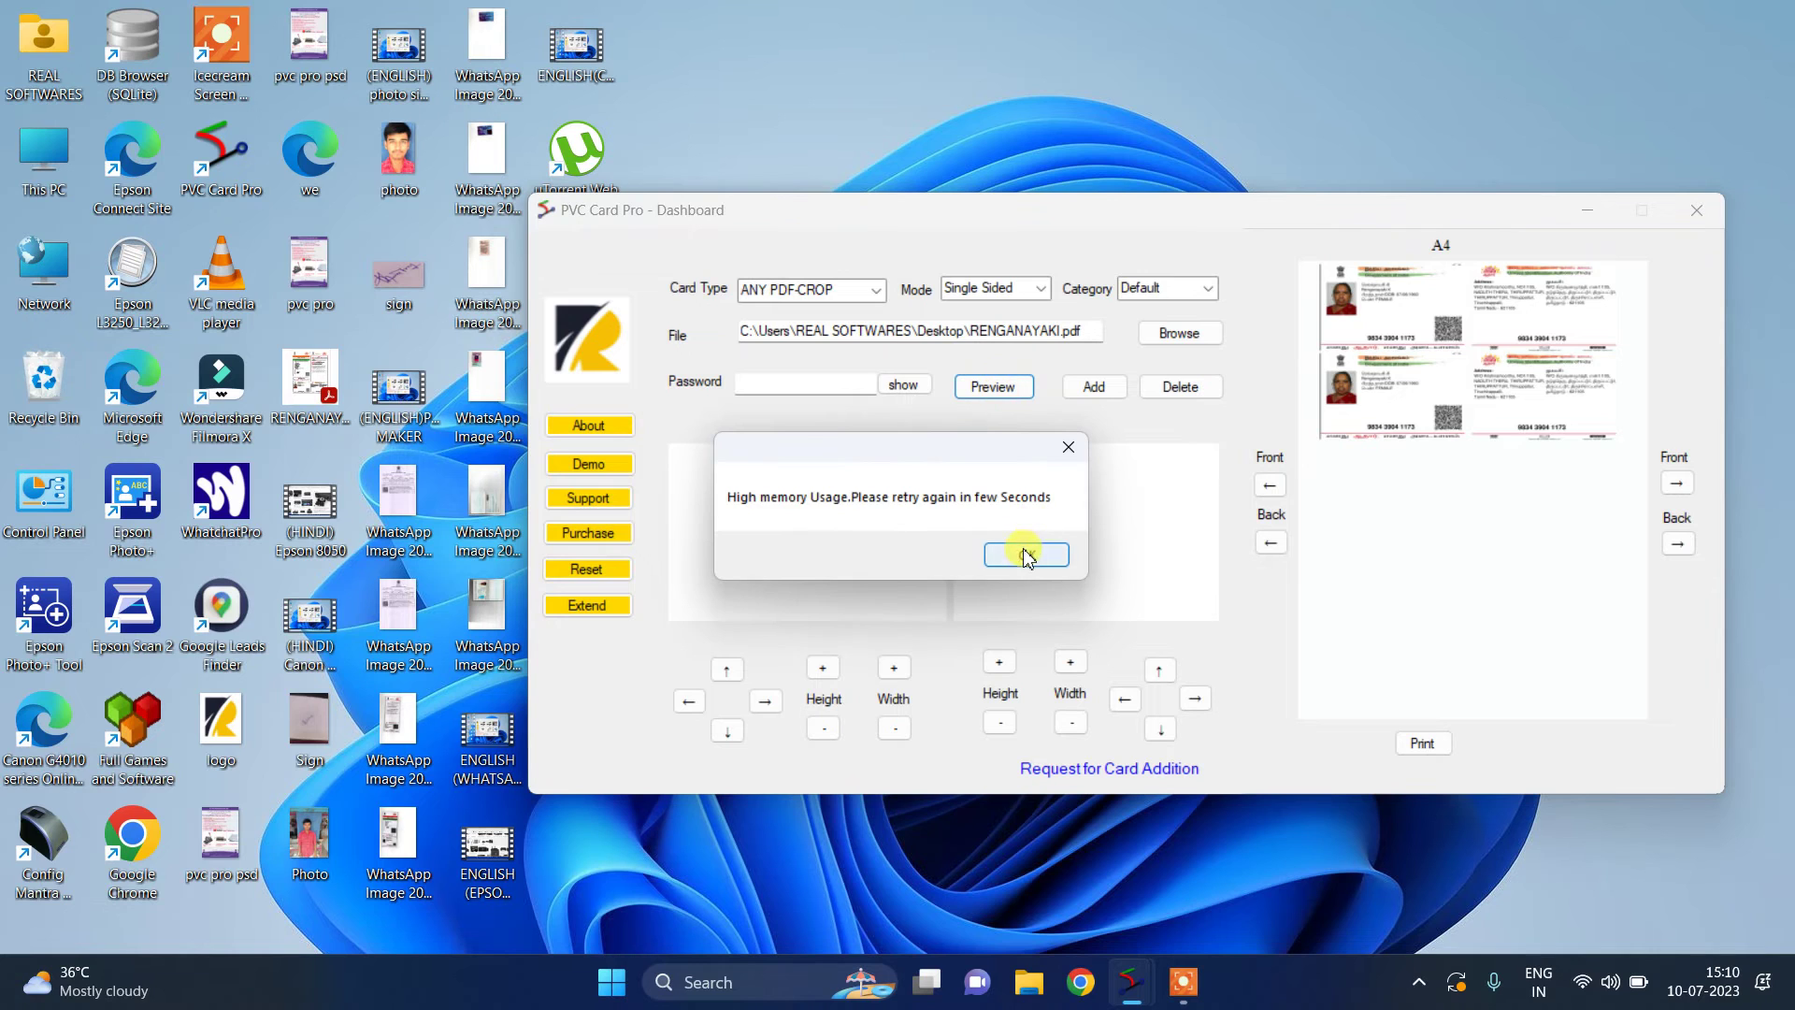
pyautogui.click(1022, 554)
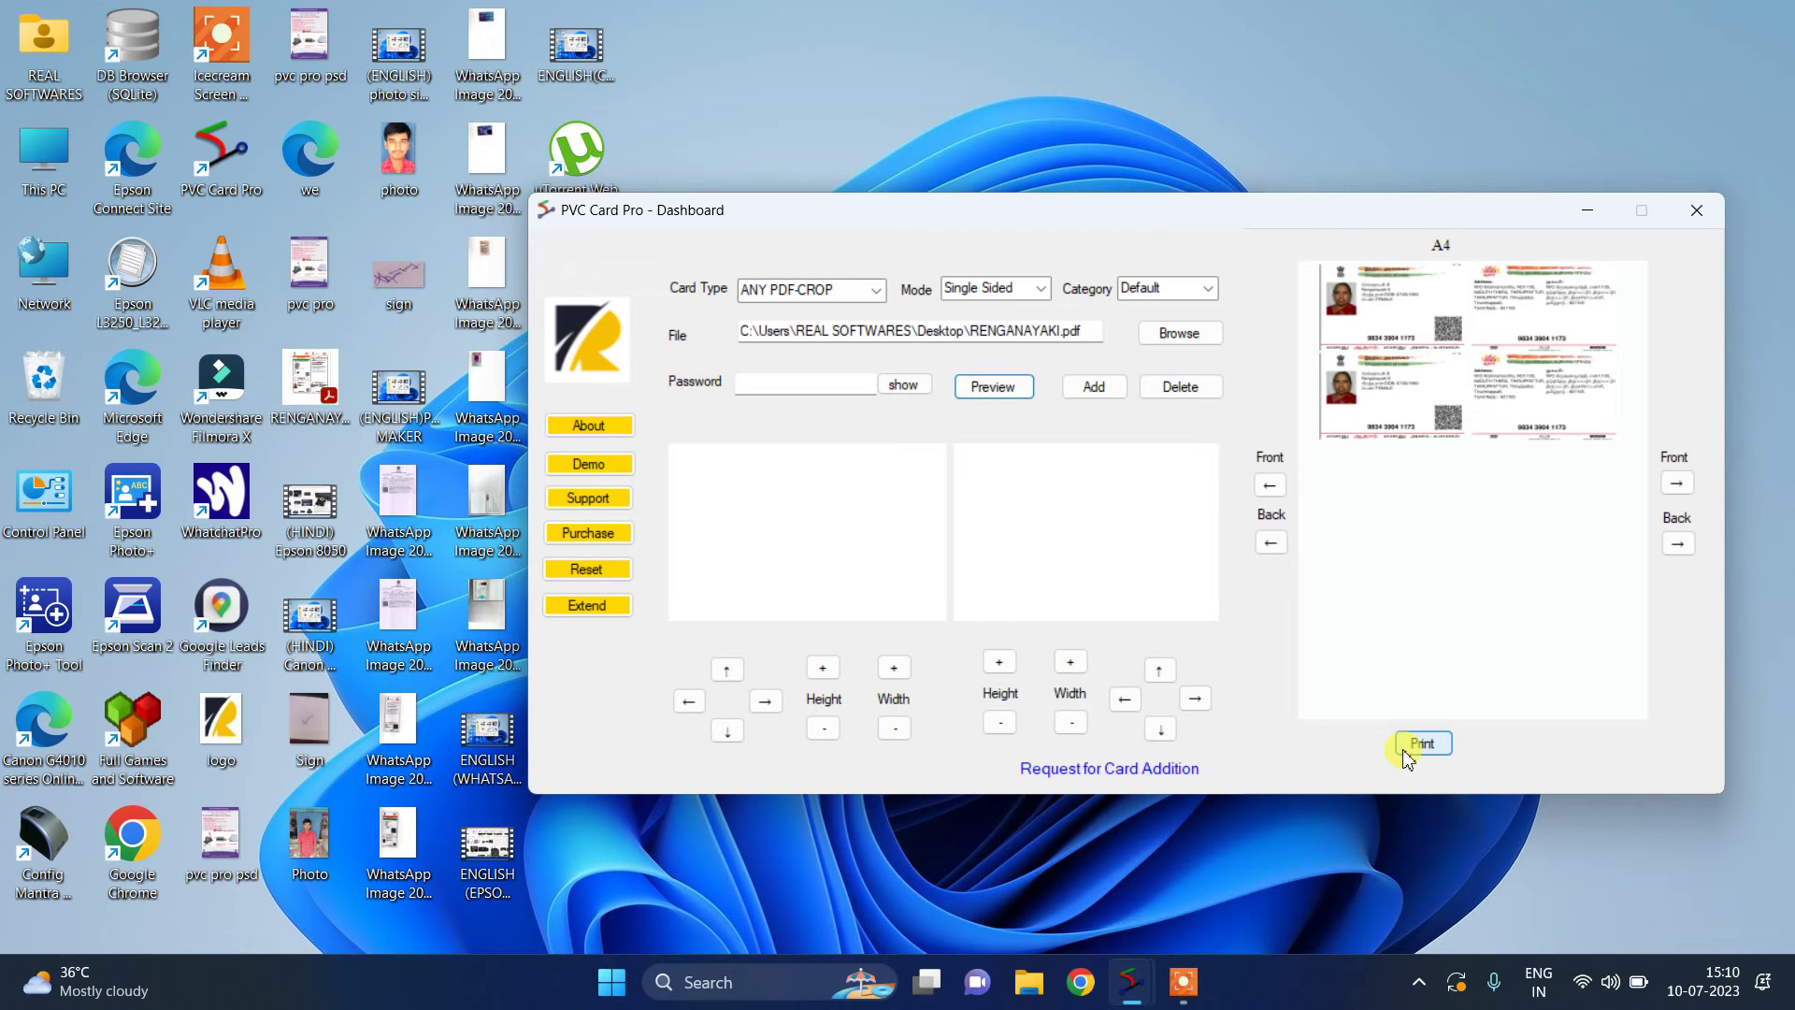
# Remove both card copies from the A4 sheet, then preview and dismiss the memory warning
pyautogui.click(1176, 387)
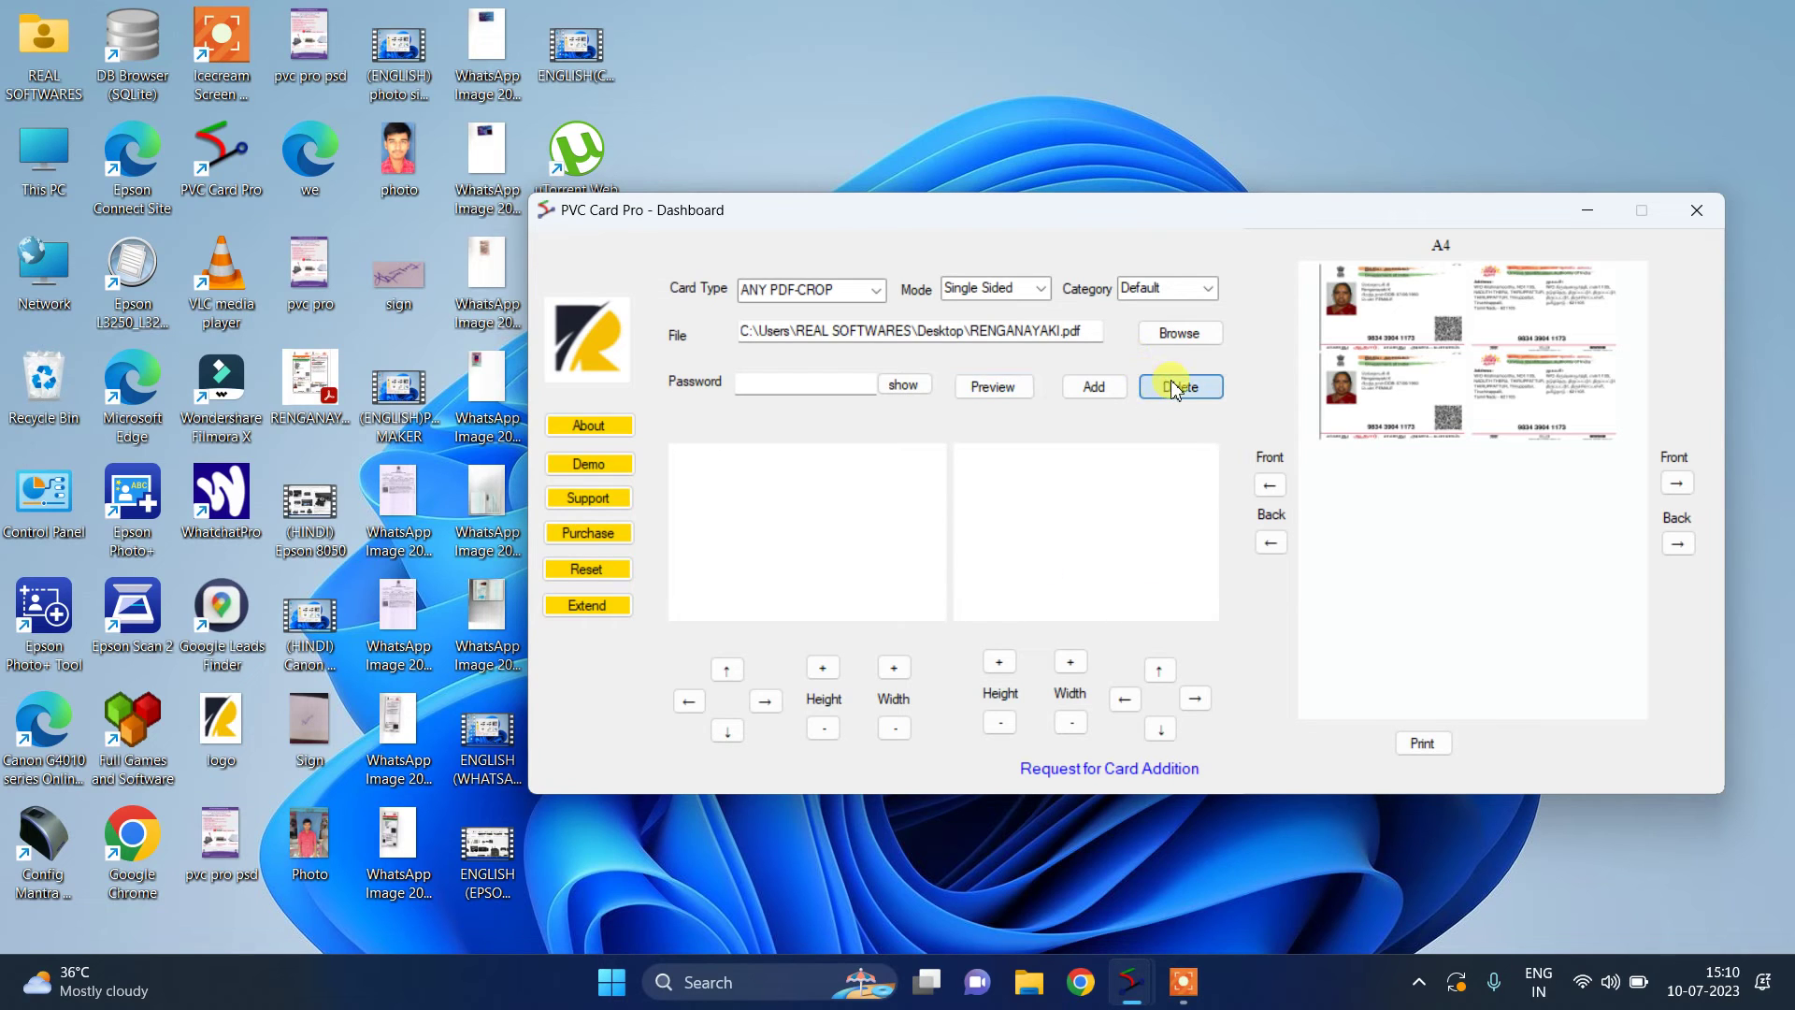
pyautogui.click(1175, 387)
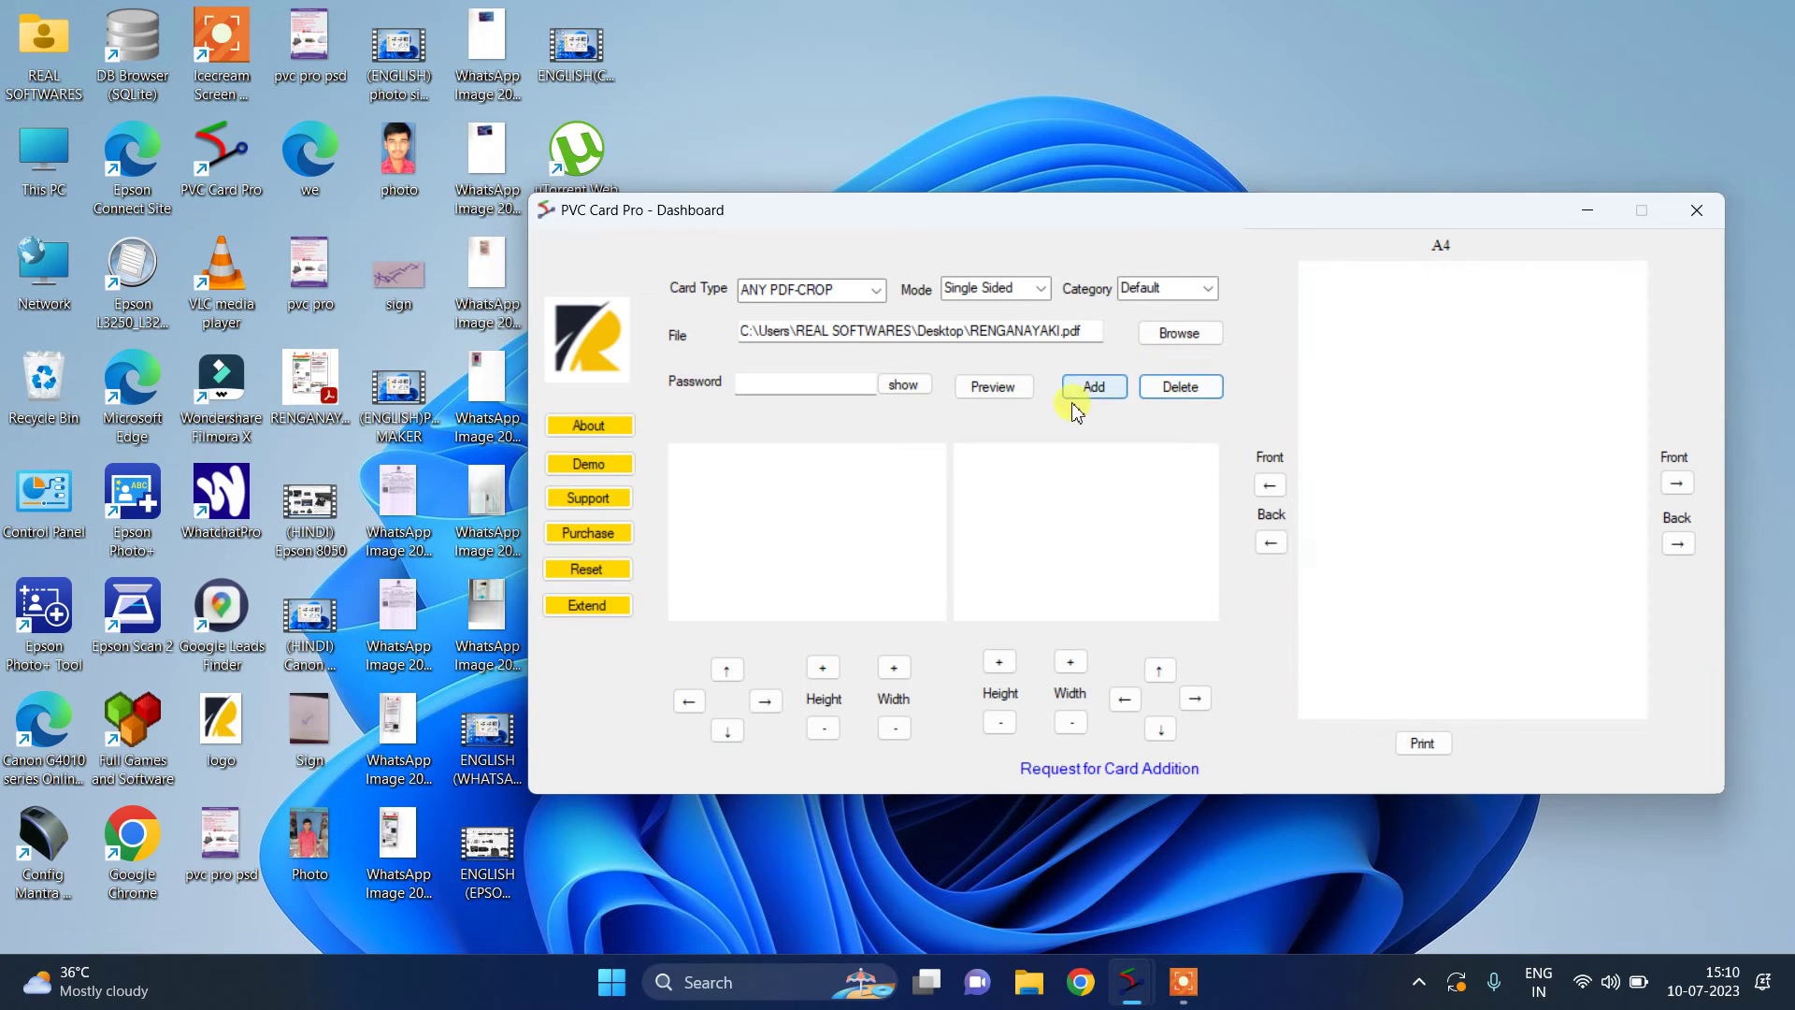
pyautogui.click(1019, 386)
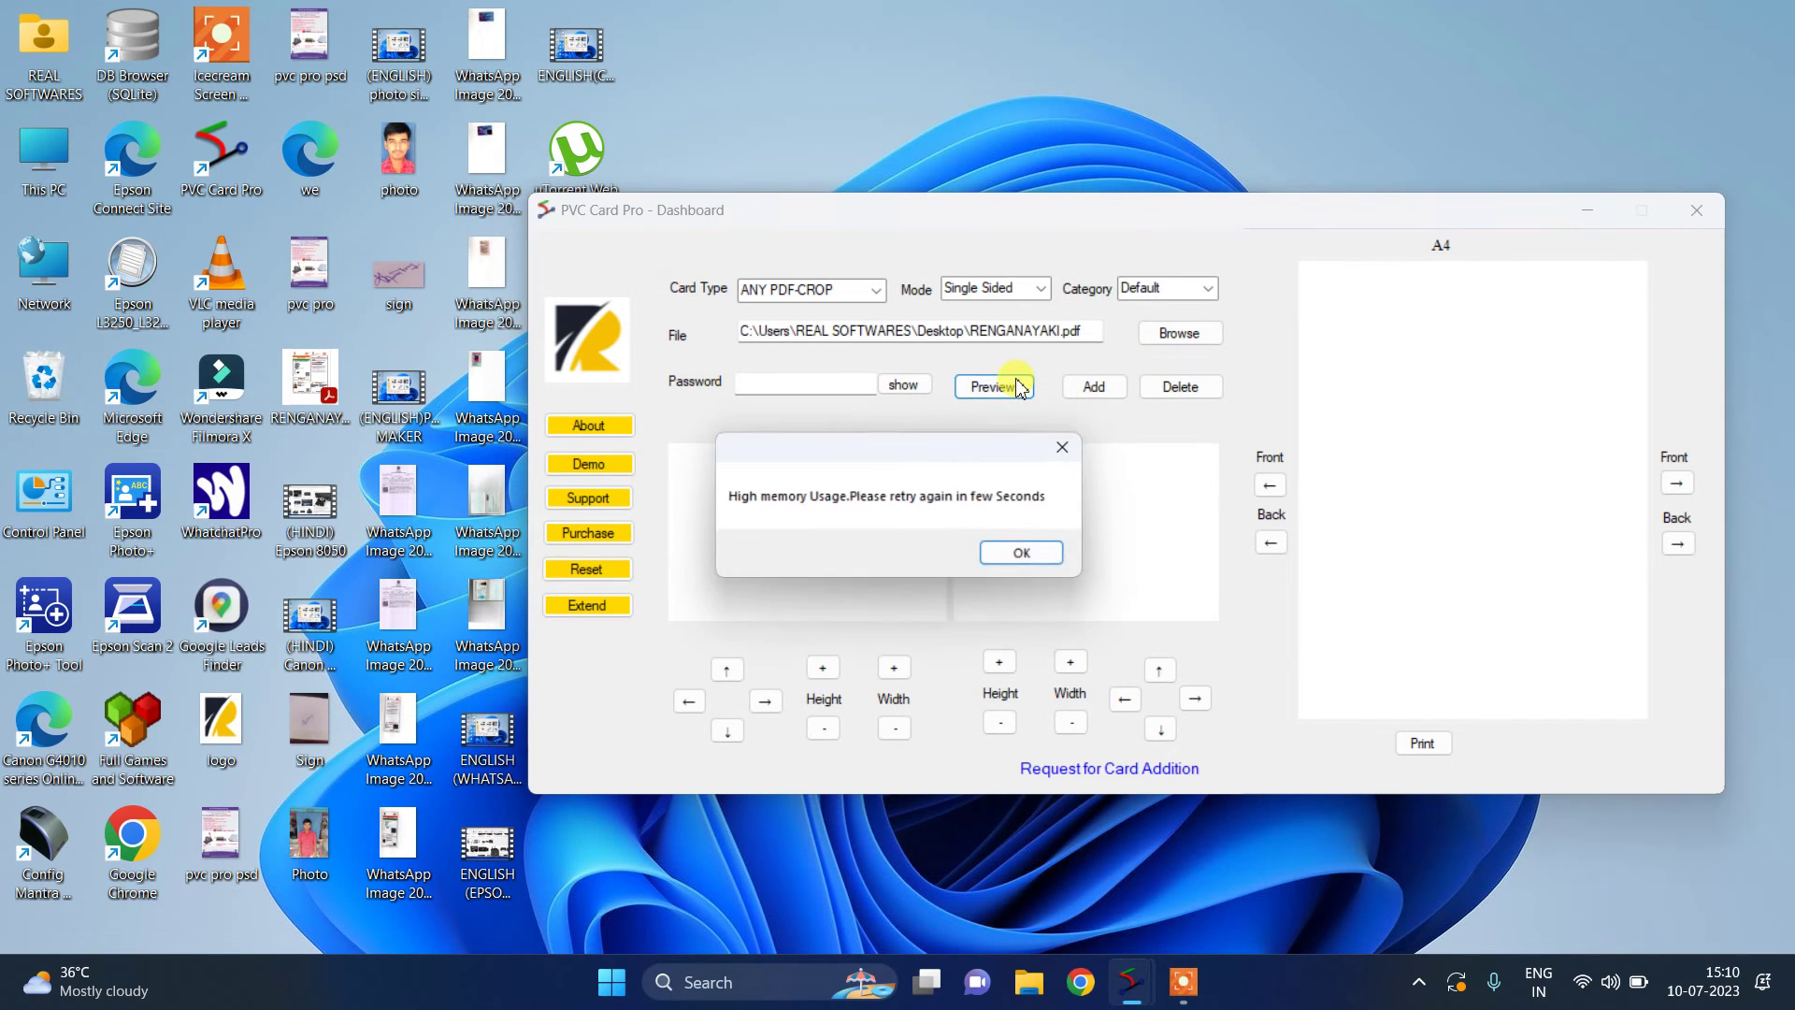
pyautogui.click(1067, 447)
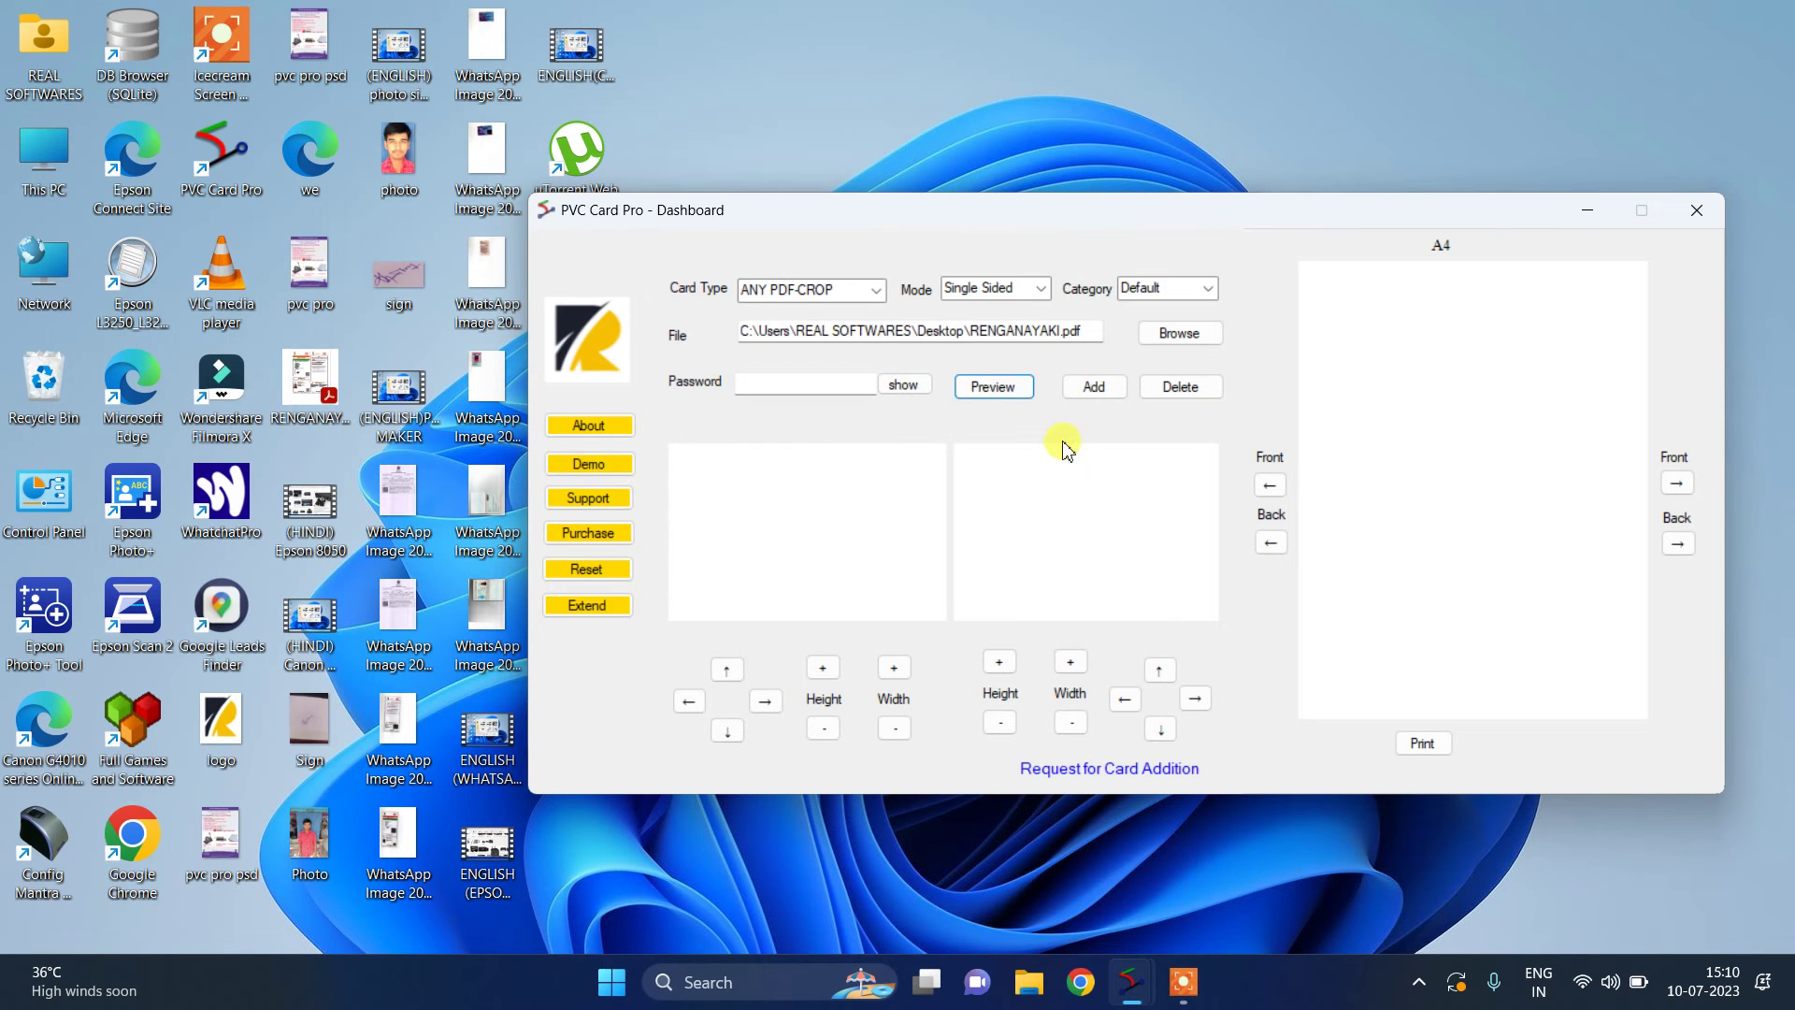
# Reload RENGANAYAKI.pdf, preview it, and dismiss the high memory usage warning
pyautogui.click(1083, 328)
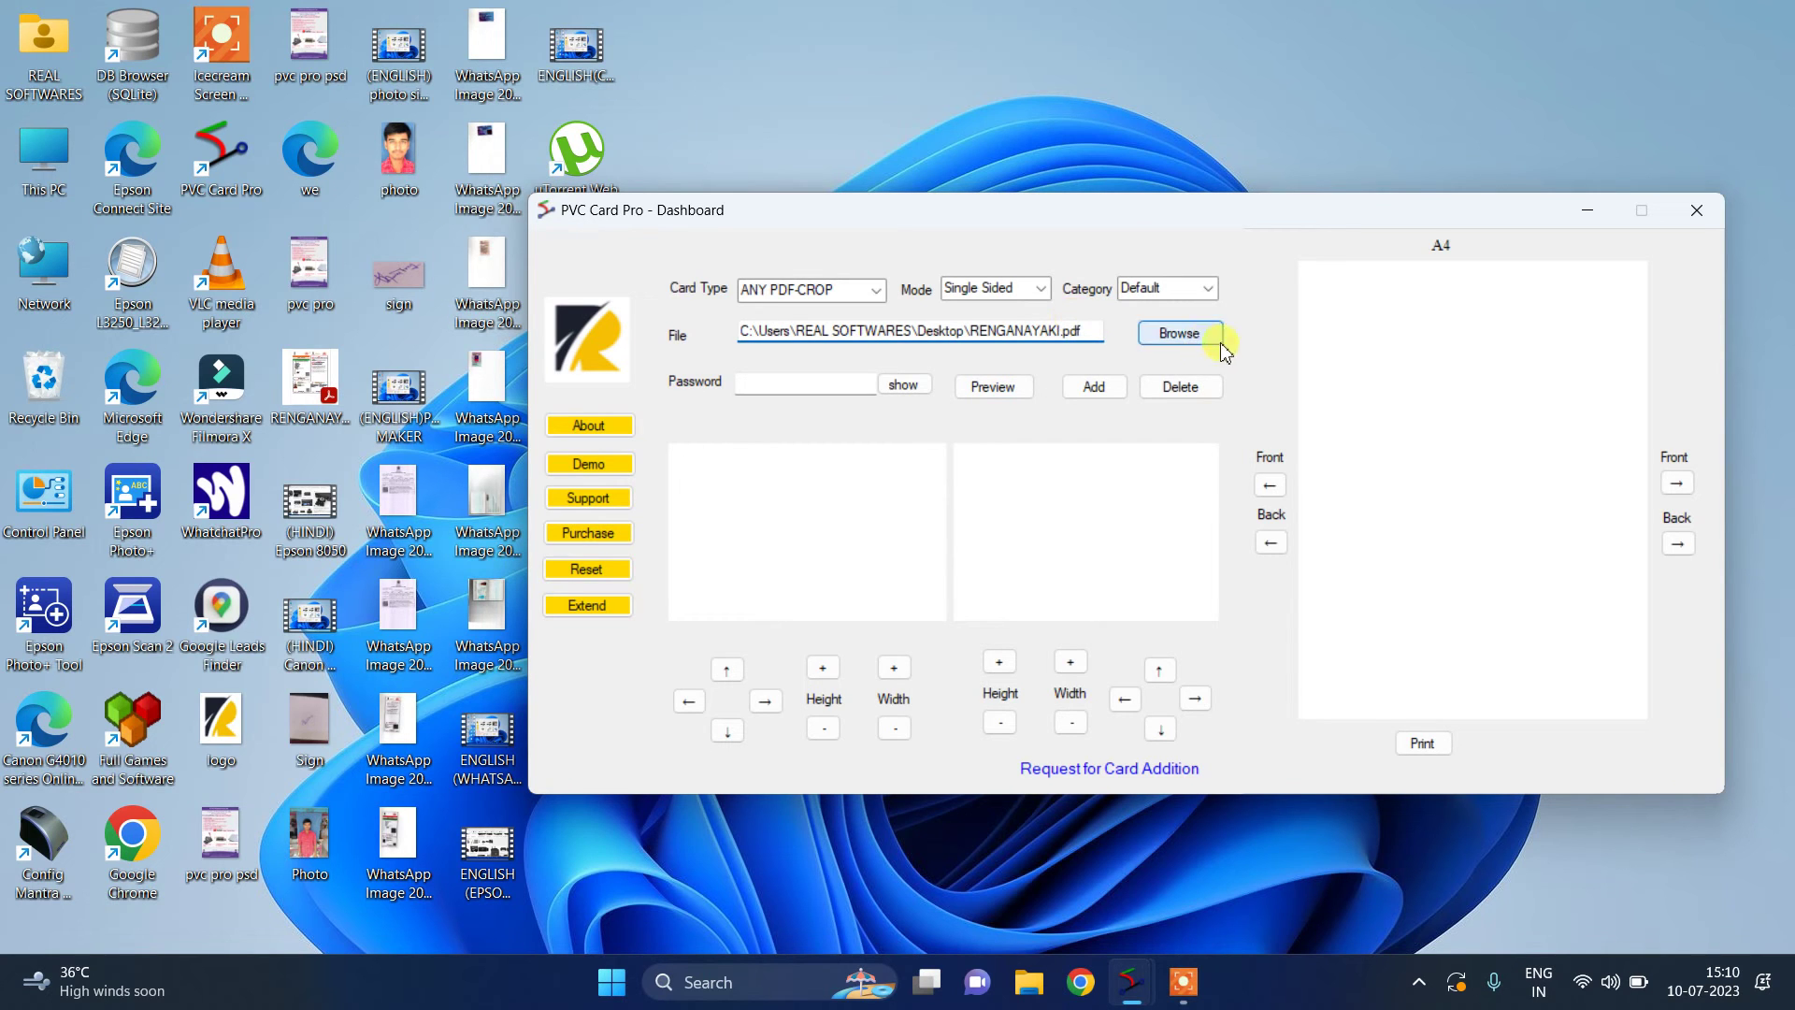
pyautogui.click(1192, 334)
pyautogui.click(812, 439)
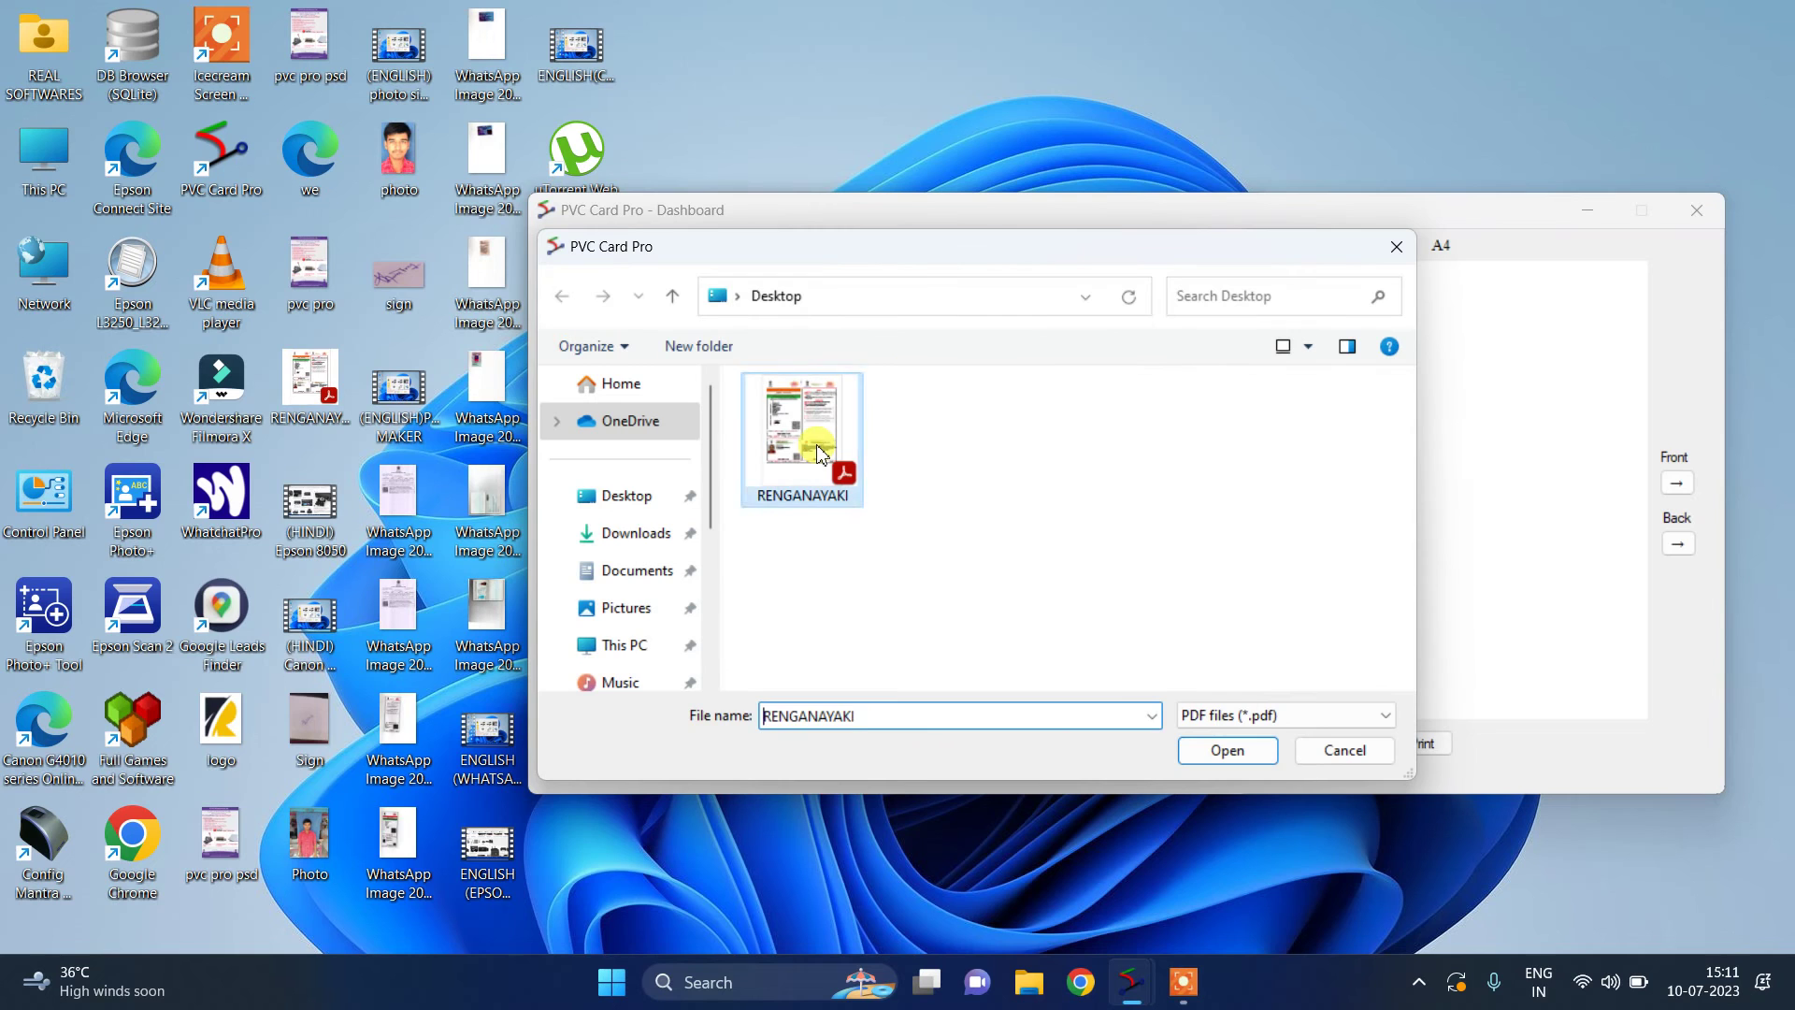
pyautogui.click(1250, 753)
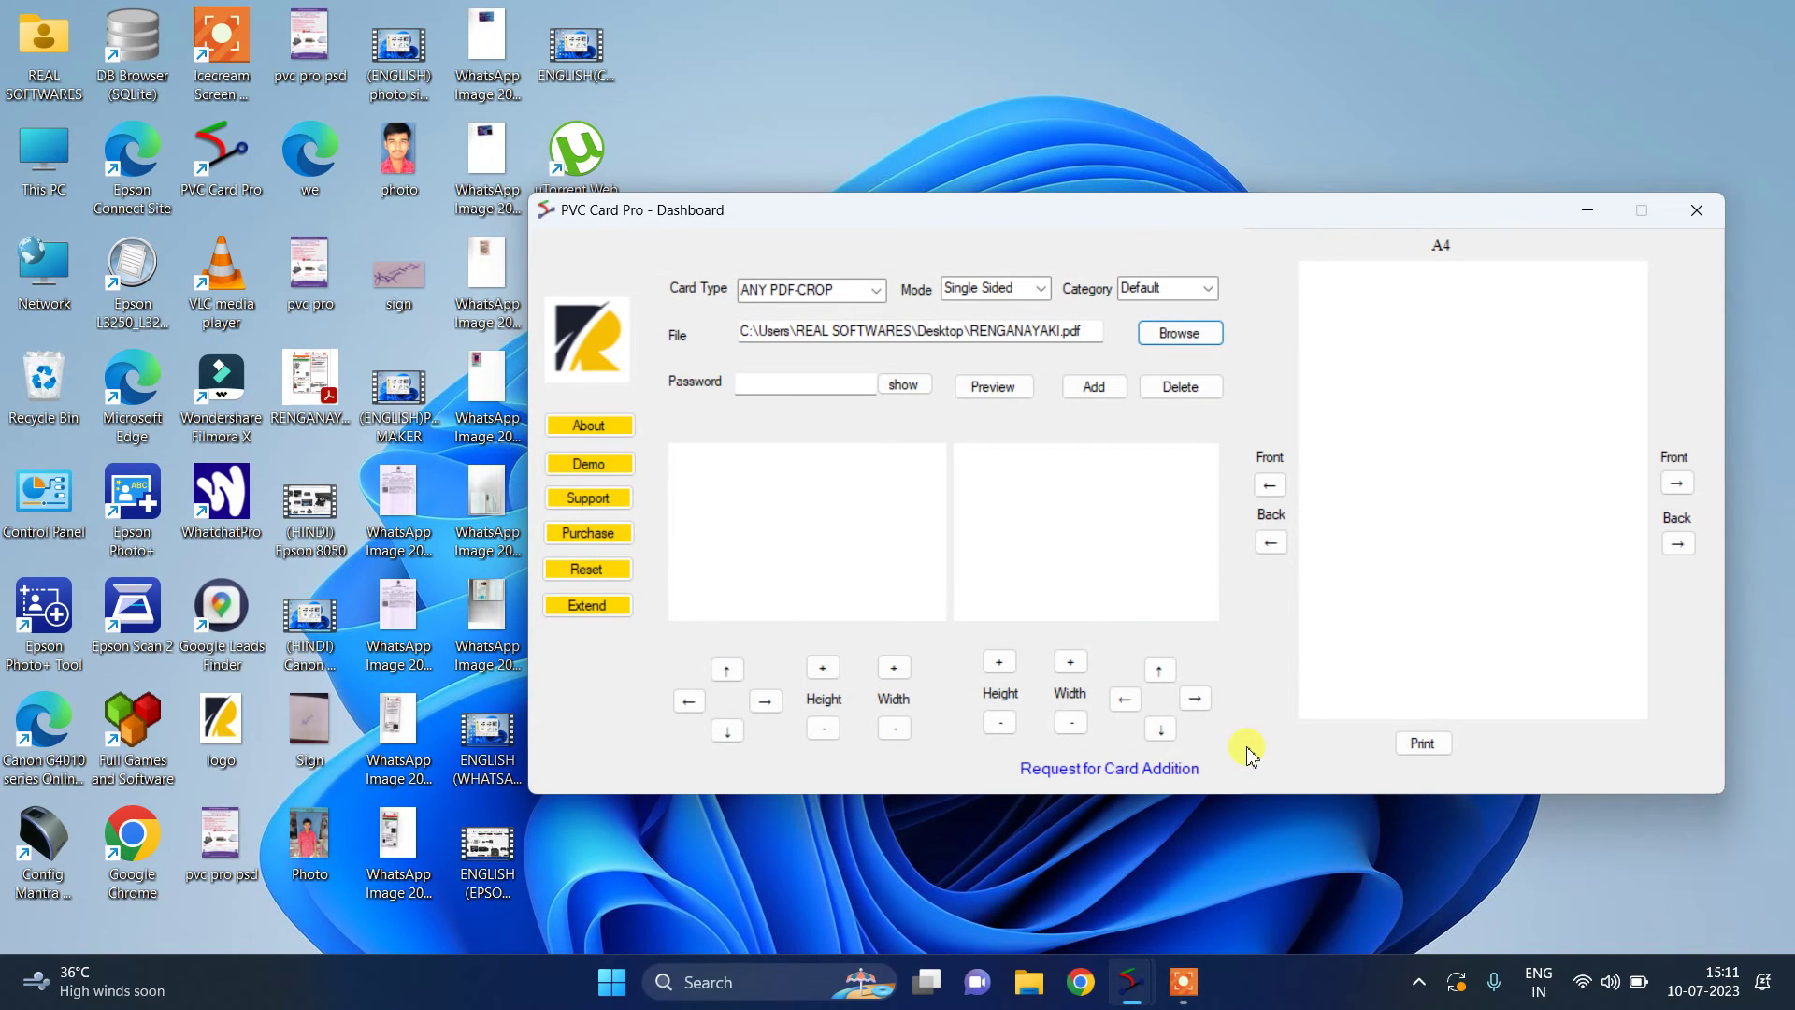
pyautogui.click(1027, 386)
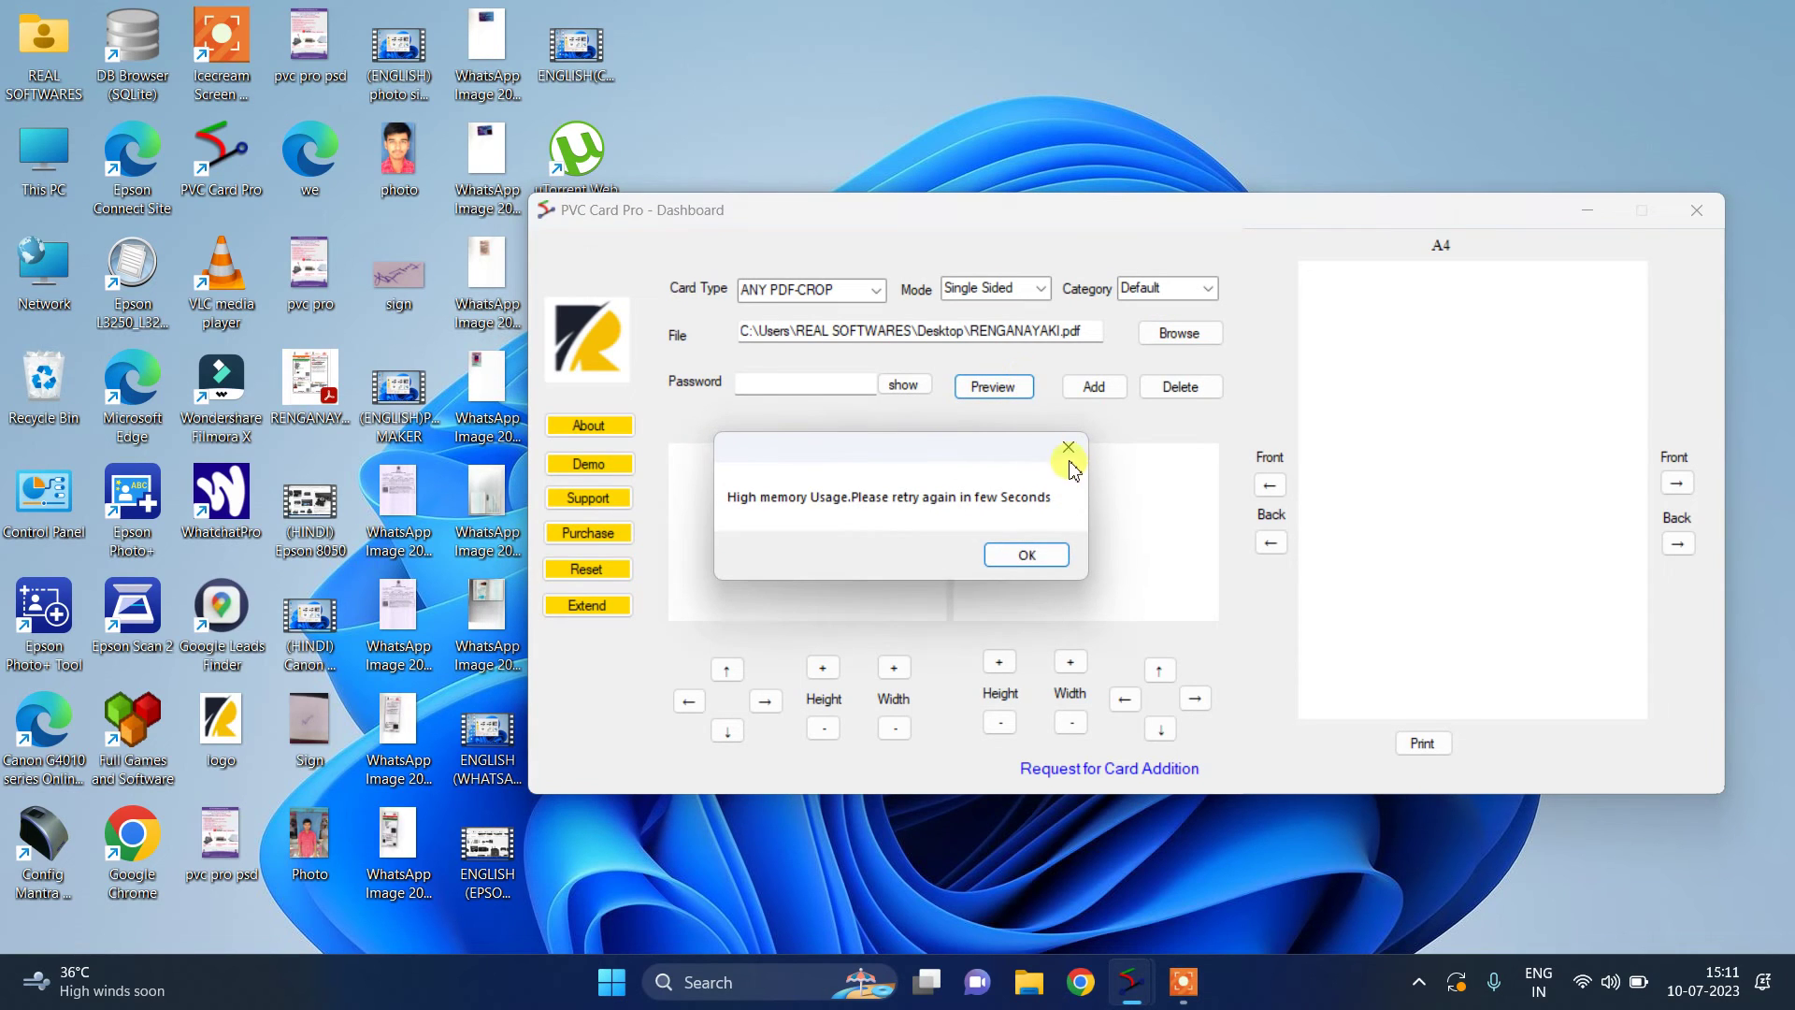
pyautogui.click(1069, 454)
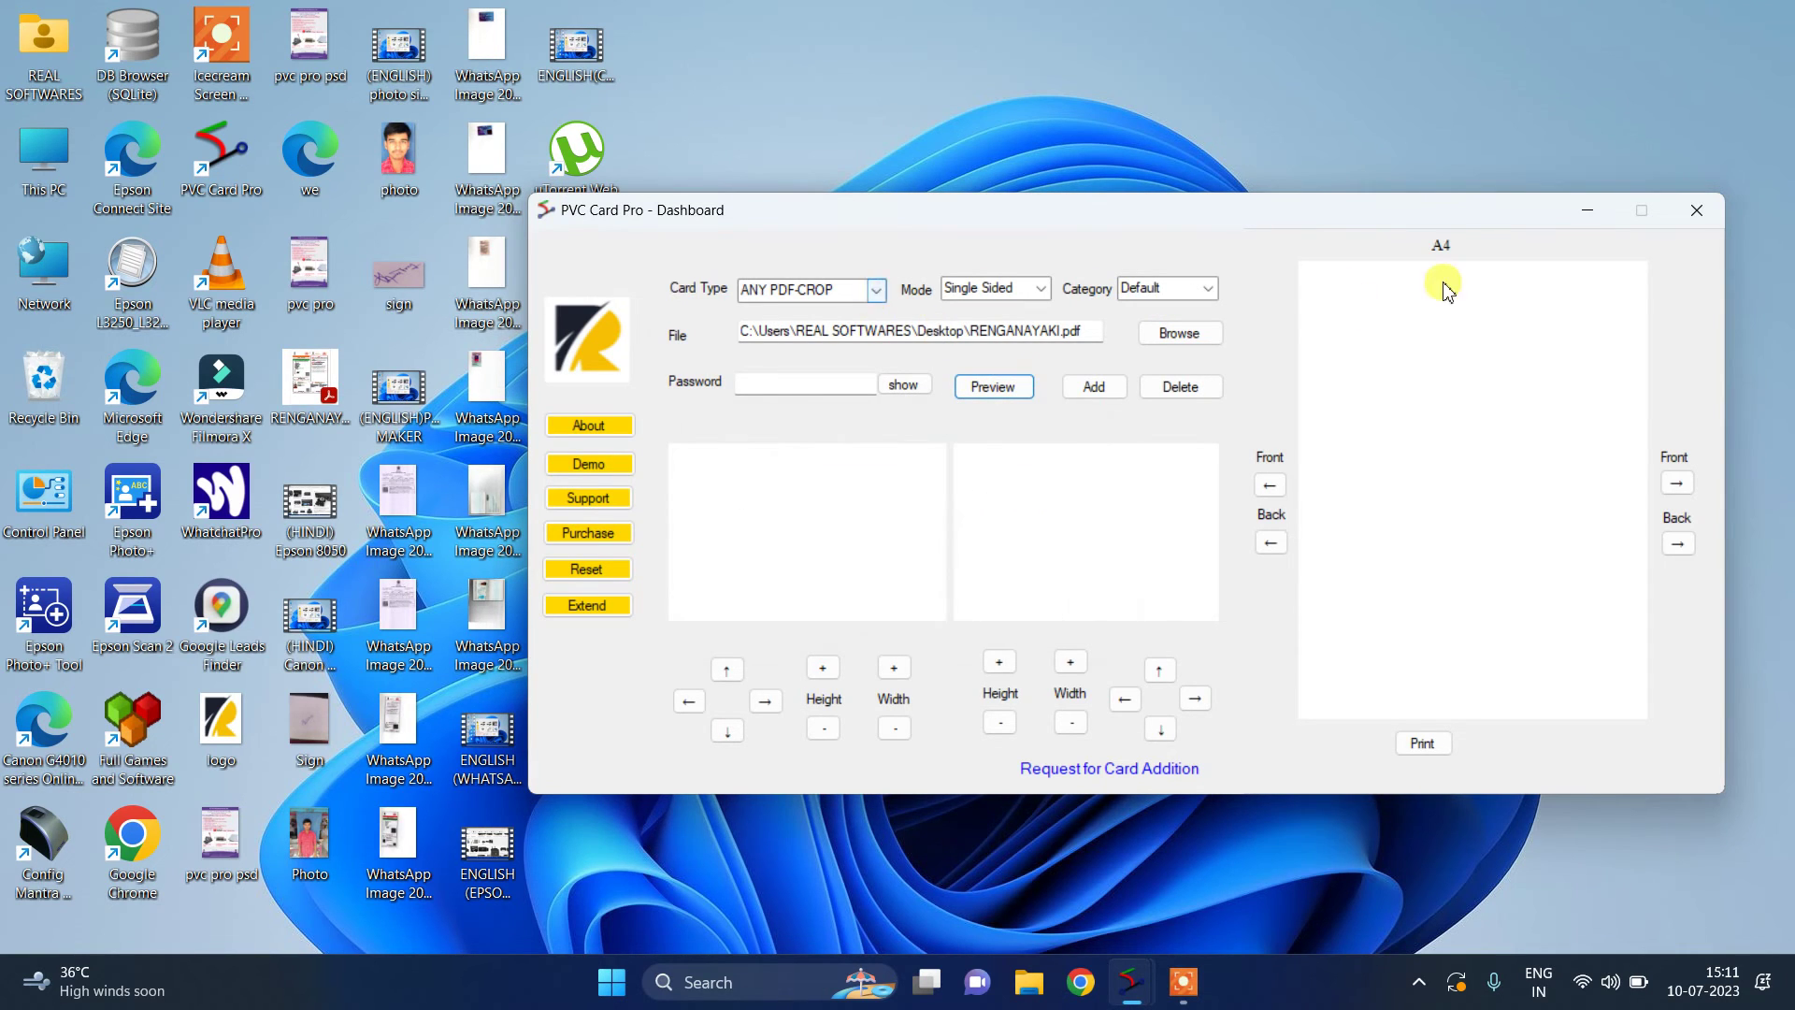
# Open a fresh dashboard, load the Aadhaar PDF from the desktop, preview it, and dismiss the memory warning
pyautogui.click(1690, 233)
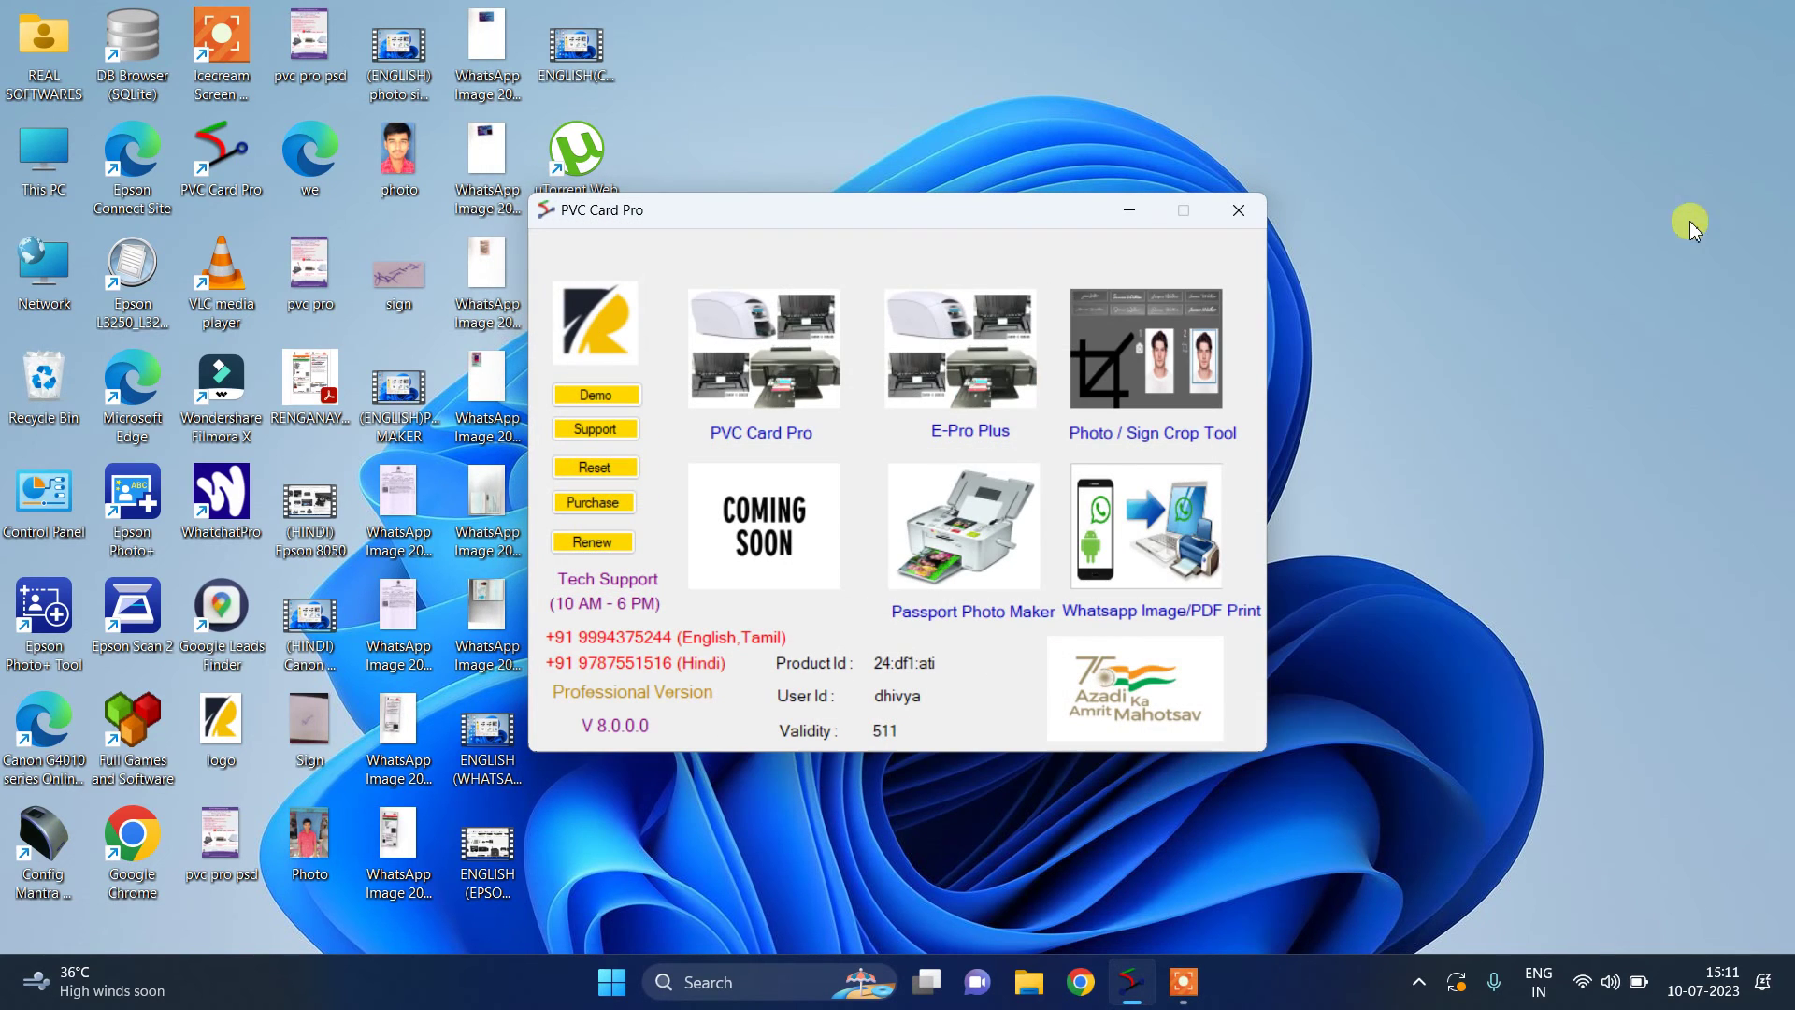
pyautogui.click(800, 376)
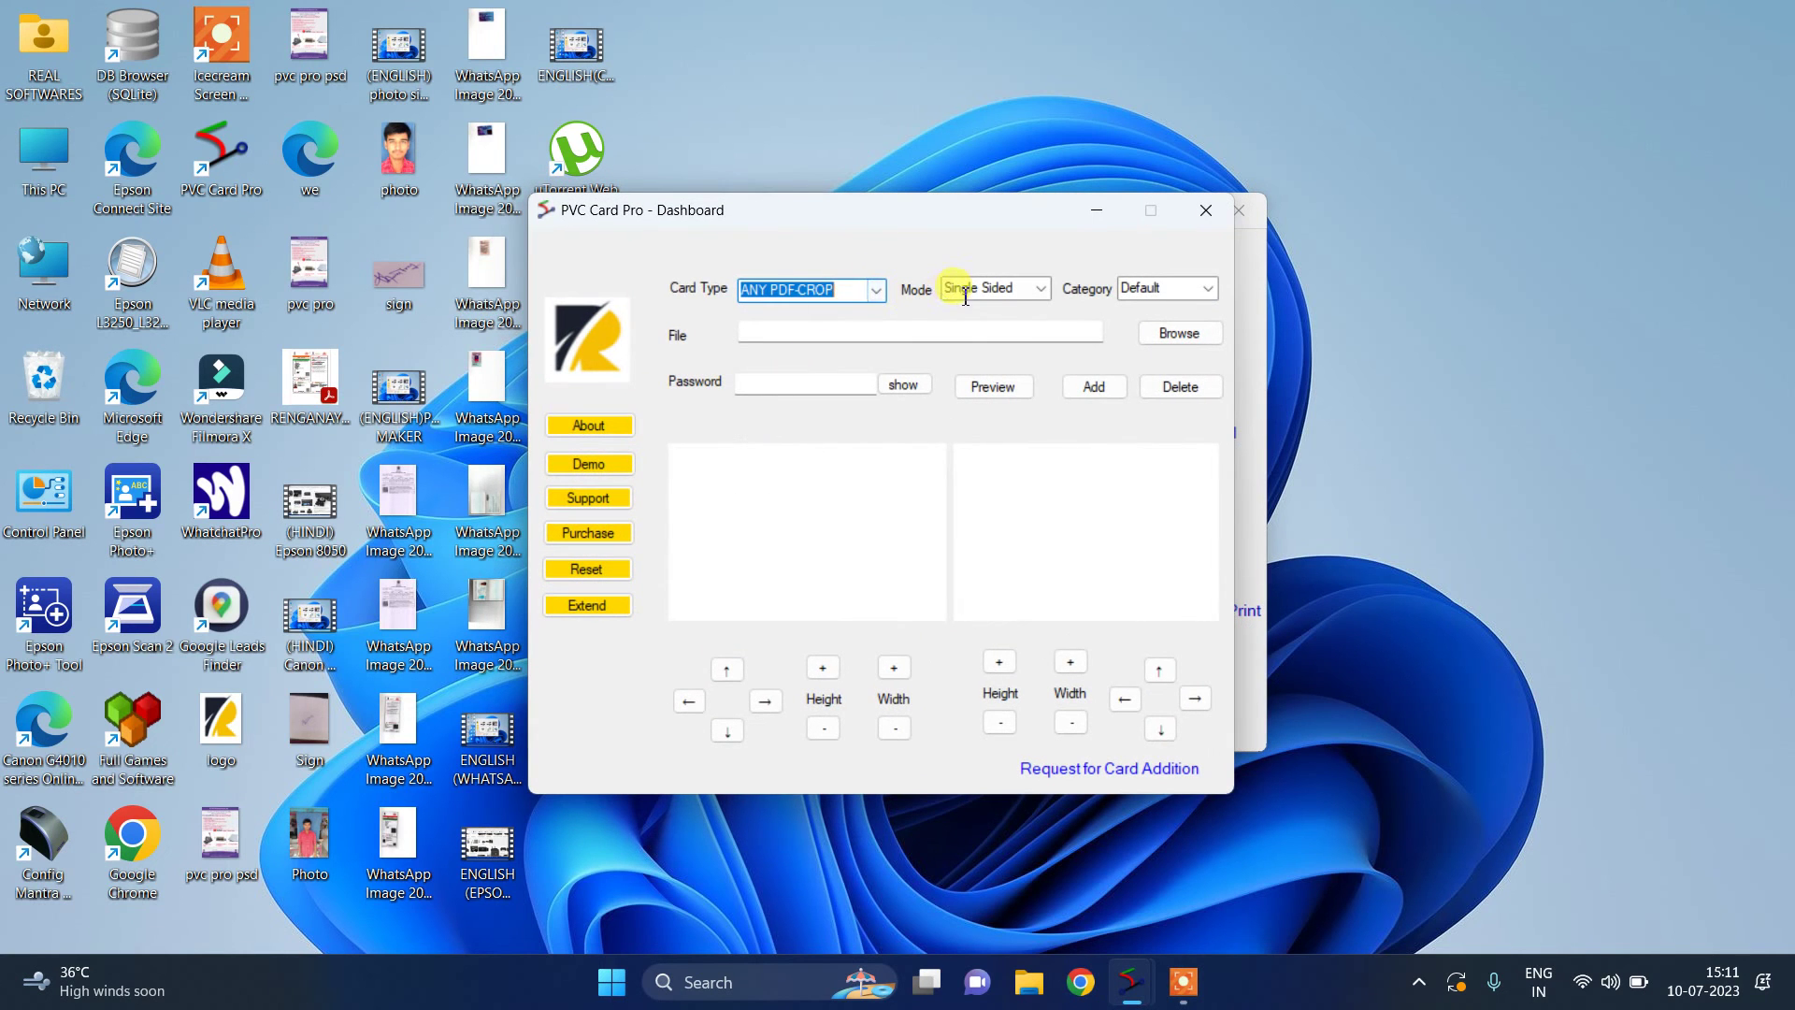
pyautogui.click(1172, 345)
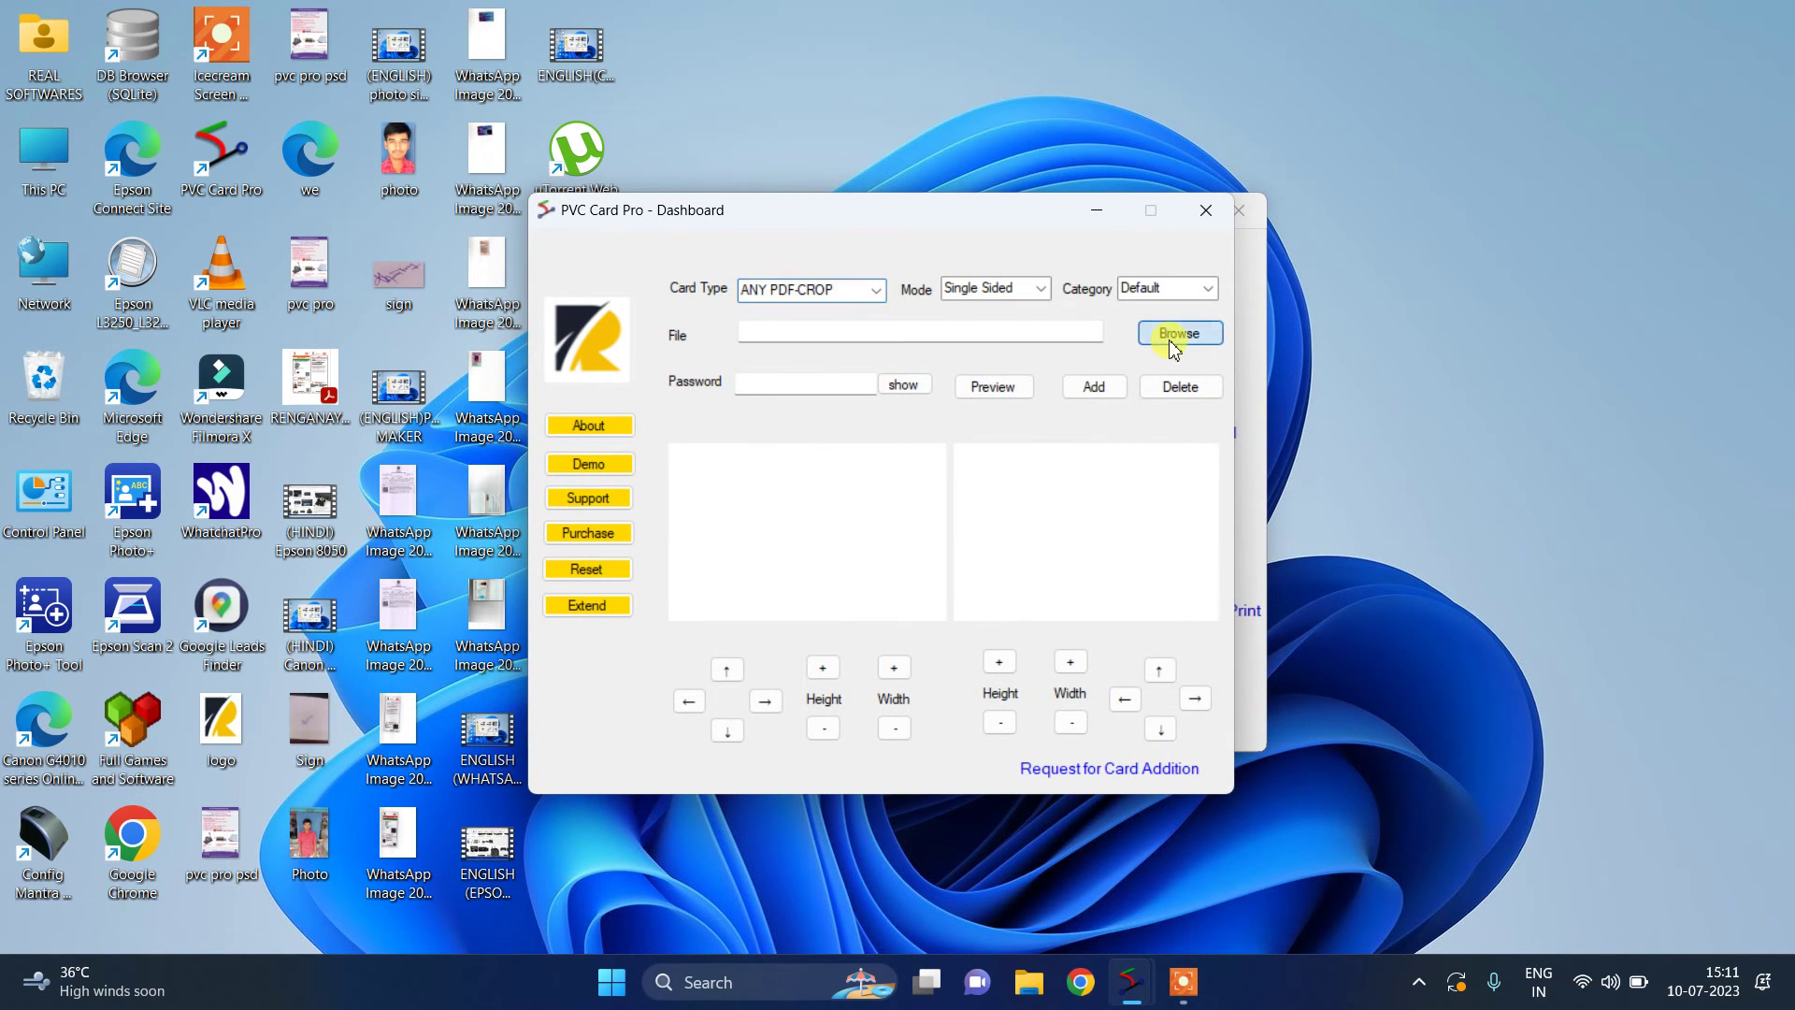
pyautogui.click(812, 460)
pyautogui.click(1209, 746)
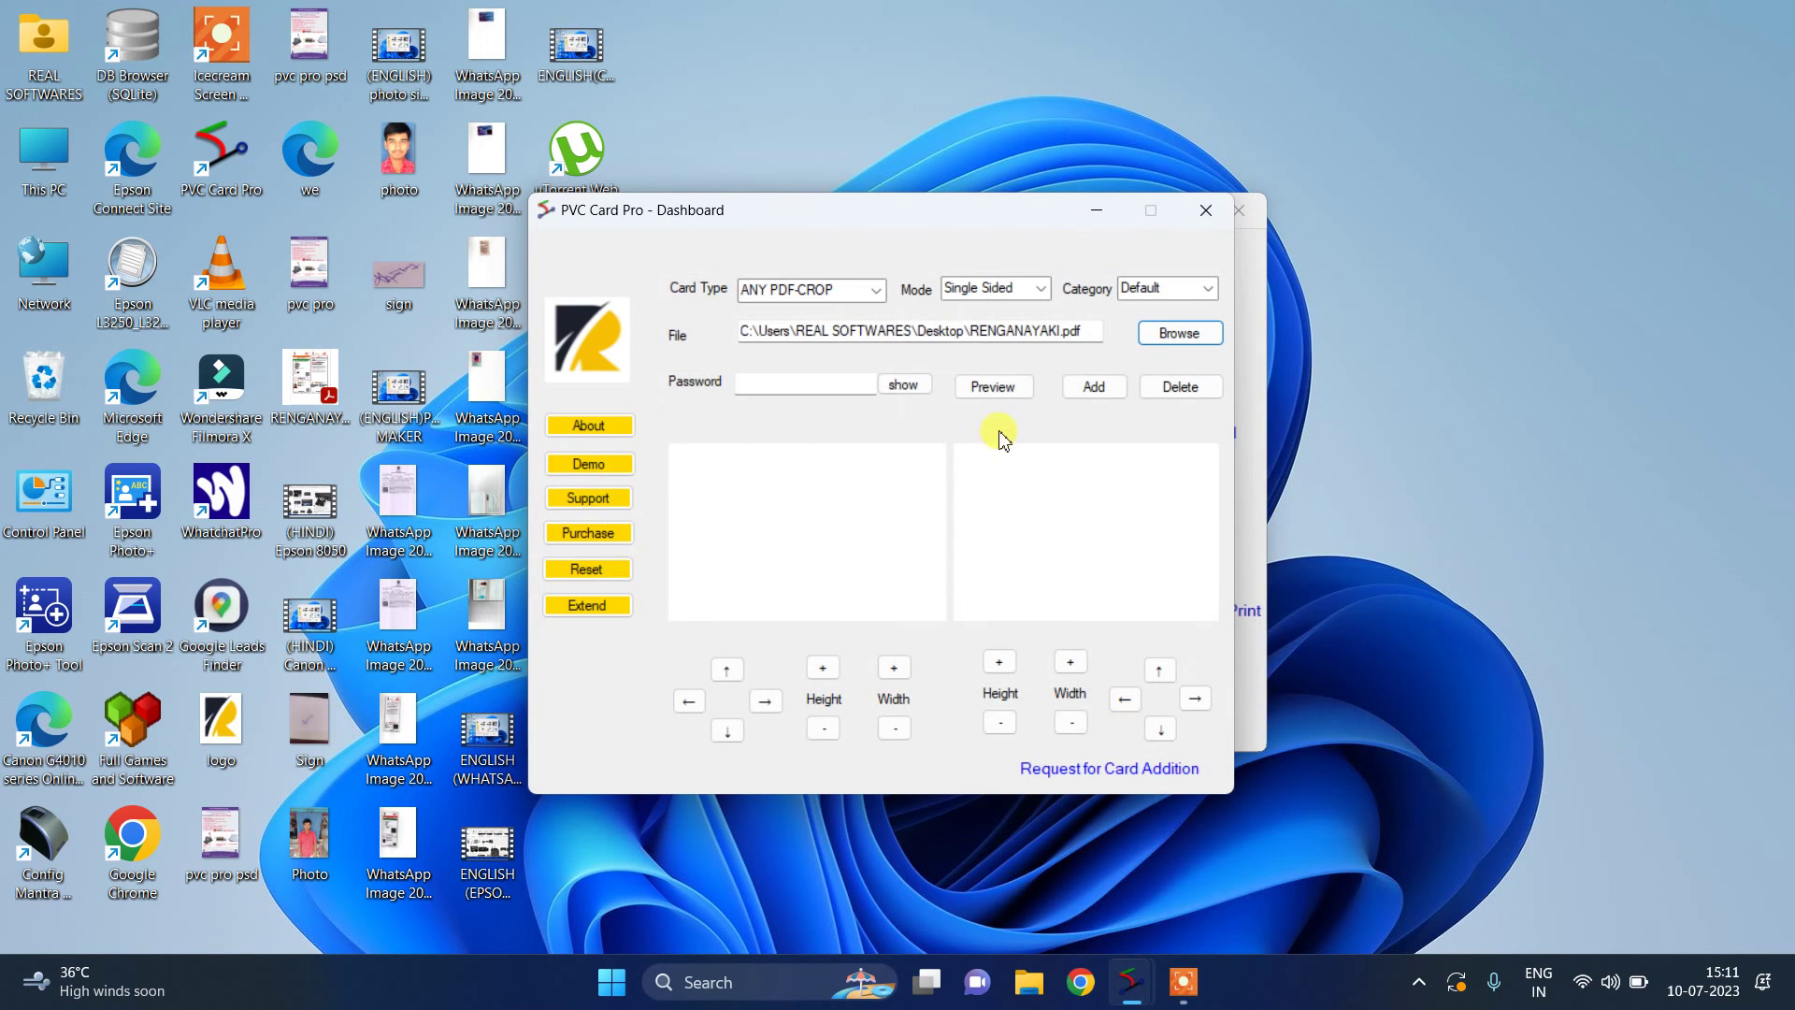
pyautogui.click(1006, 394)
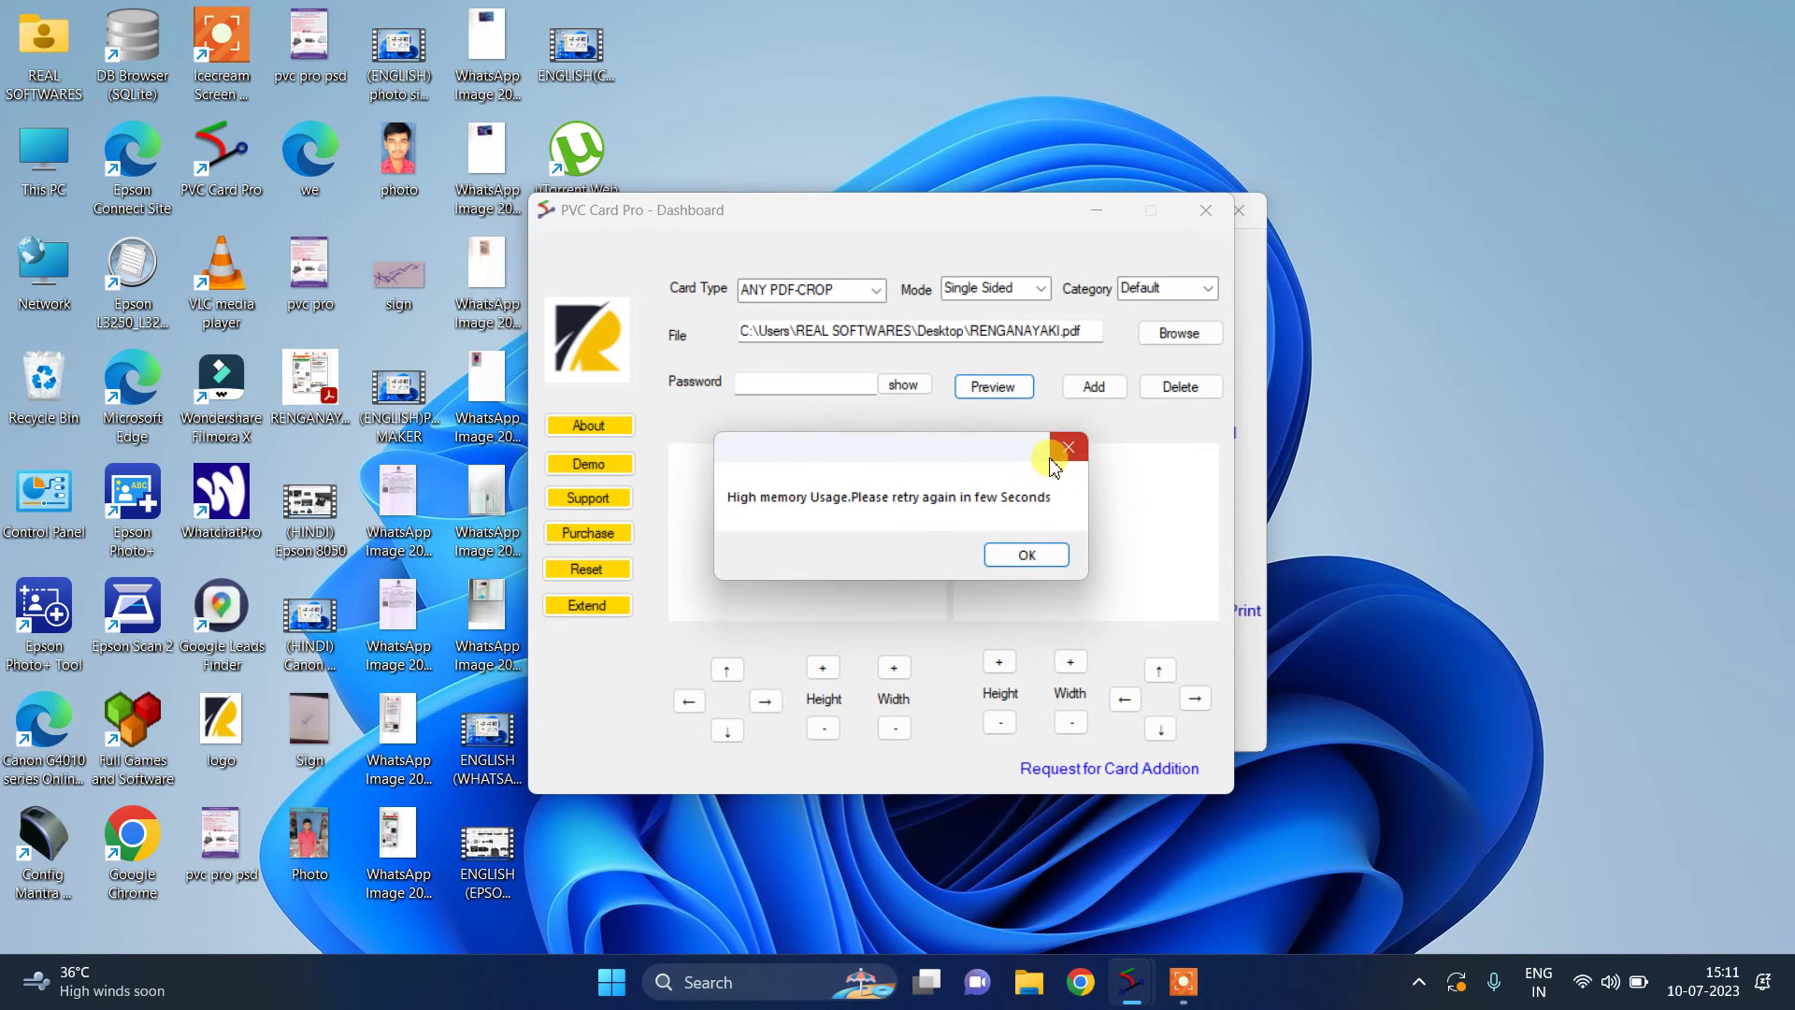
pyautogui.click(1066, 449)
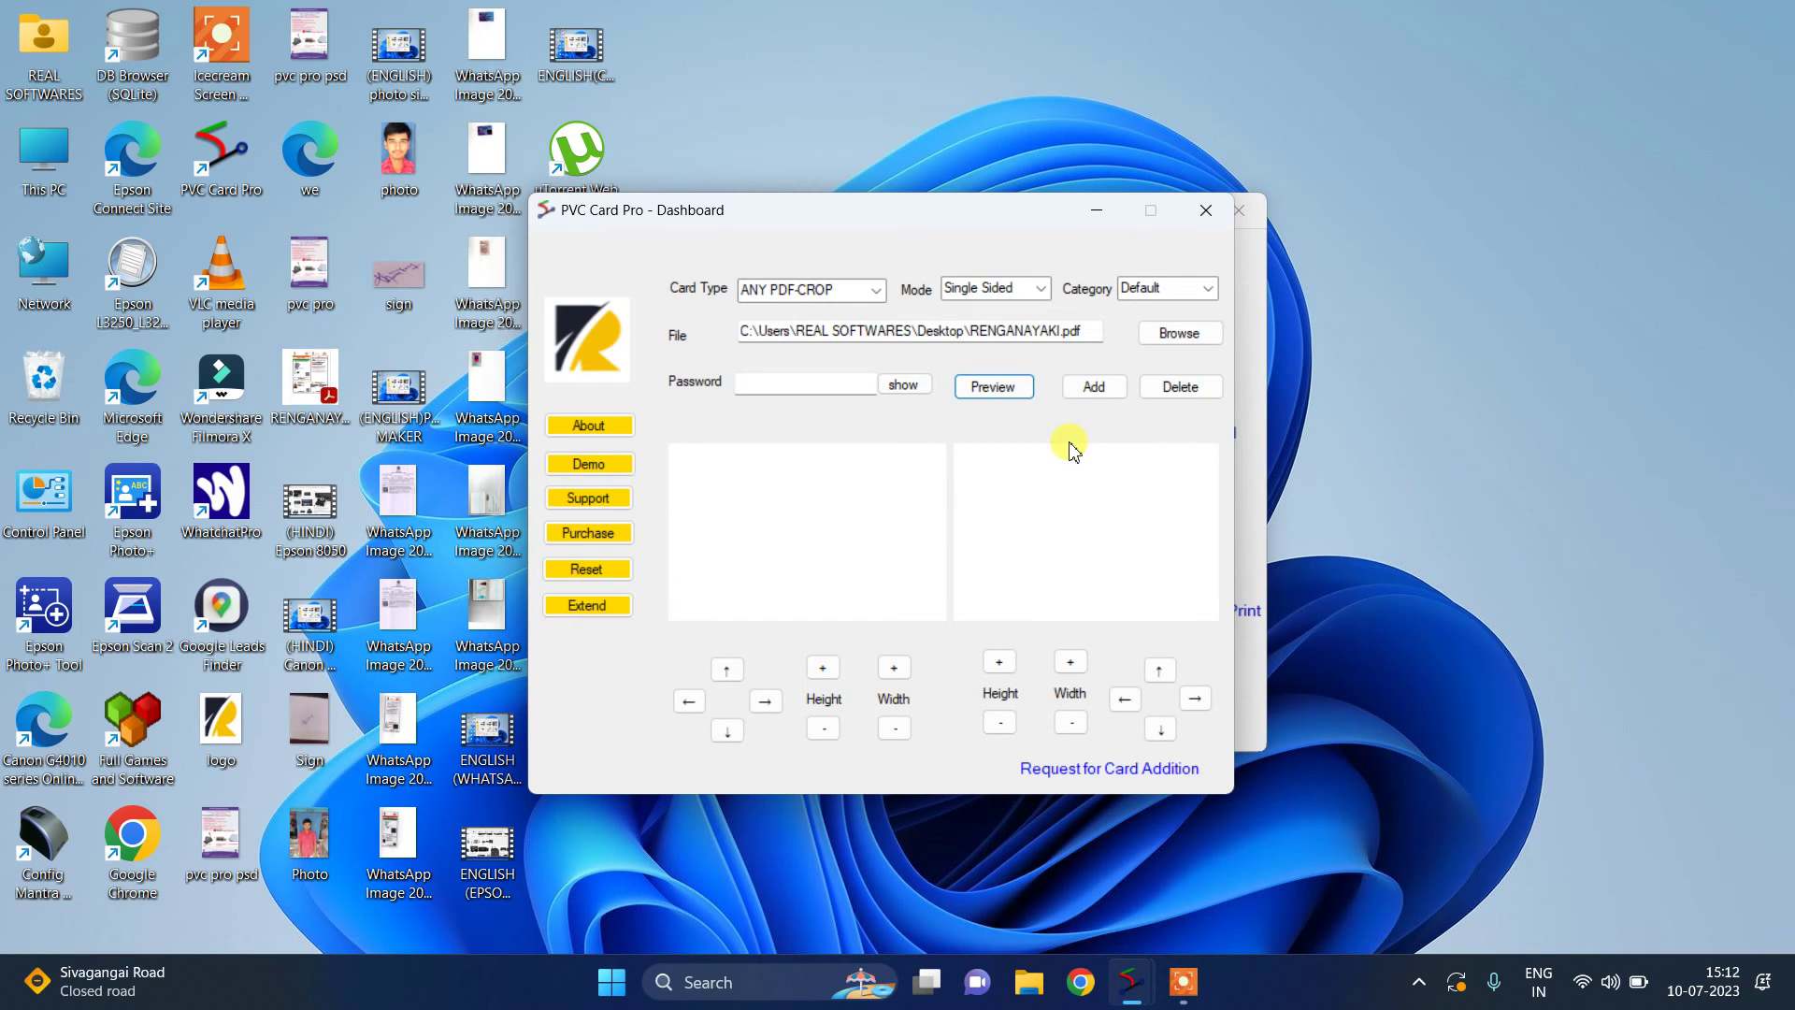
# Quit PVC Card Pro completely and relaunch it from the taskbar
pyautogui.click(1206, 209)
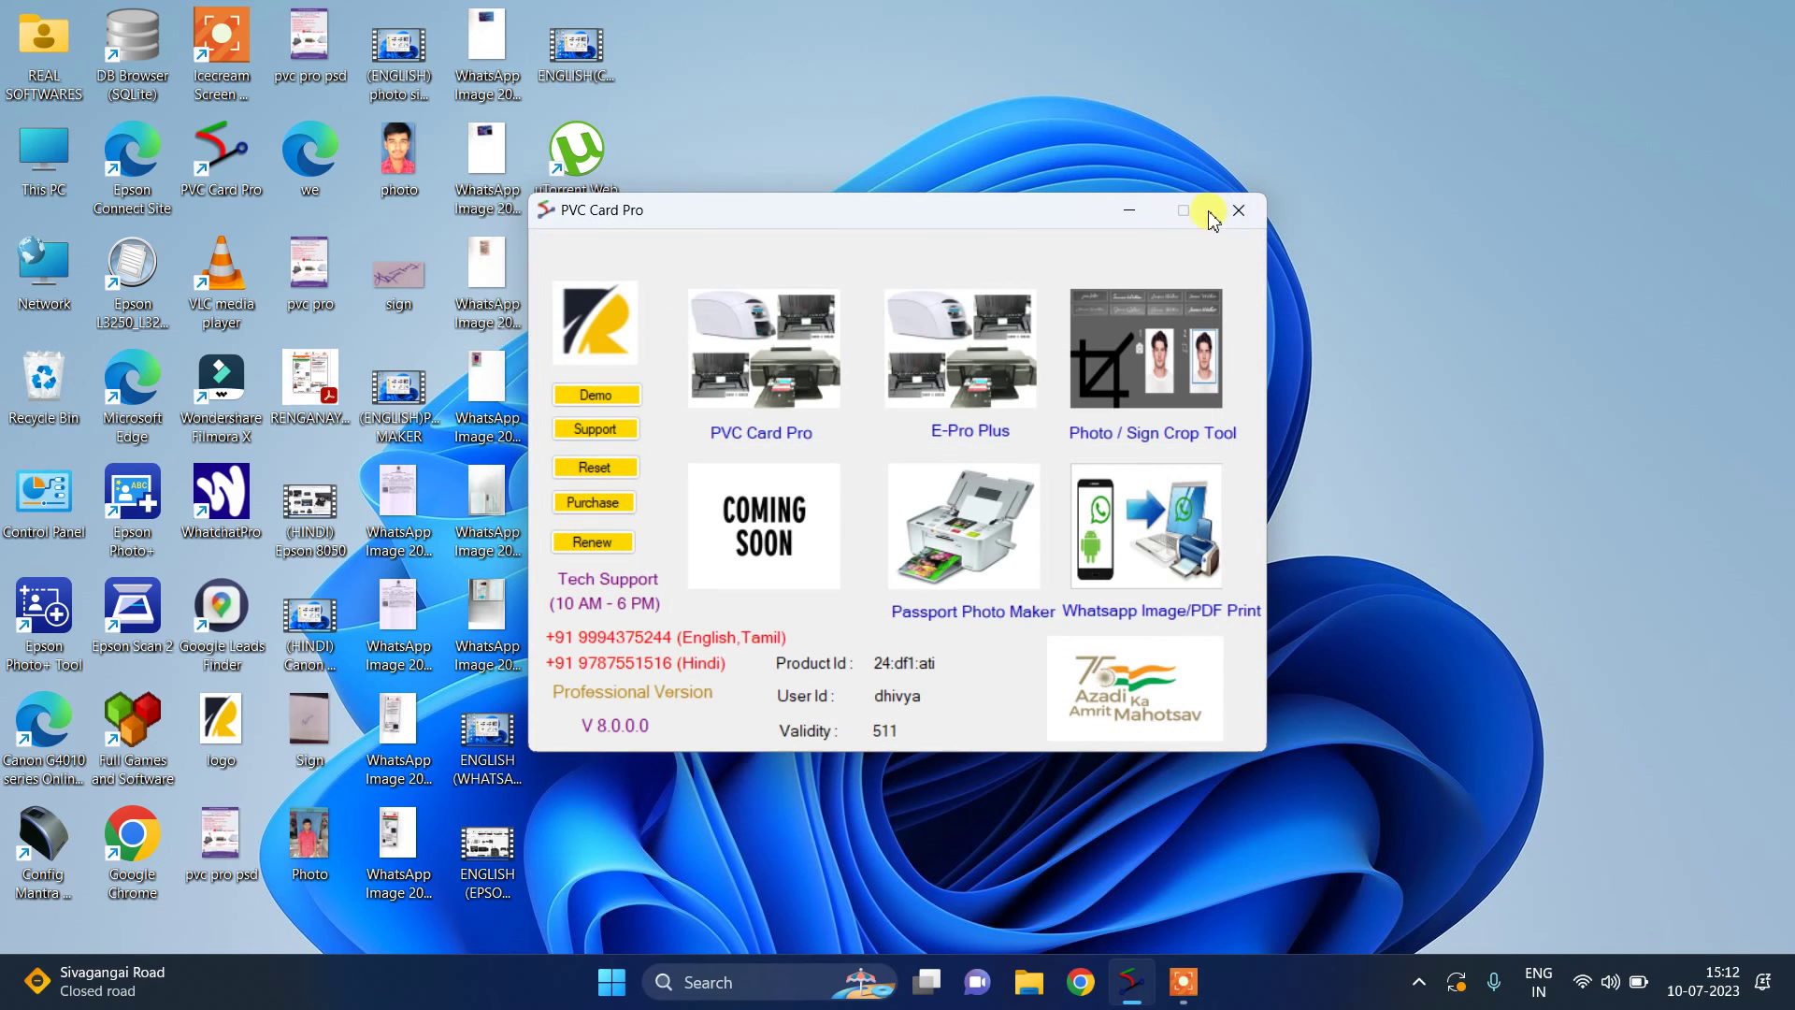
pyautogui.click(1236, 210)
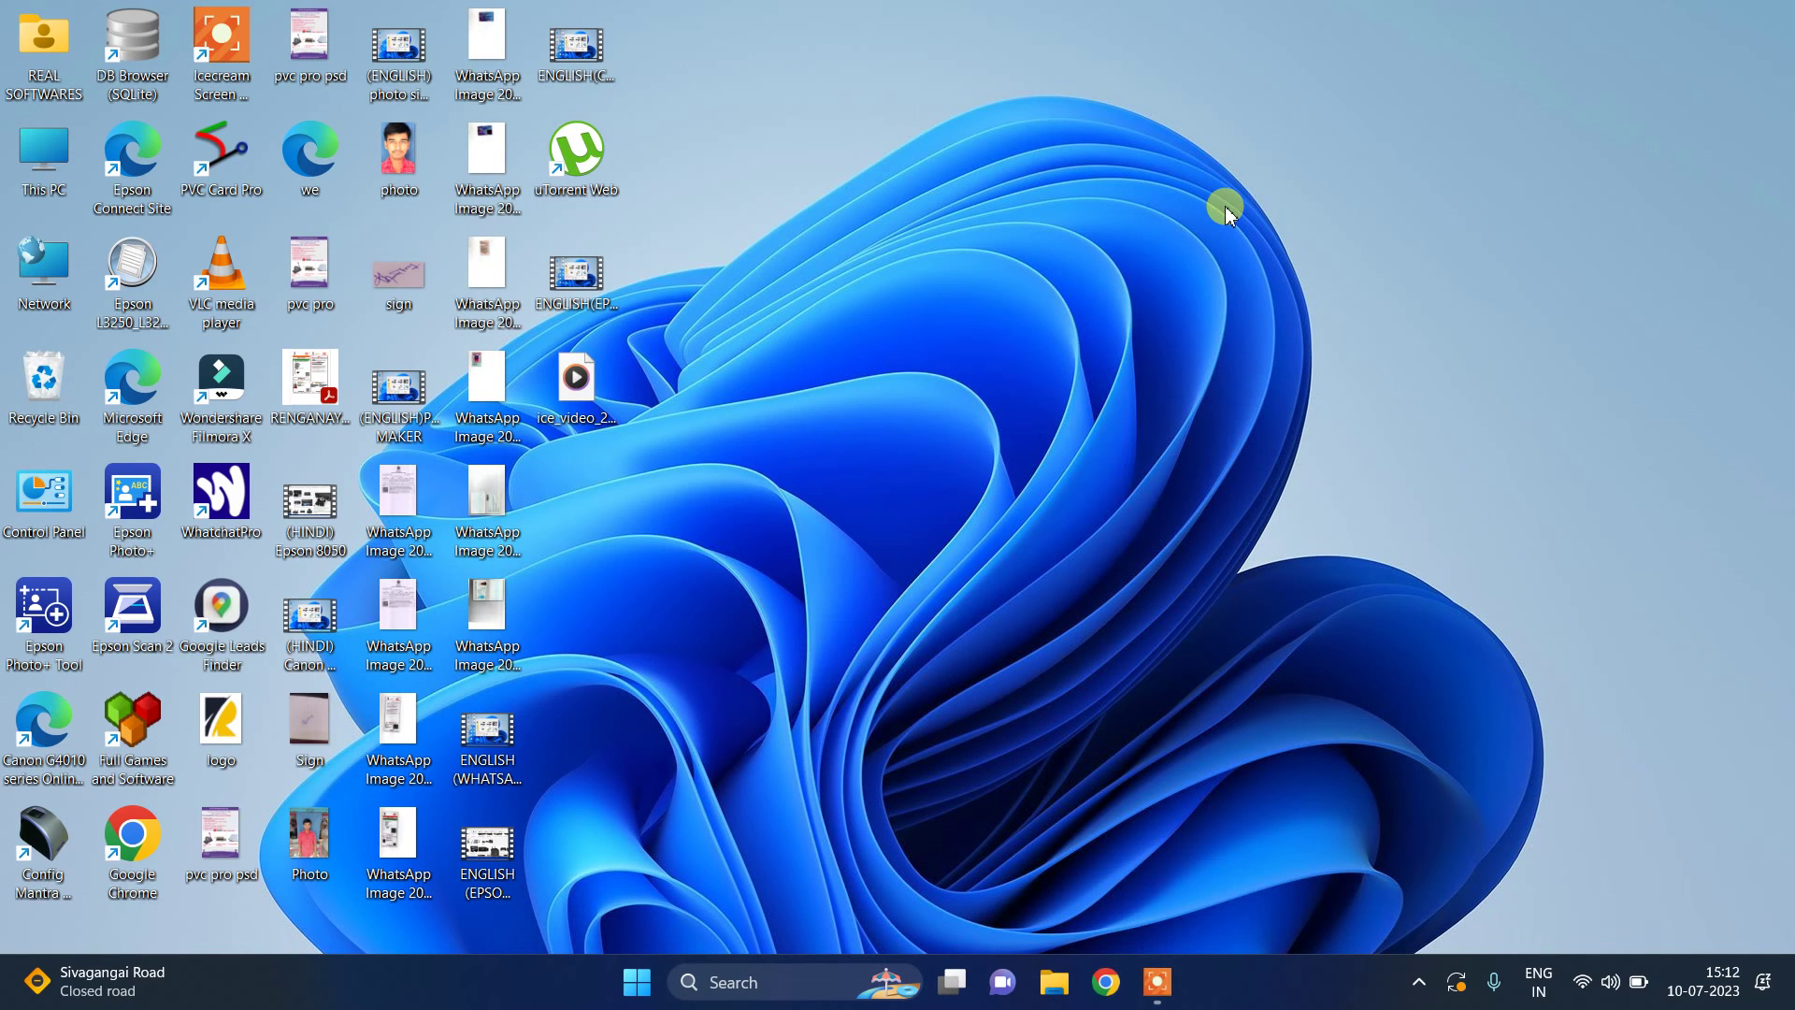
pyautogui.click(1157, 983)
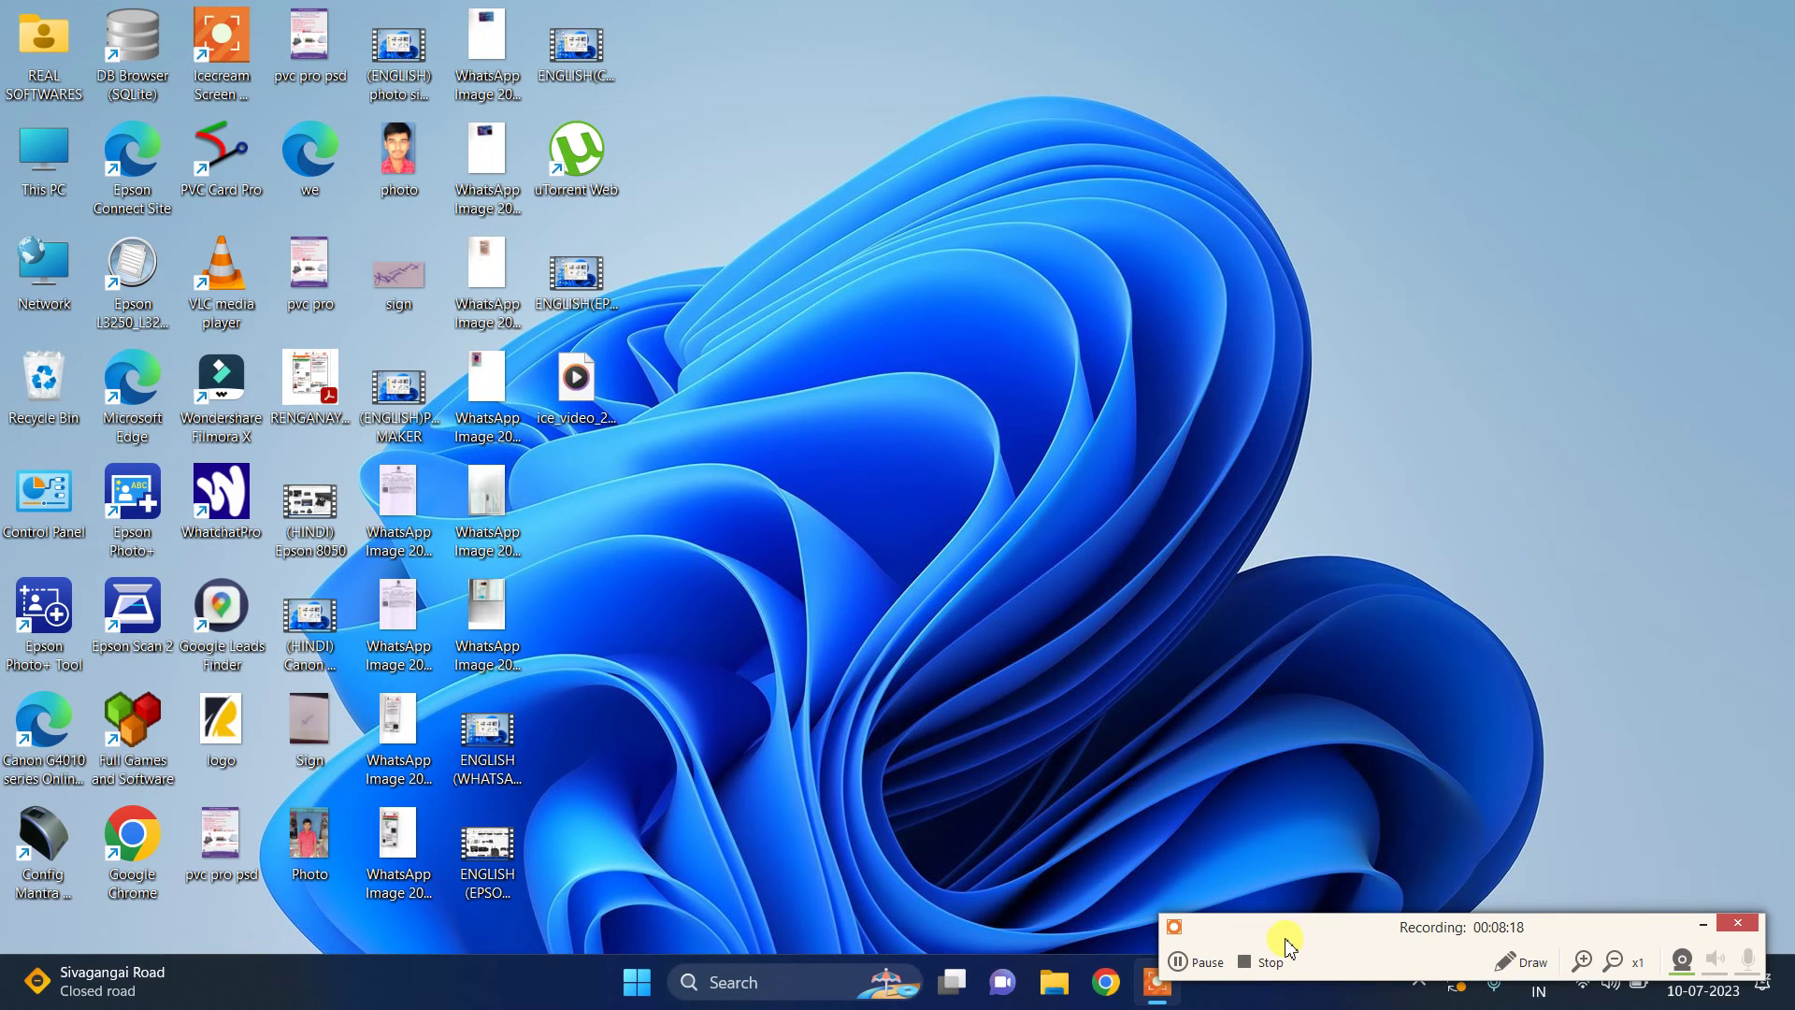
pyautogui.click(1184, 964)
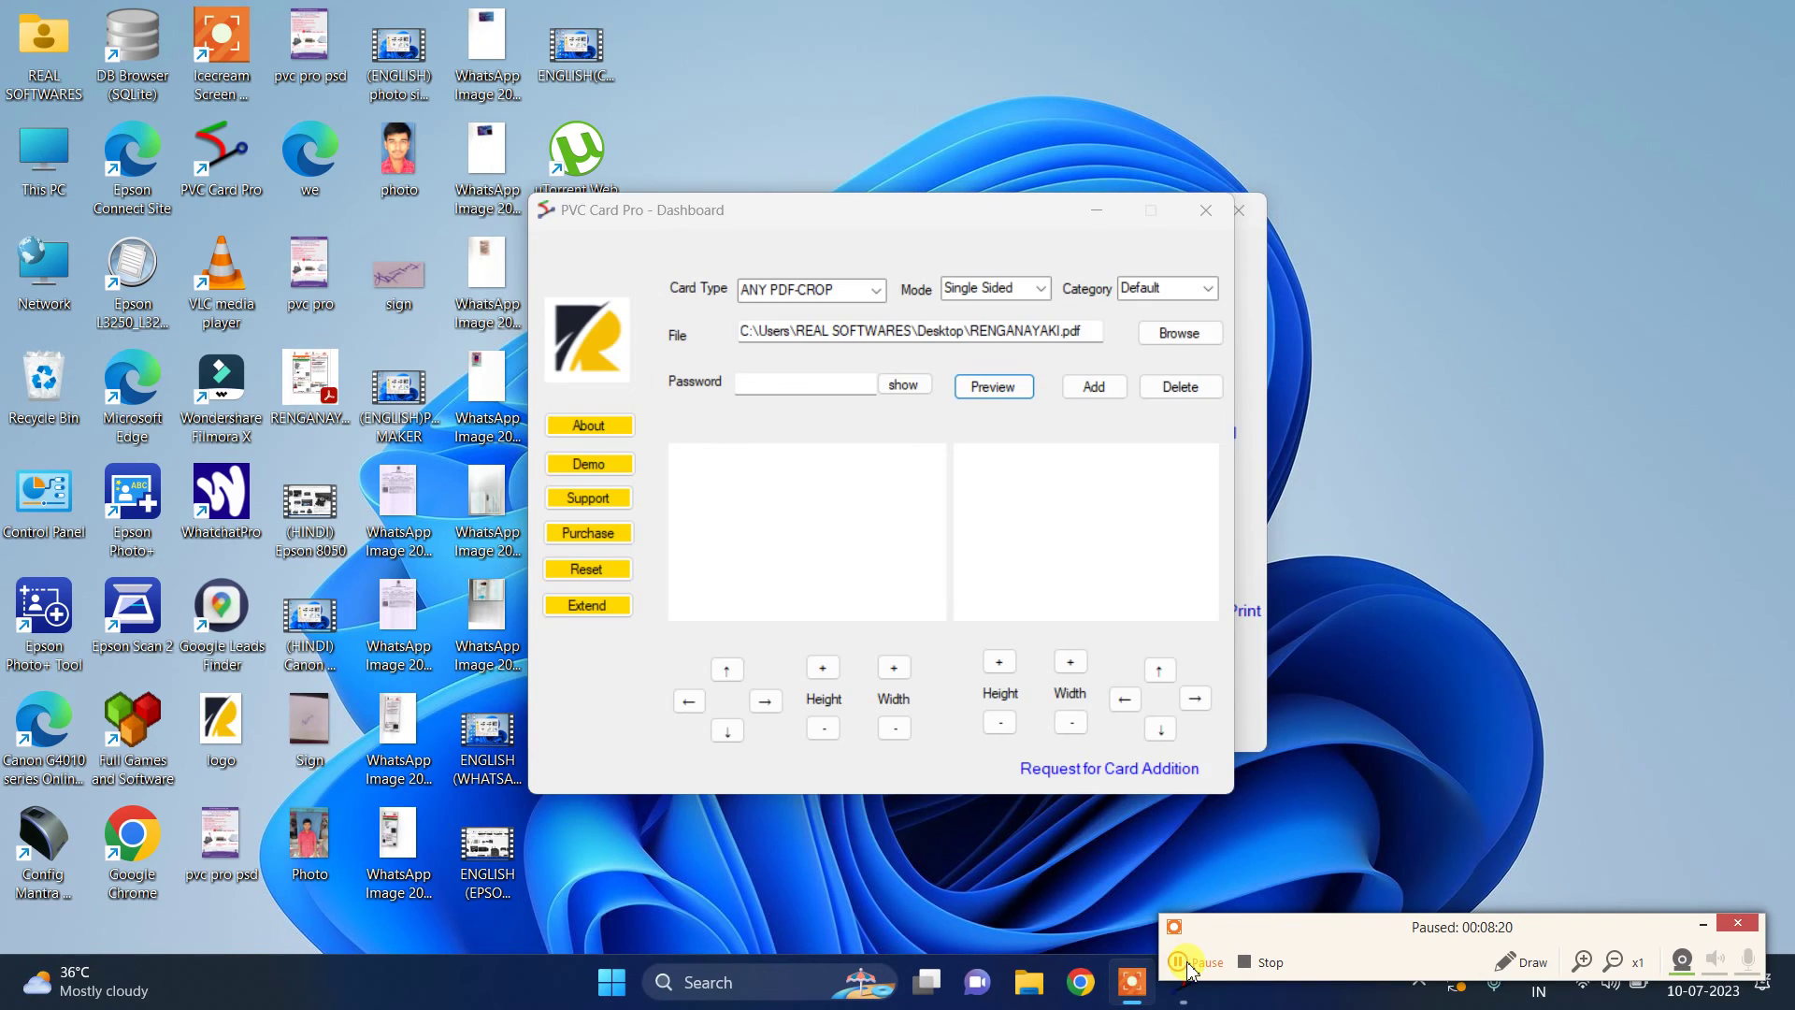
pyautogui.click(1185, 965)
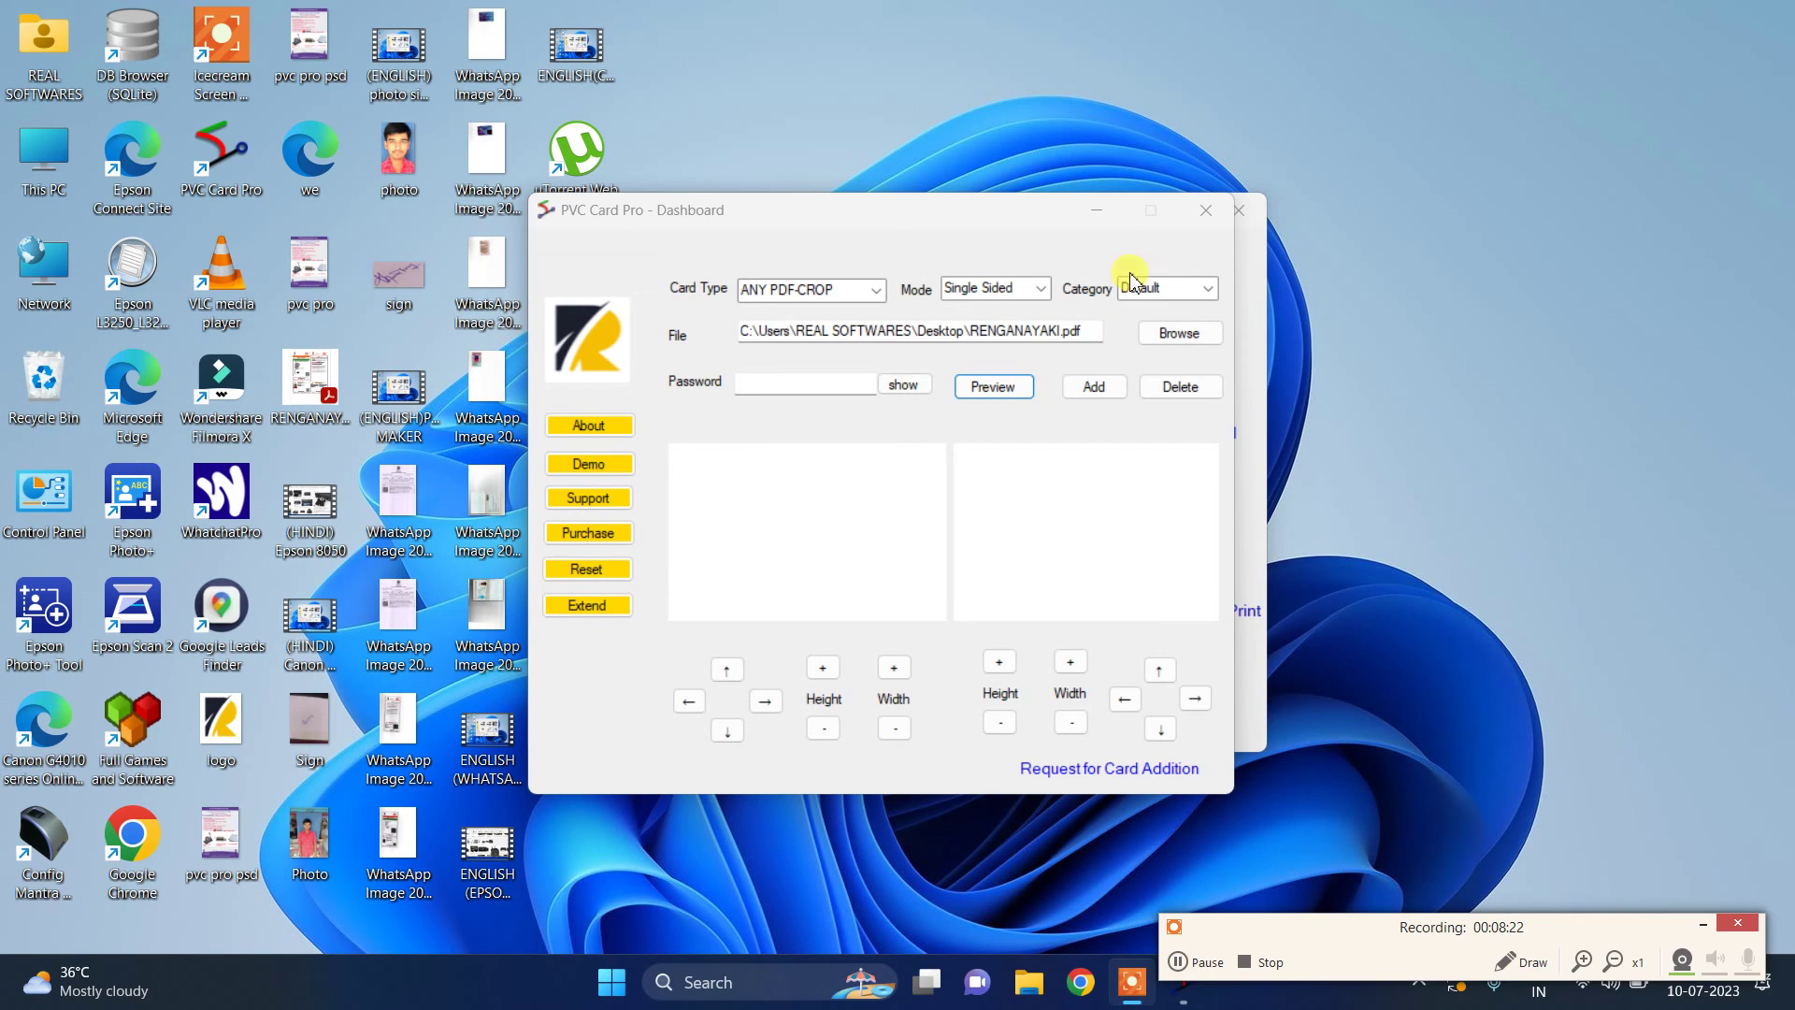
# Load the Aadhaar PDF from the desktop, preview it, and dismiss the memory warning
pyautogui.click(1177, 334)
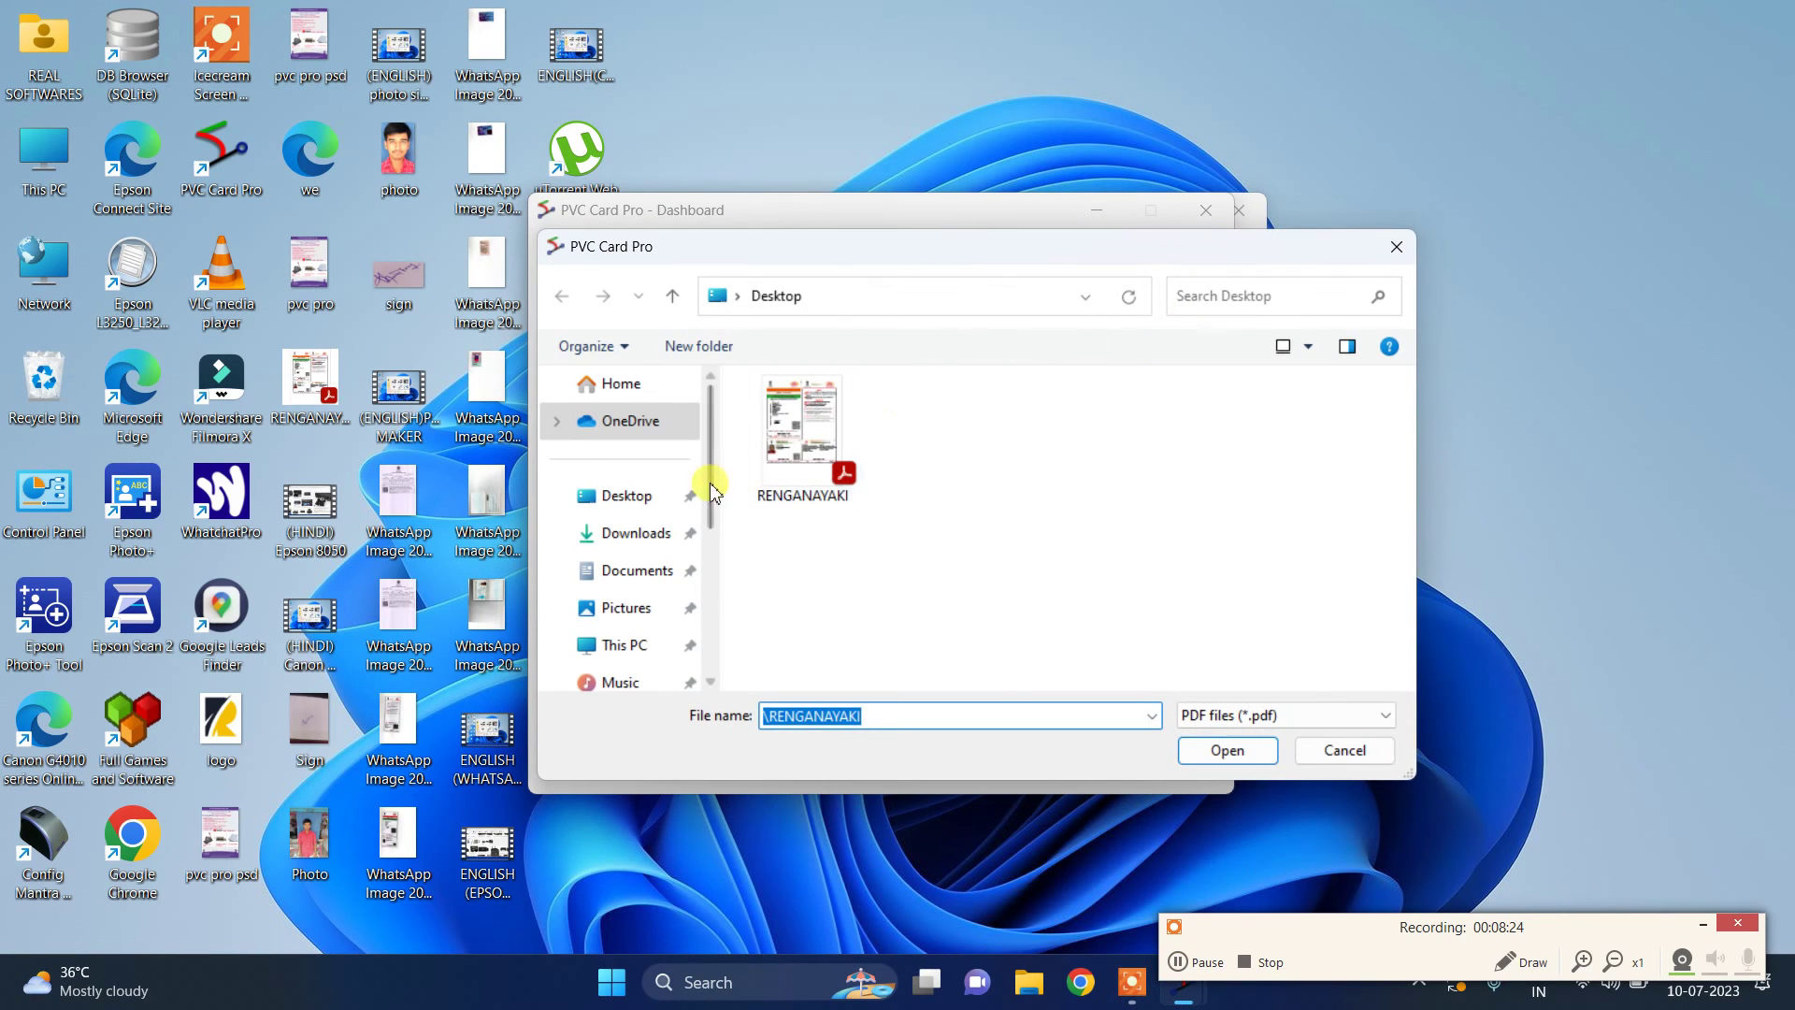
pyautogui.click(1214, 749)
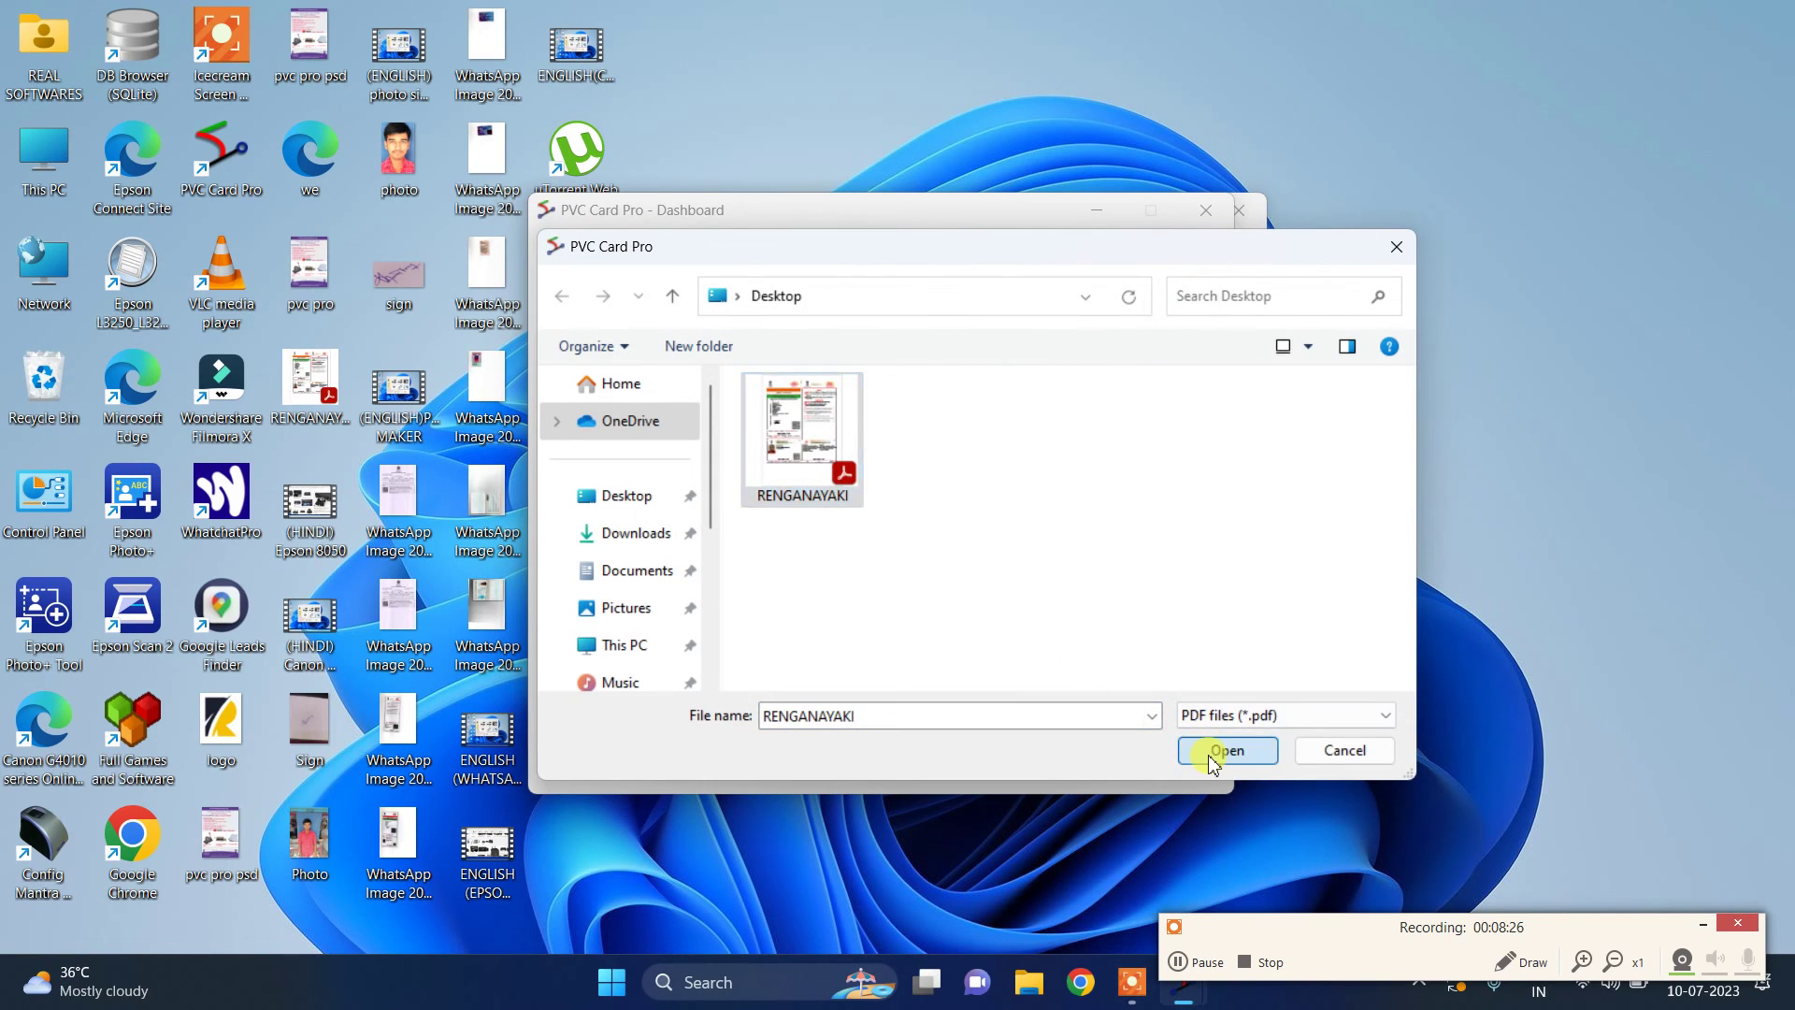
pyautogui.click(993, 388)
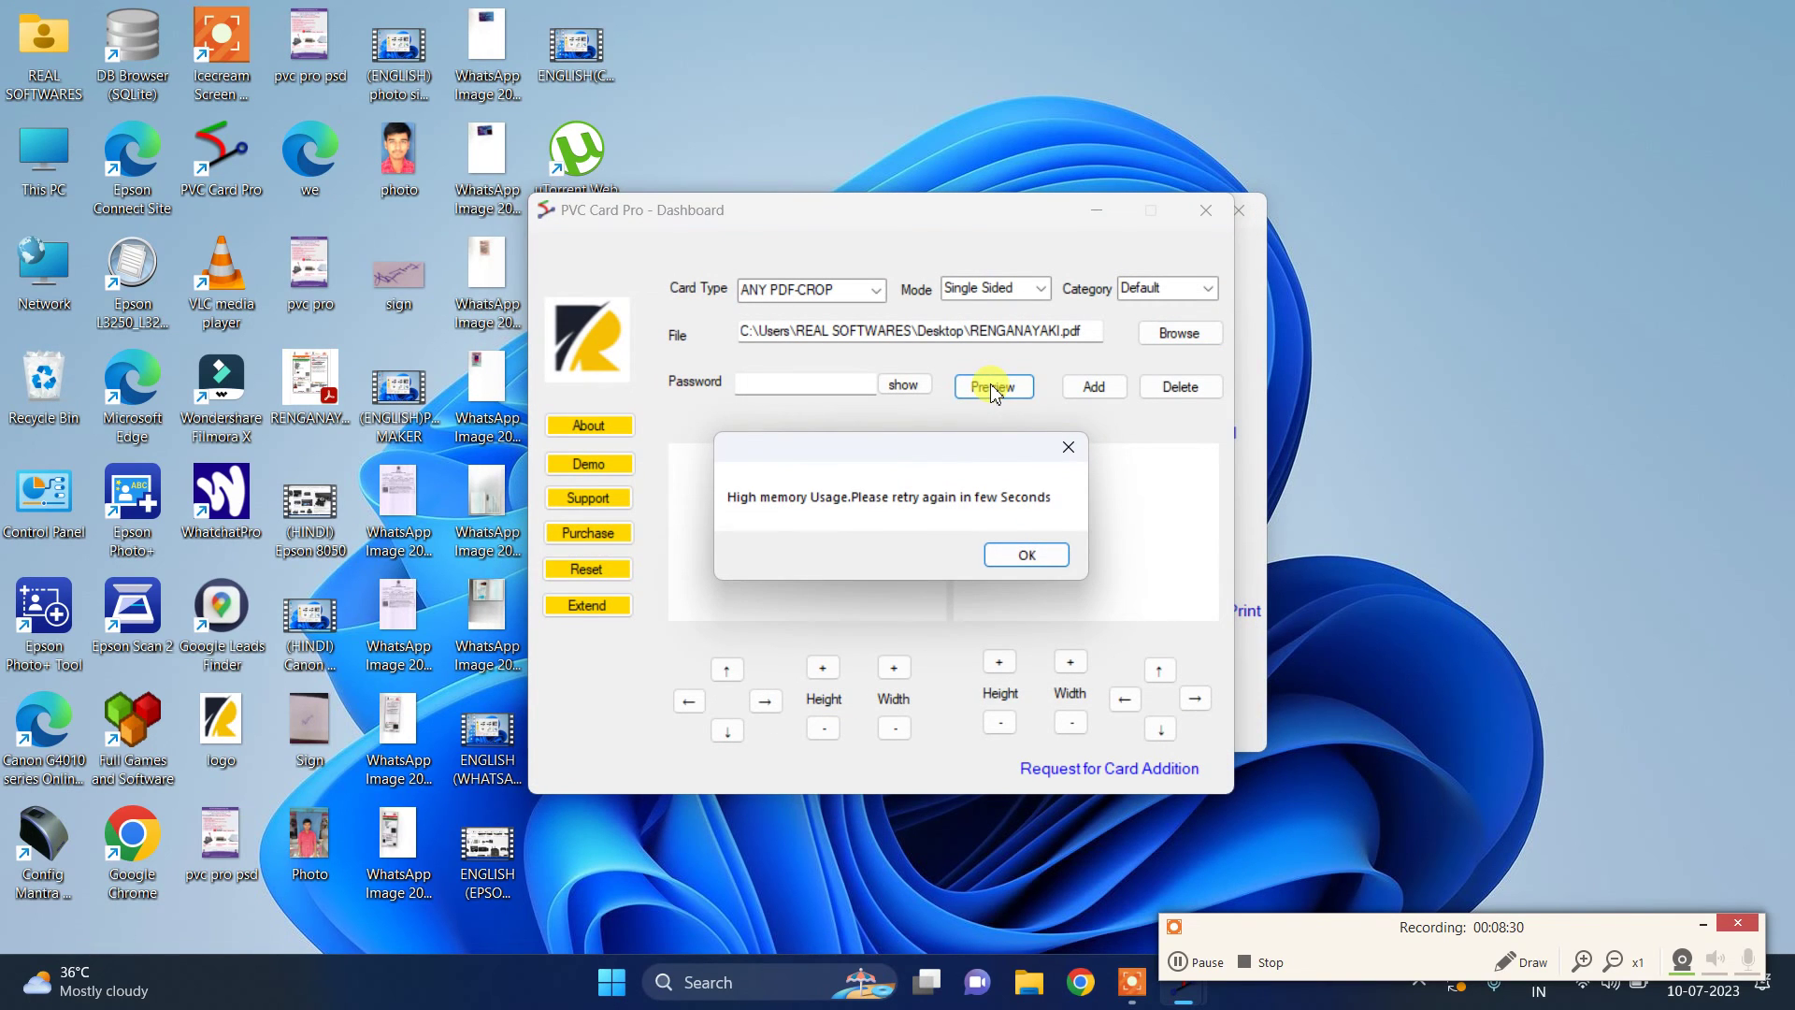
pyautogui.click(1061, 449)
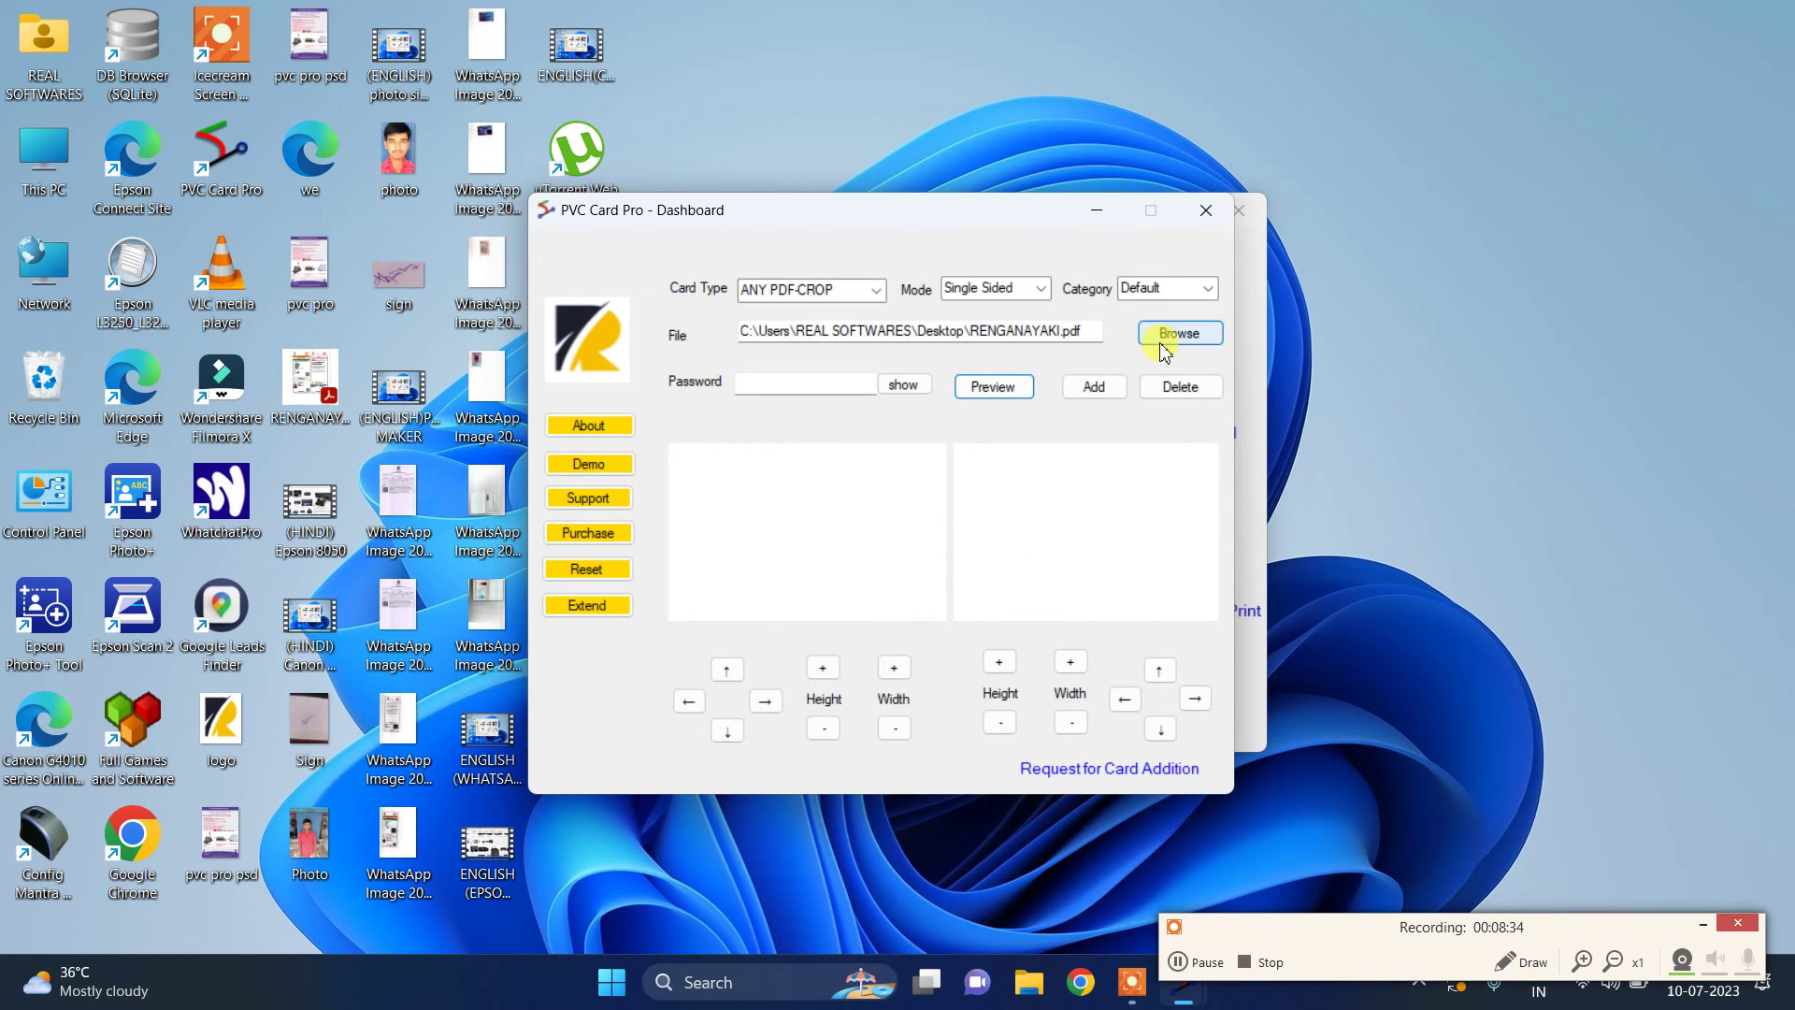
# Relaunch from the taskbar, open a fresh dashboard, load the Aadhaar PDF, and preview it
pyautogui.click(1178, 965)
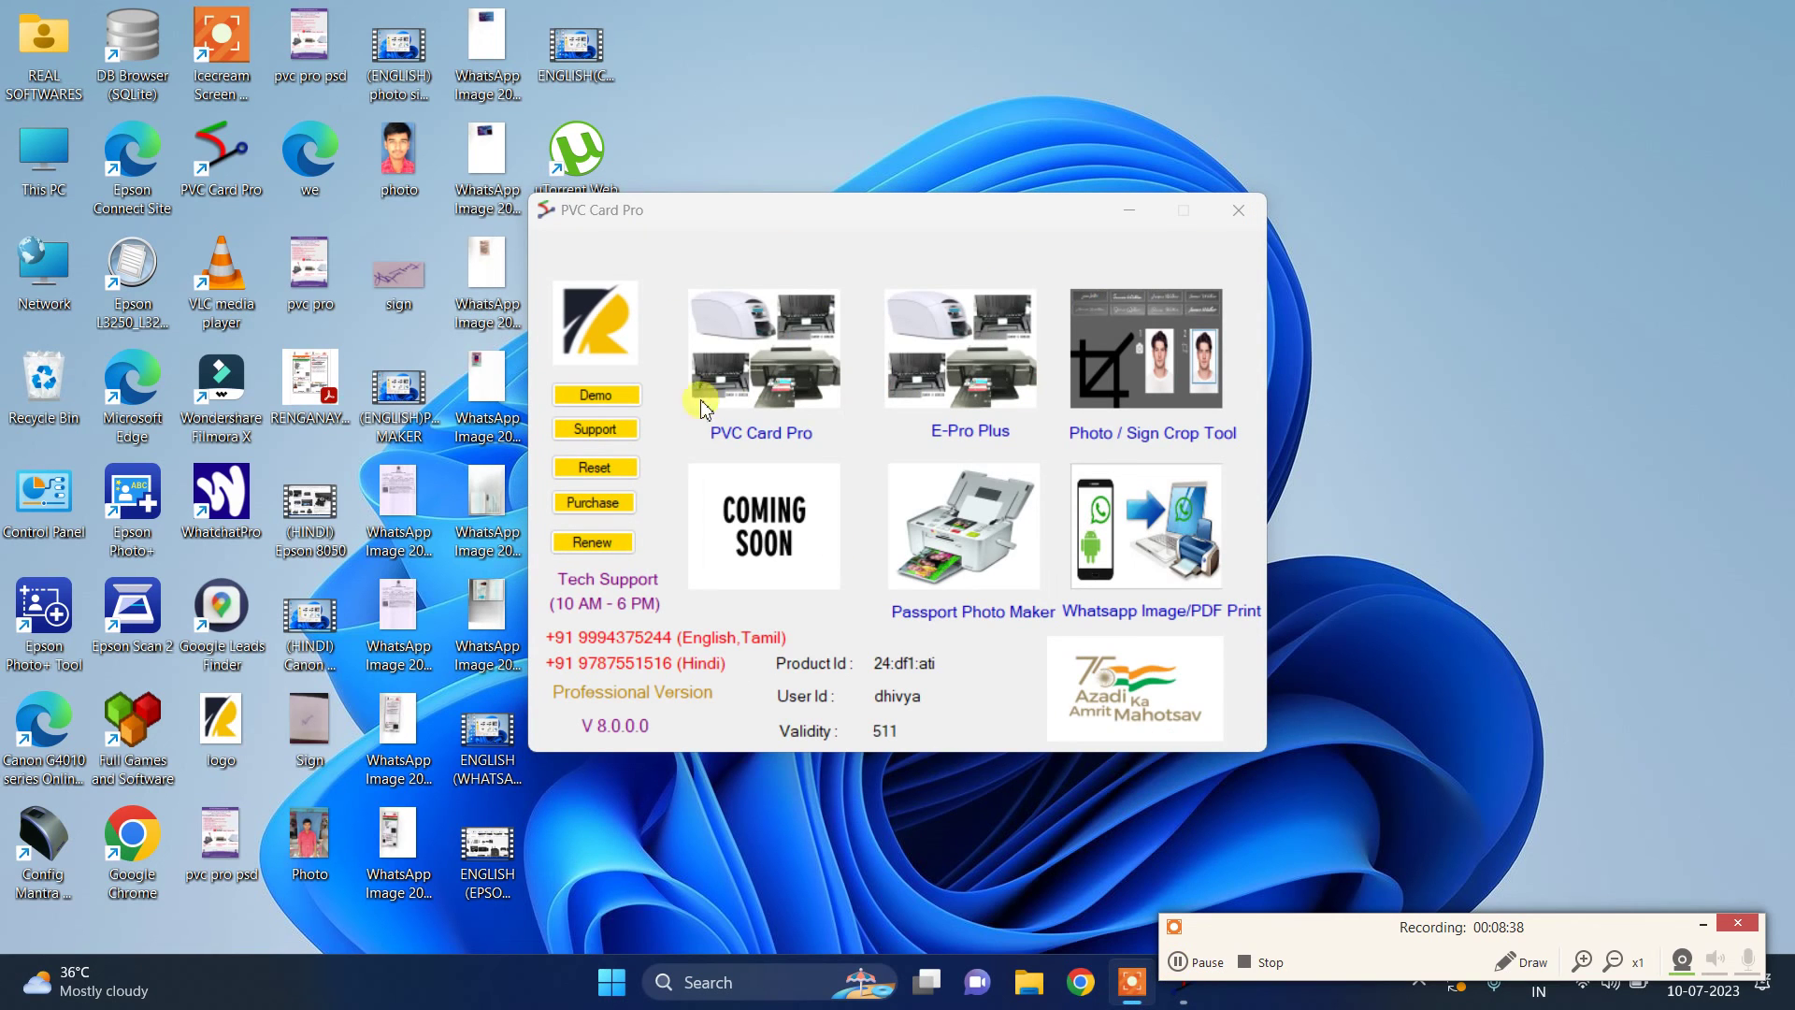
pyautogui.click(714, 391)
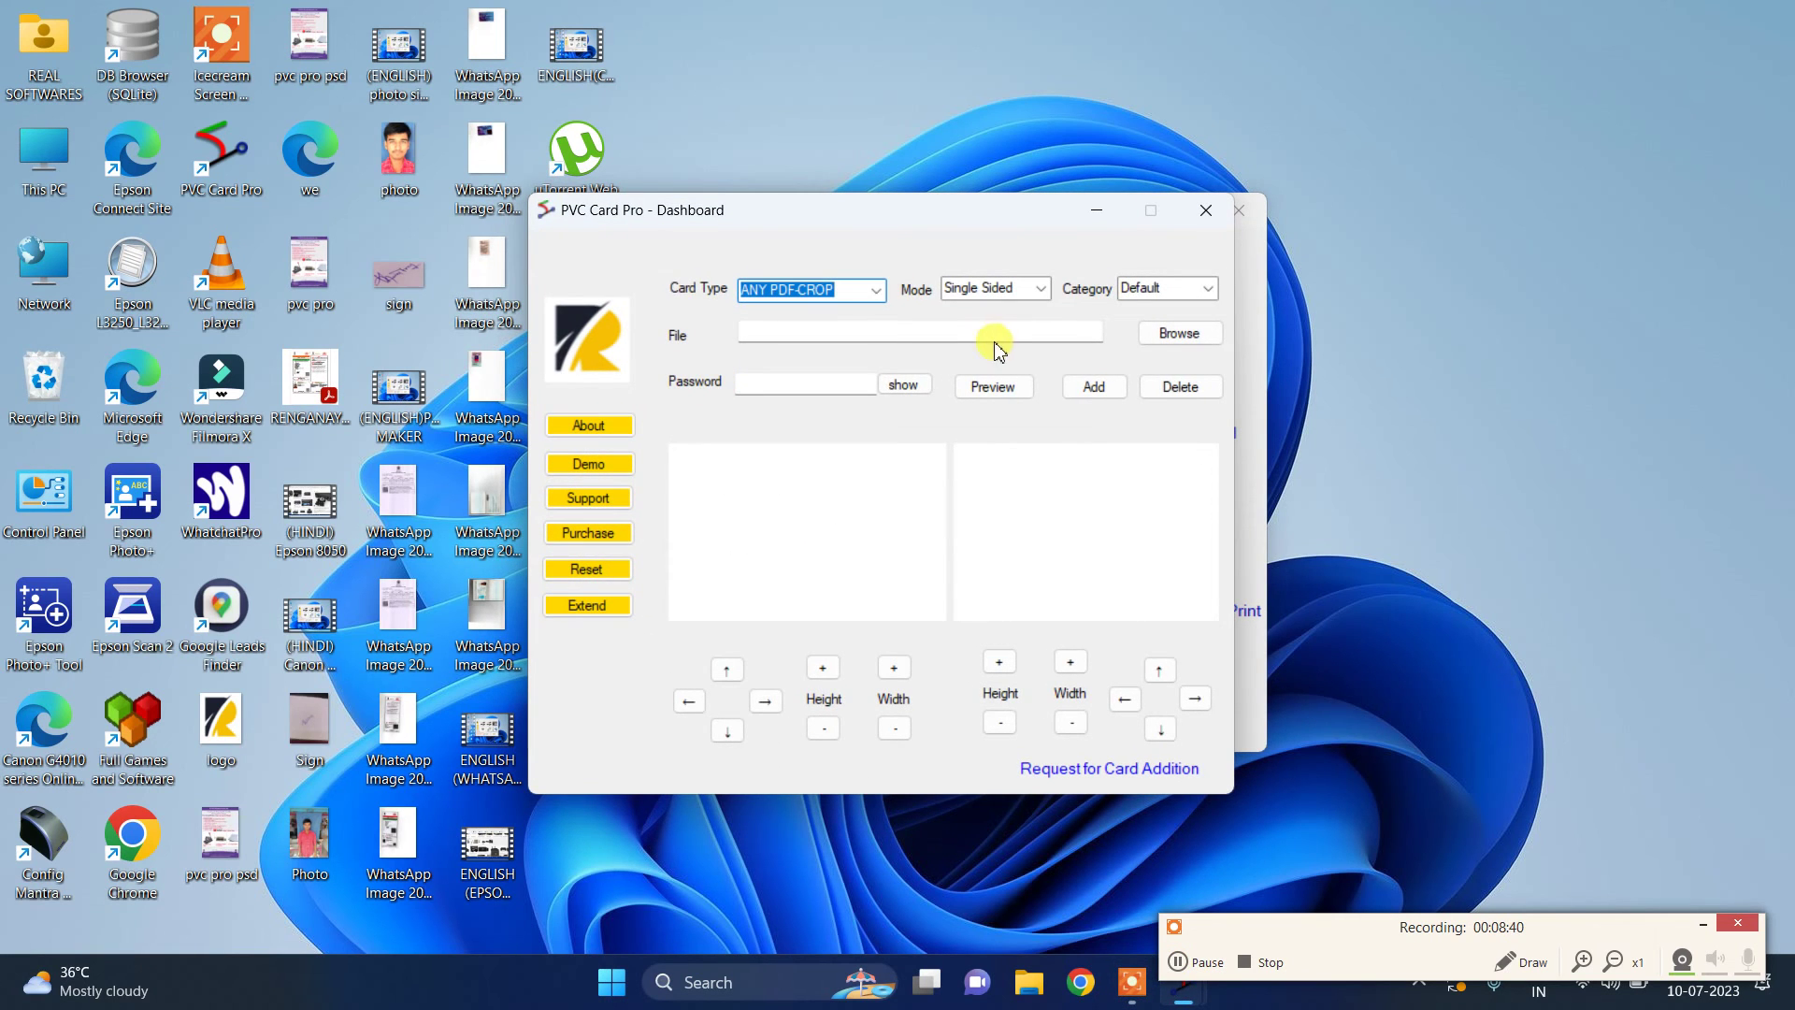
pyautogui.click(1155, 346)
pyautogui.click(828, 411)
pyautogui.click(1191, 748)
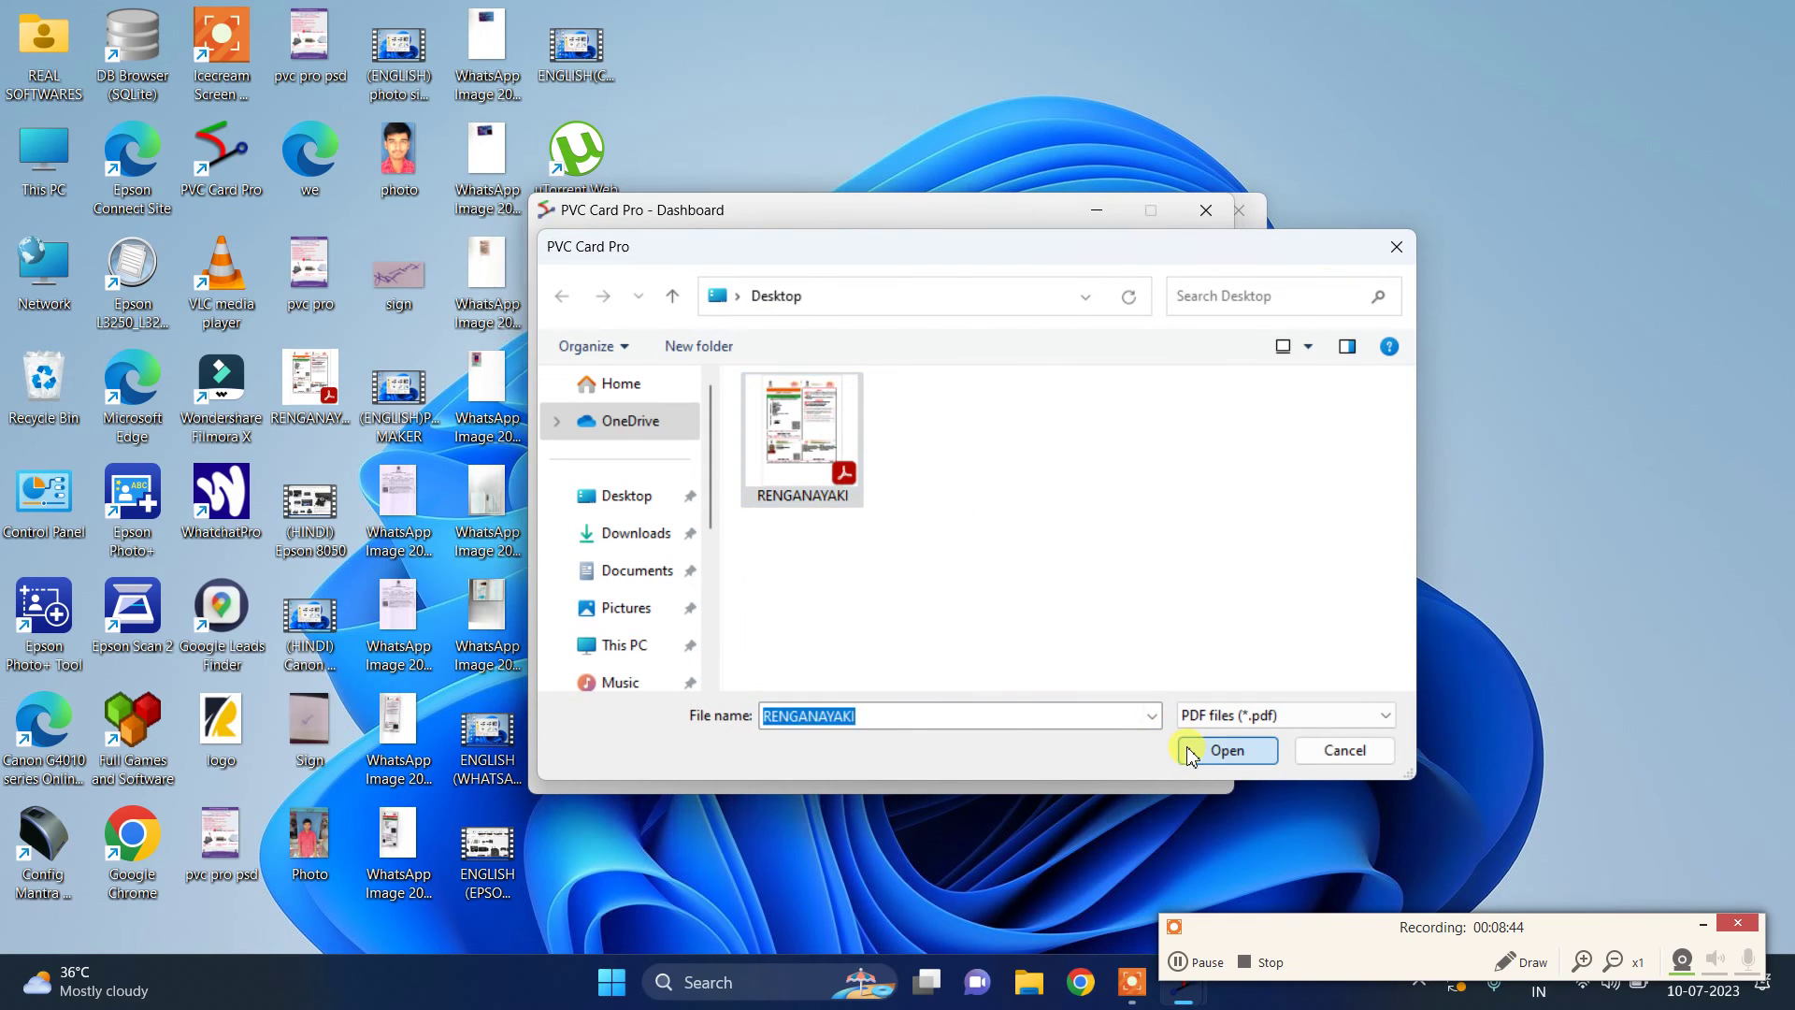
pyautogui.click(973, 391)
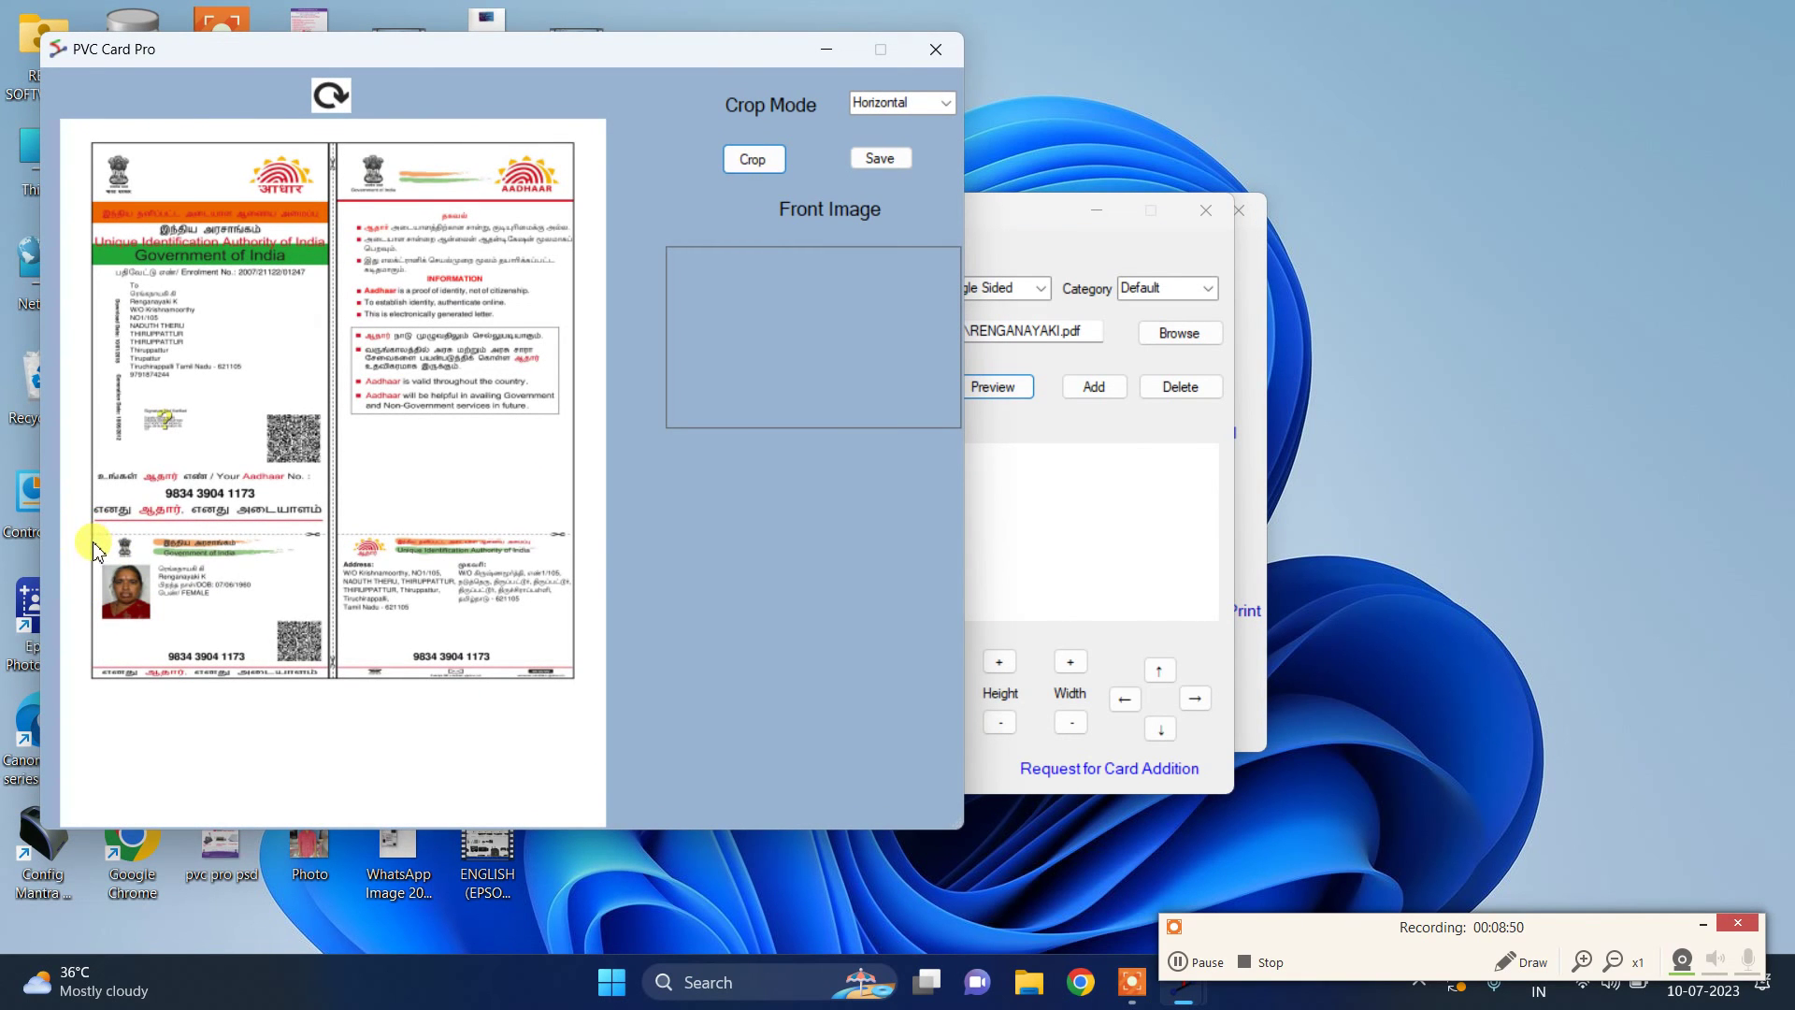
# Crop the front card from the lower-left of the PDF and save it as the front image
pyautogui.moveTo(96, 536); pyautogui.dragTo(325, 681)
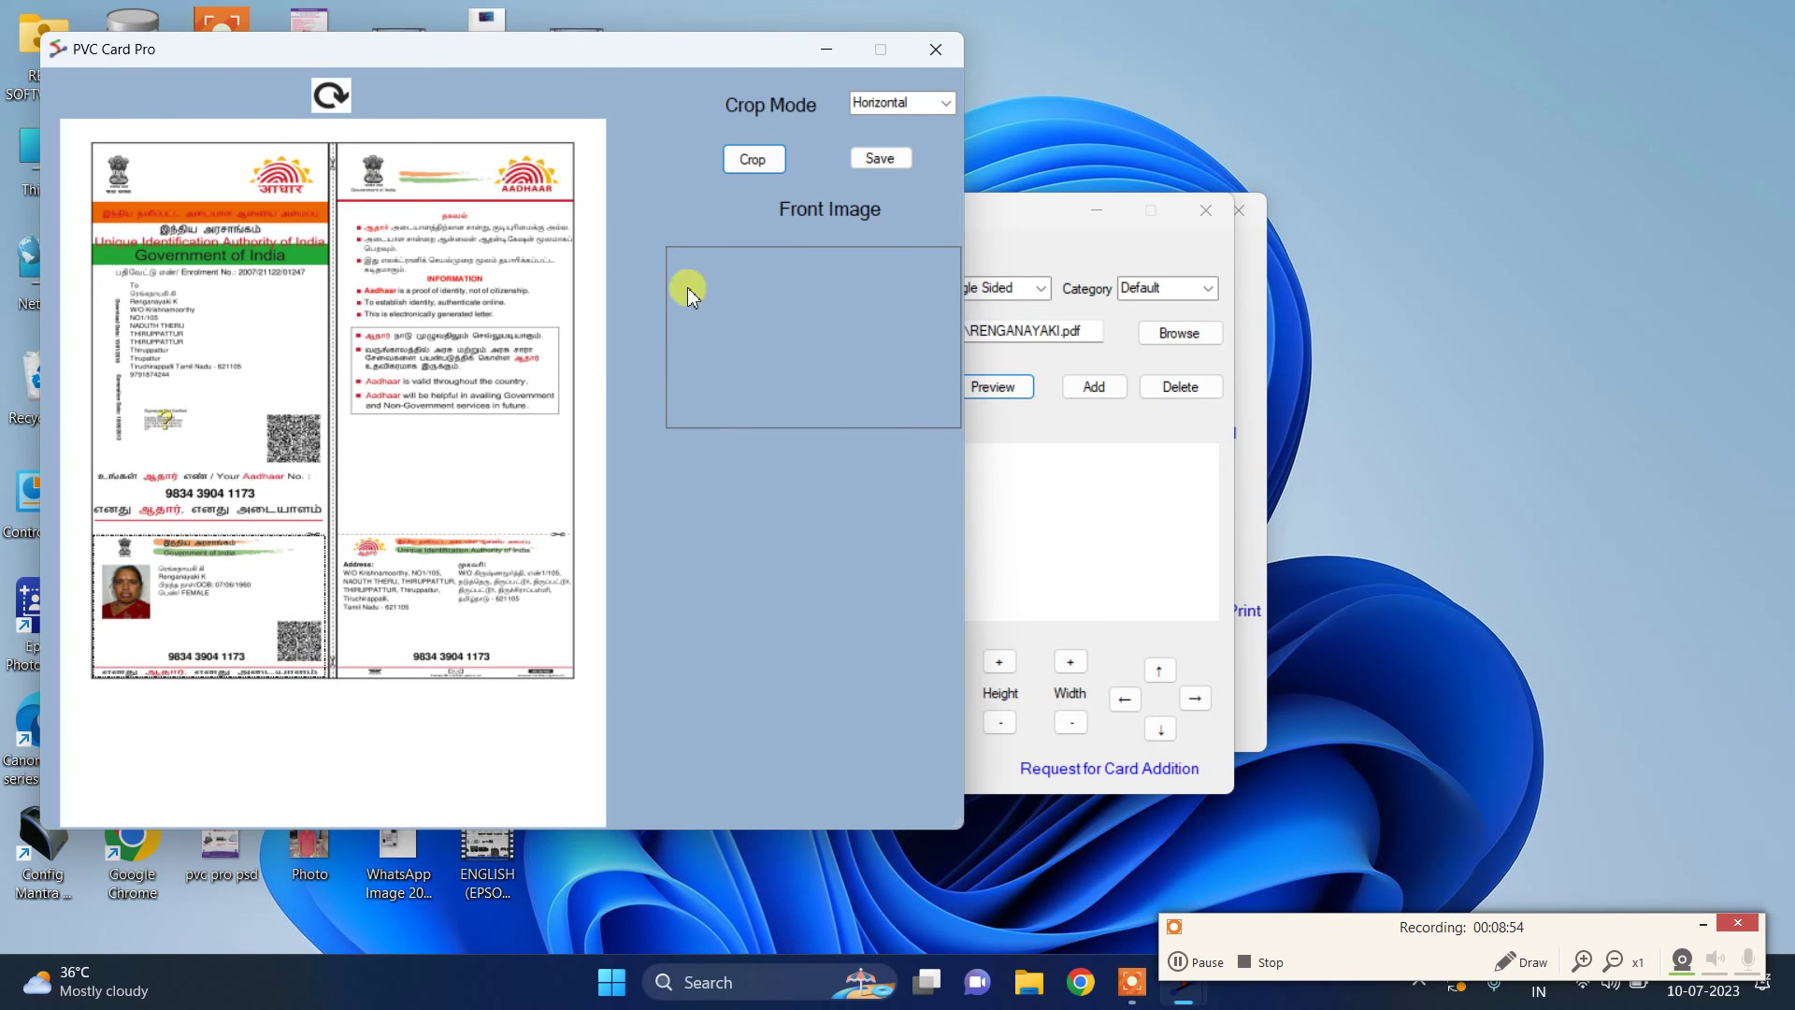
pyautogui.click(755, 160)
pyautogui.click(879, 156)
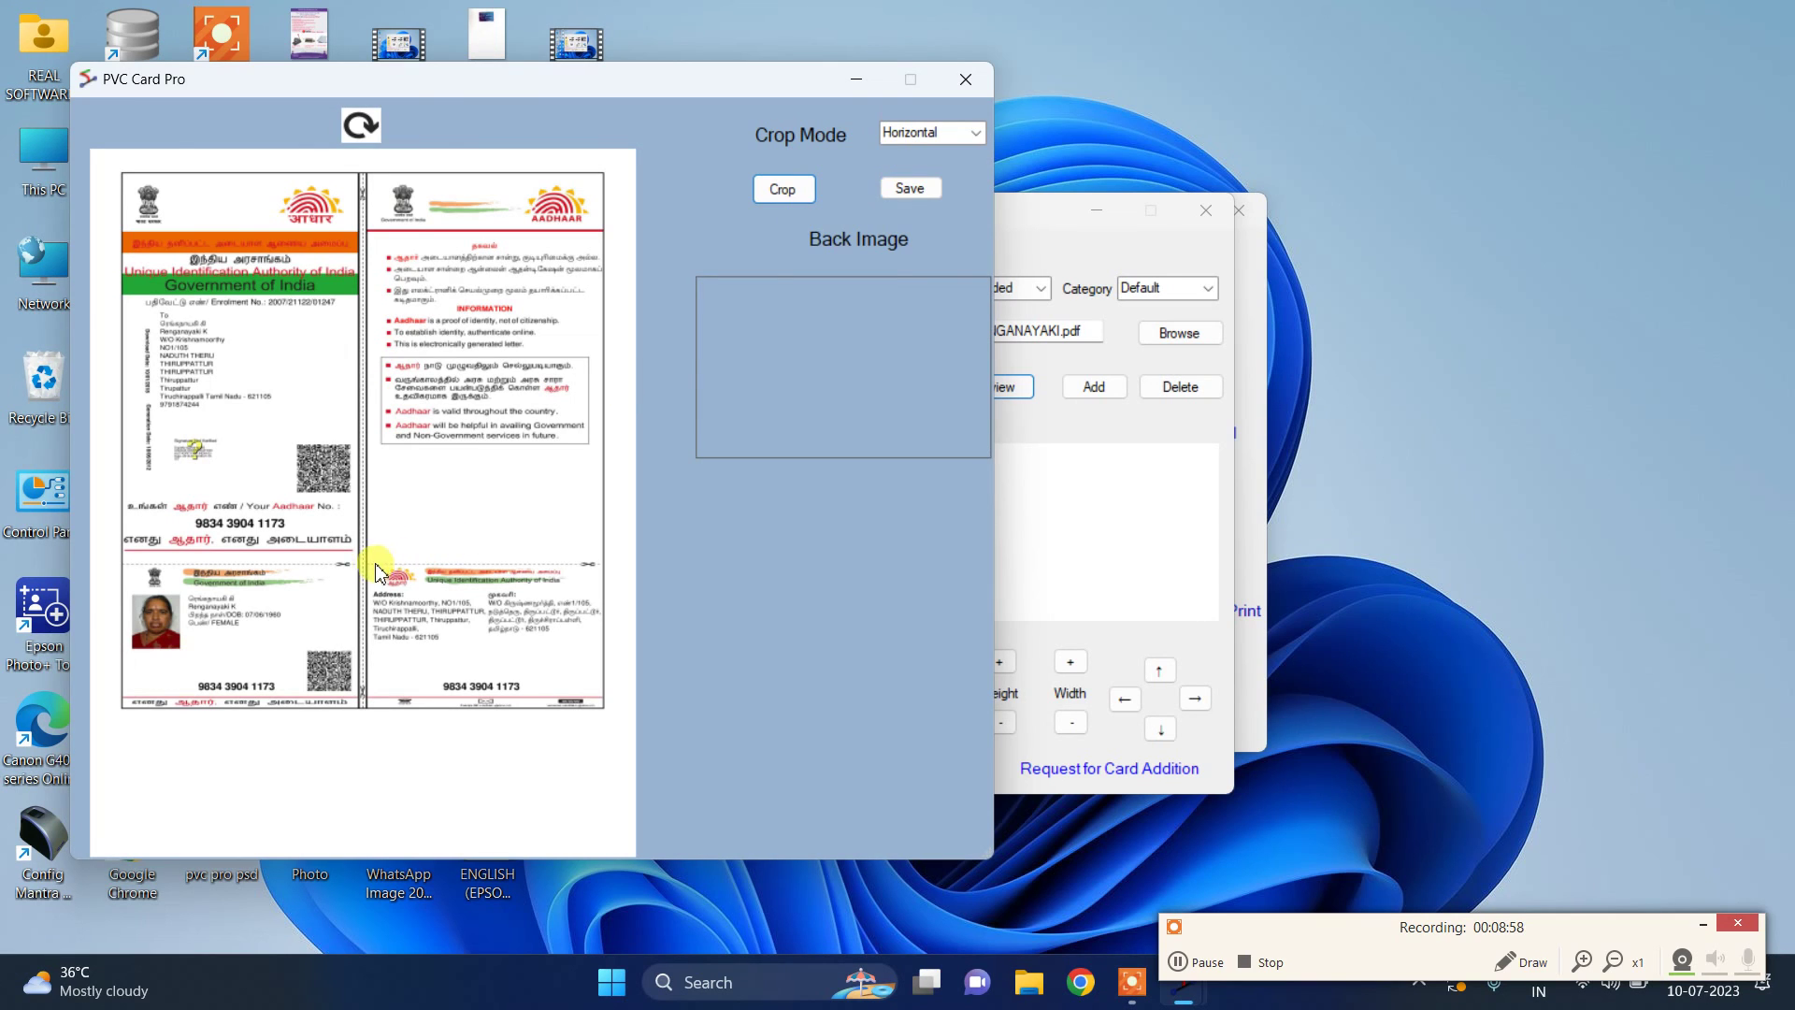
# Crop the back card from the lower-right of the PDF and save it as the back image
pyautogui.moveTo(467, 589); pyautogui.dragTo(603, 706)
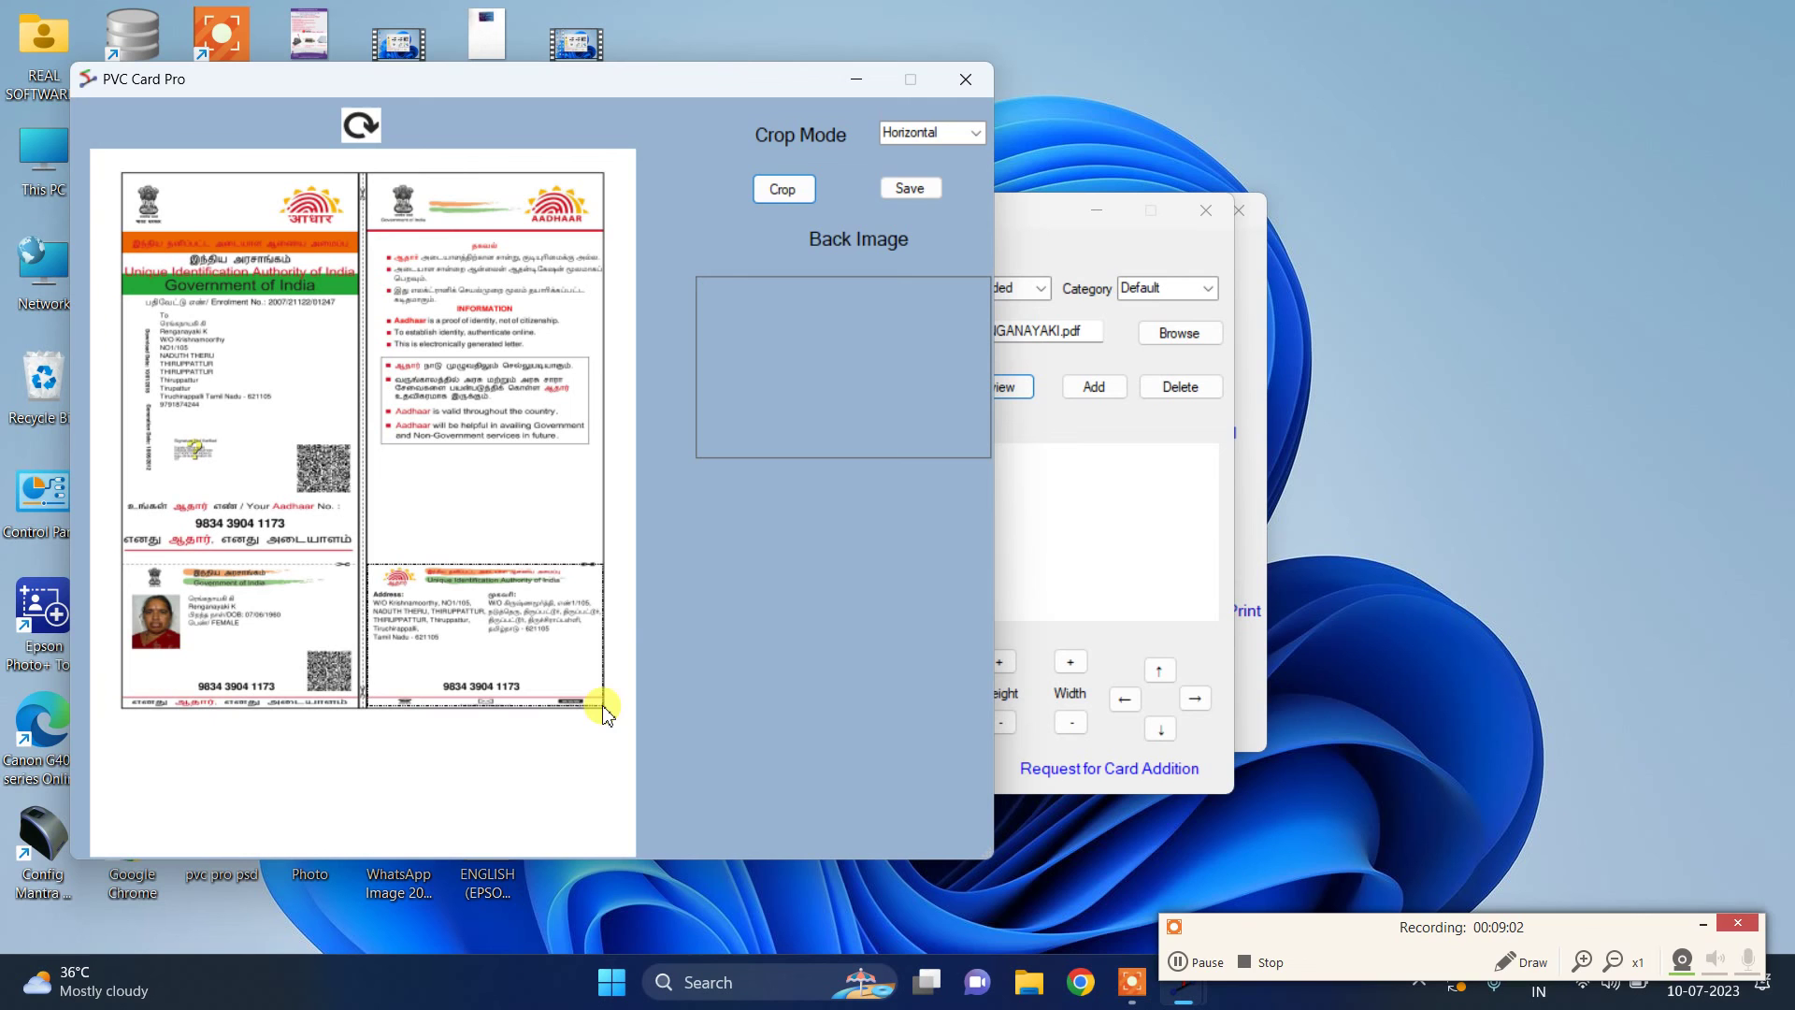
pyautogui.click(790, 190)
pyautogui.click(898, 190)
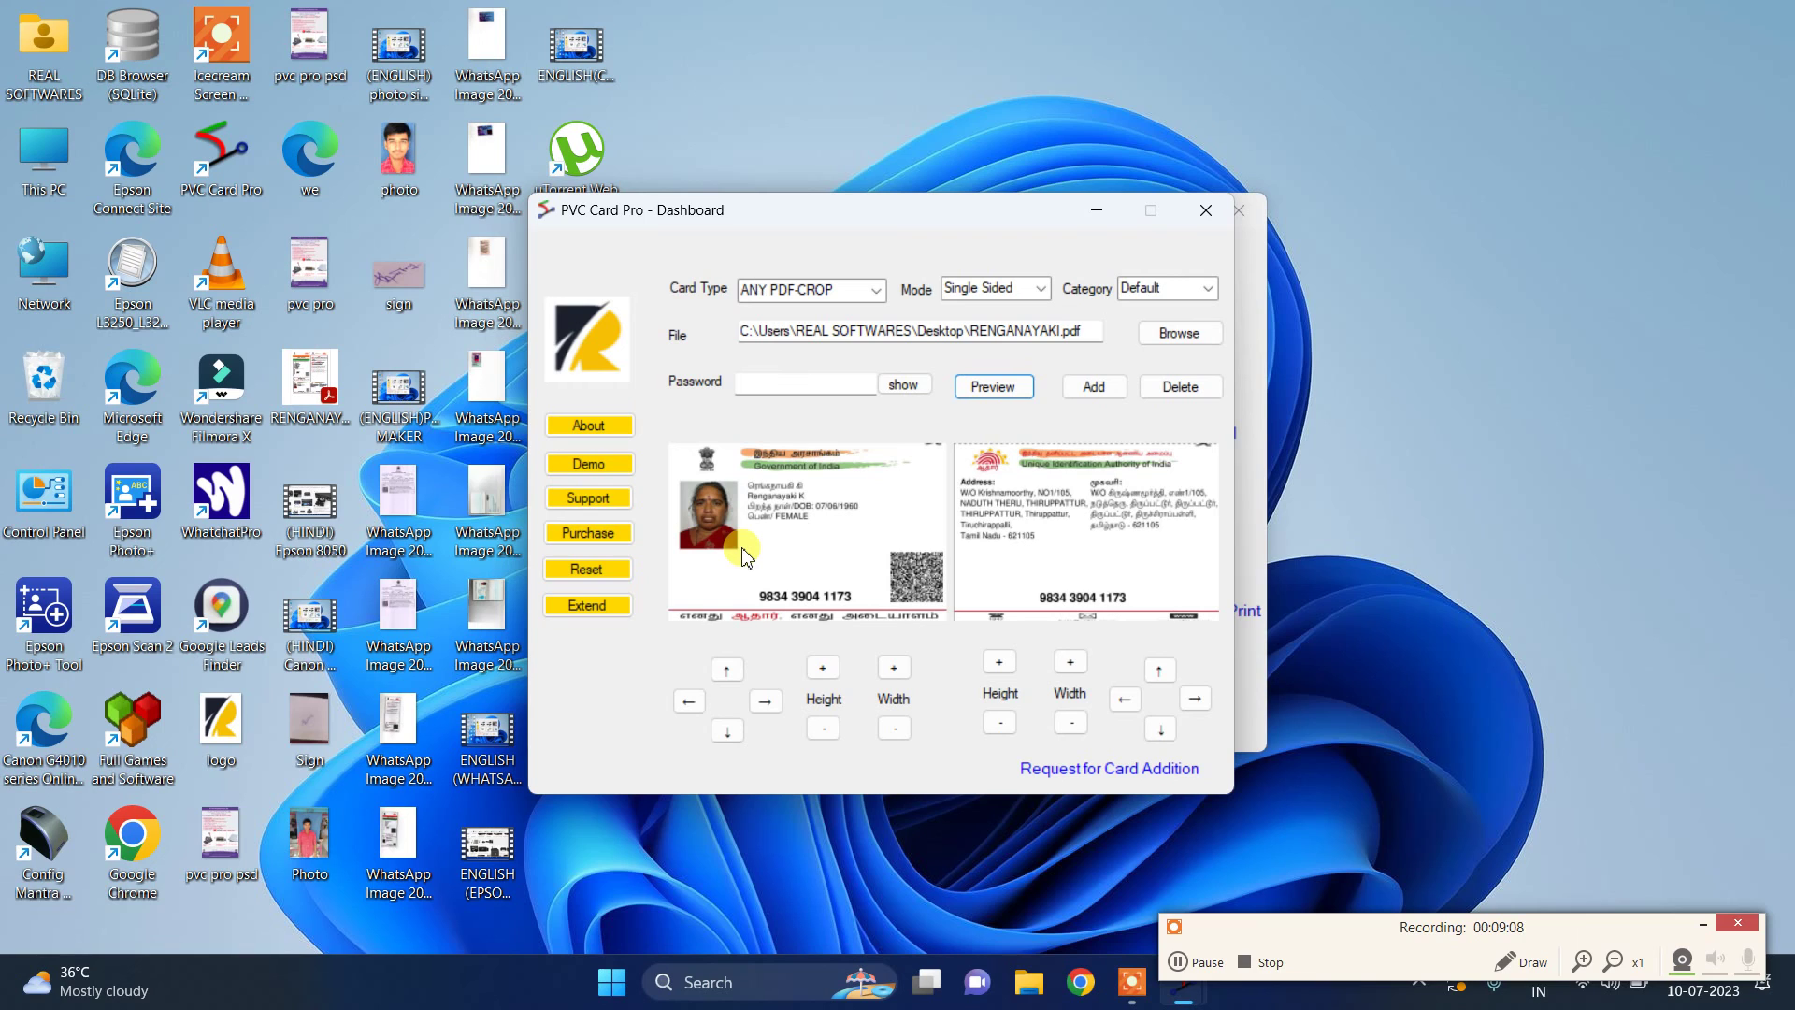
# Nudge the front card image upward and add the front and back pair to the A4 layout
pyautogui.click(725, 671)
pyautogui.click(1093, 387)
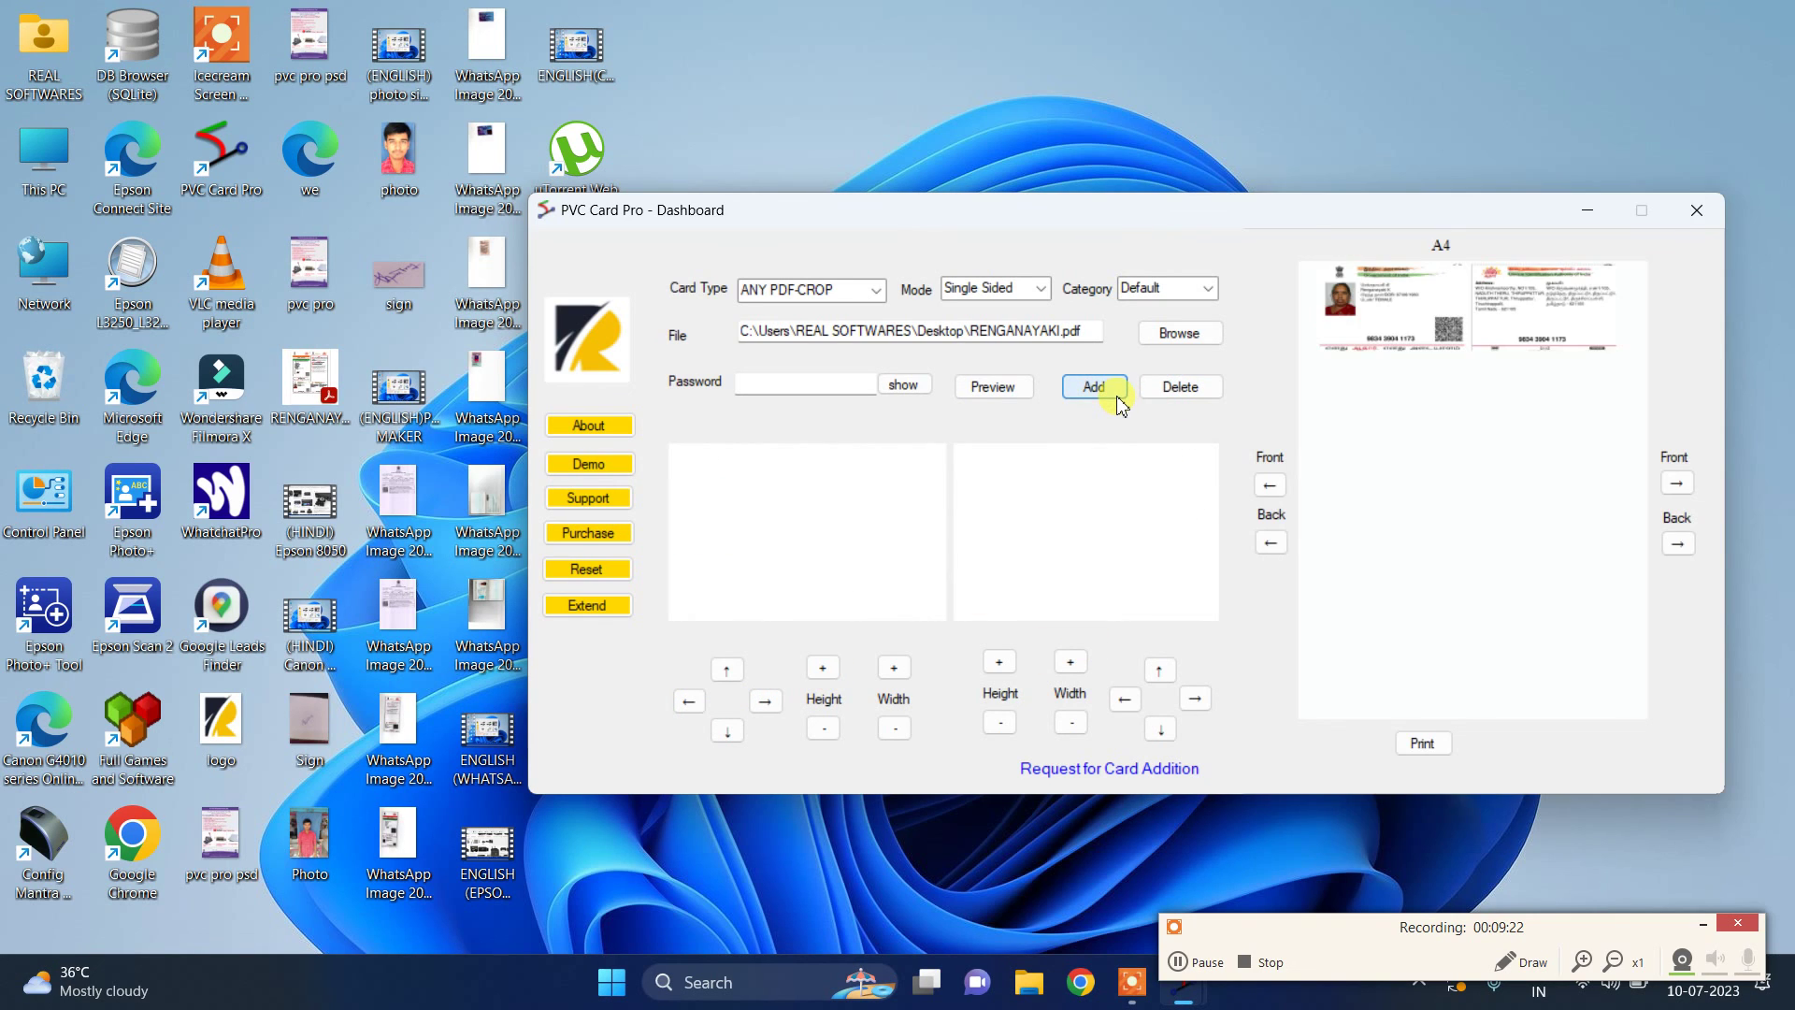